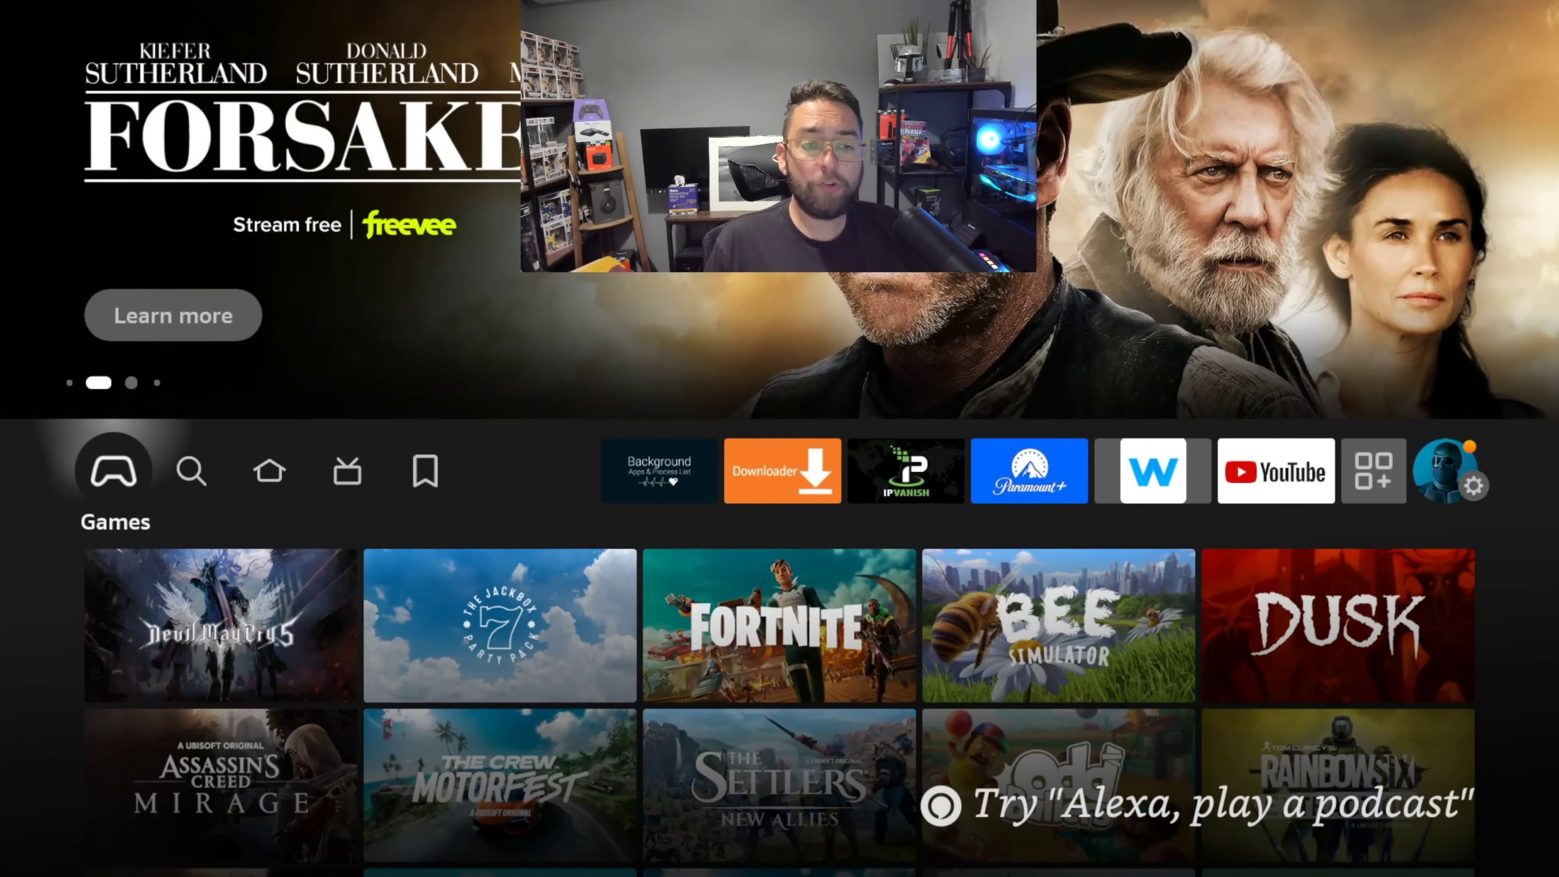
# Go along the home screen's navigation bar to the Fire TV settings and enter the settings tiles
pyautogui.press('Right')
pyautogui.press('Right')
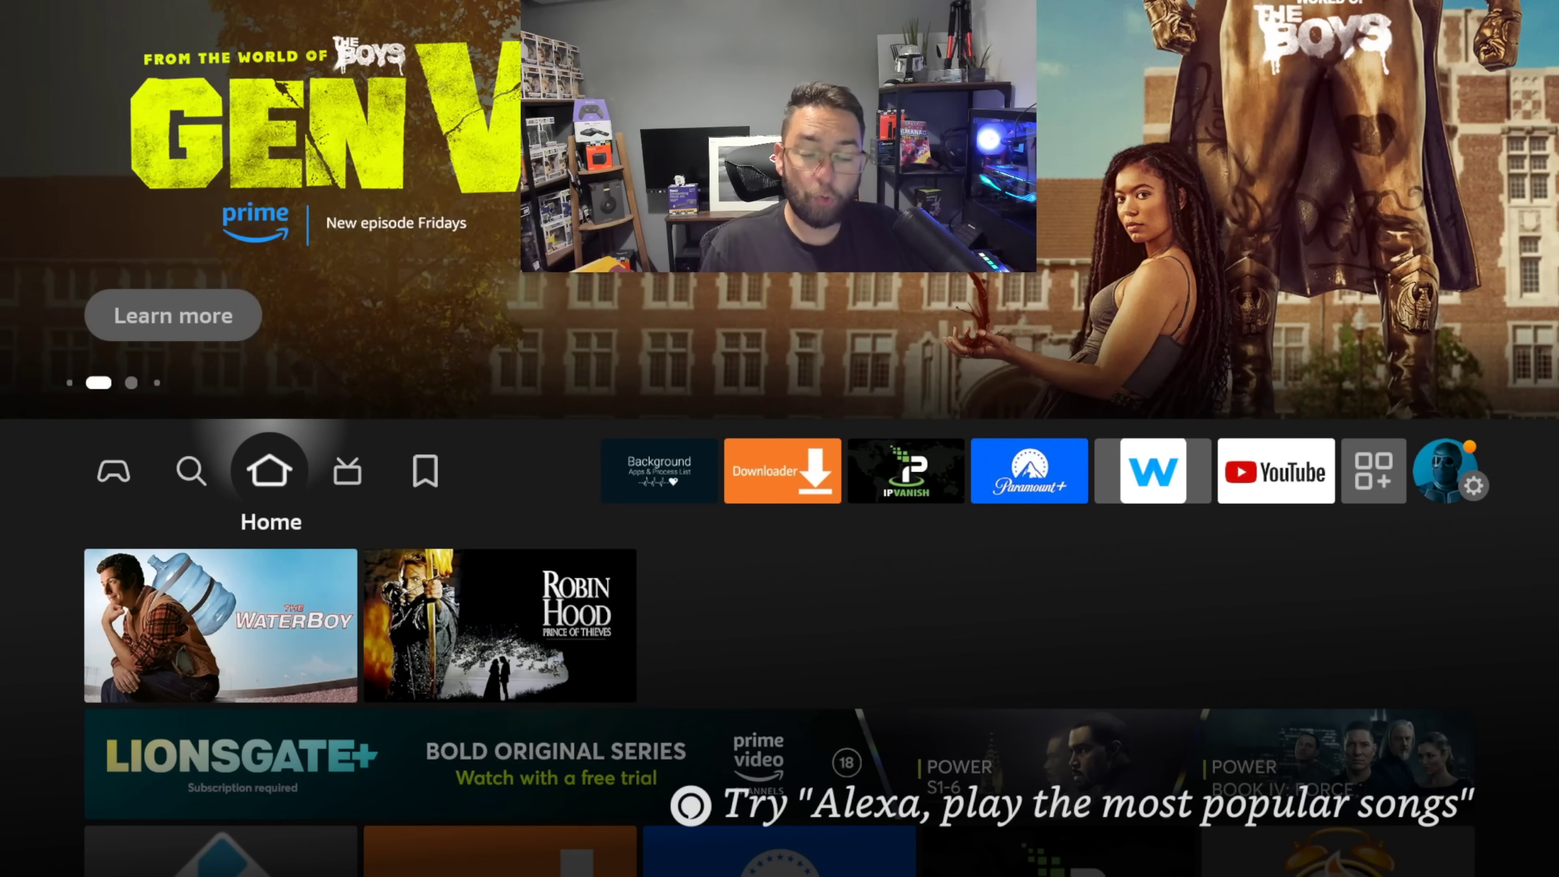
pyautogui.press('Right')
pyautogui.press('Right')
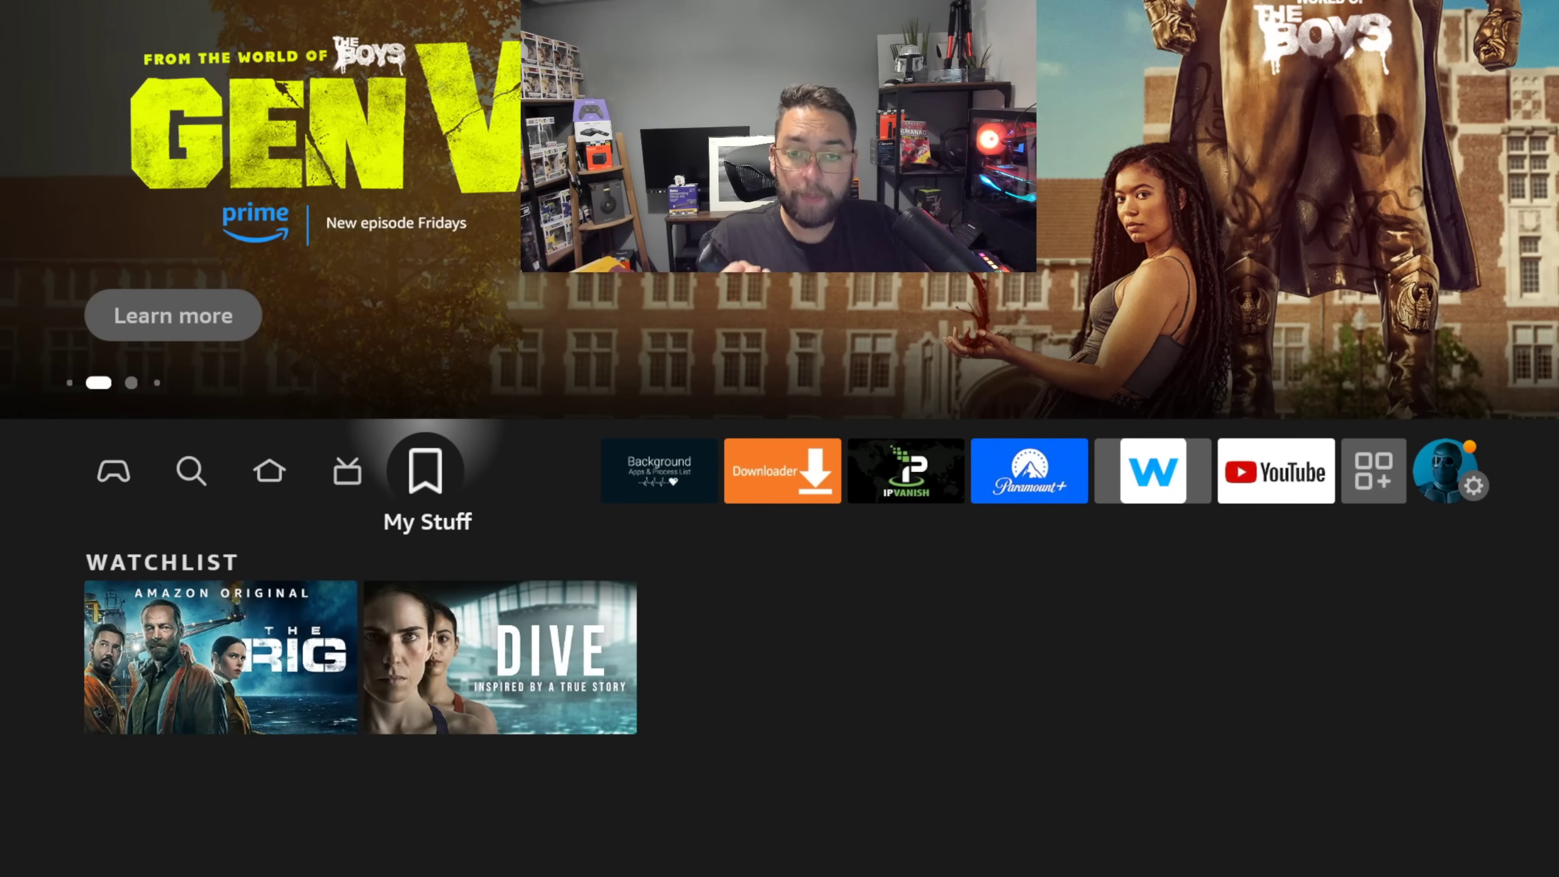
pyautogui.press('Right')
pyautogui.press('Right')
pyautogui.press('Right')
pyautogui.press('Right')
pyautogui.press('Right')
pyautogui.press('Right')
pyautogui.press('Right')
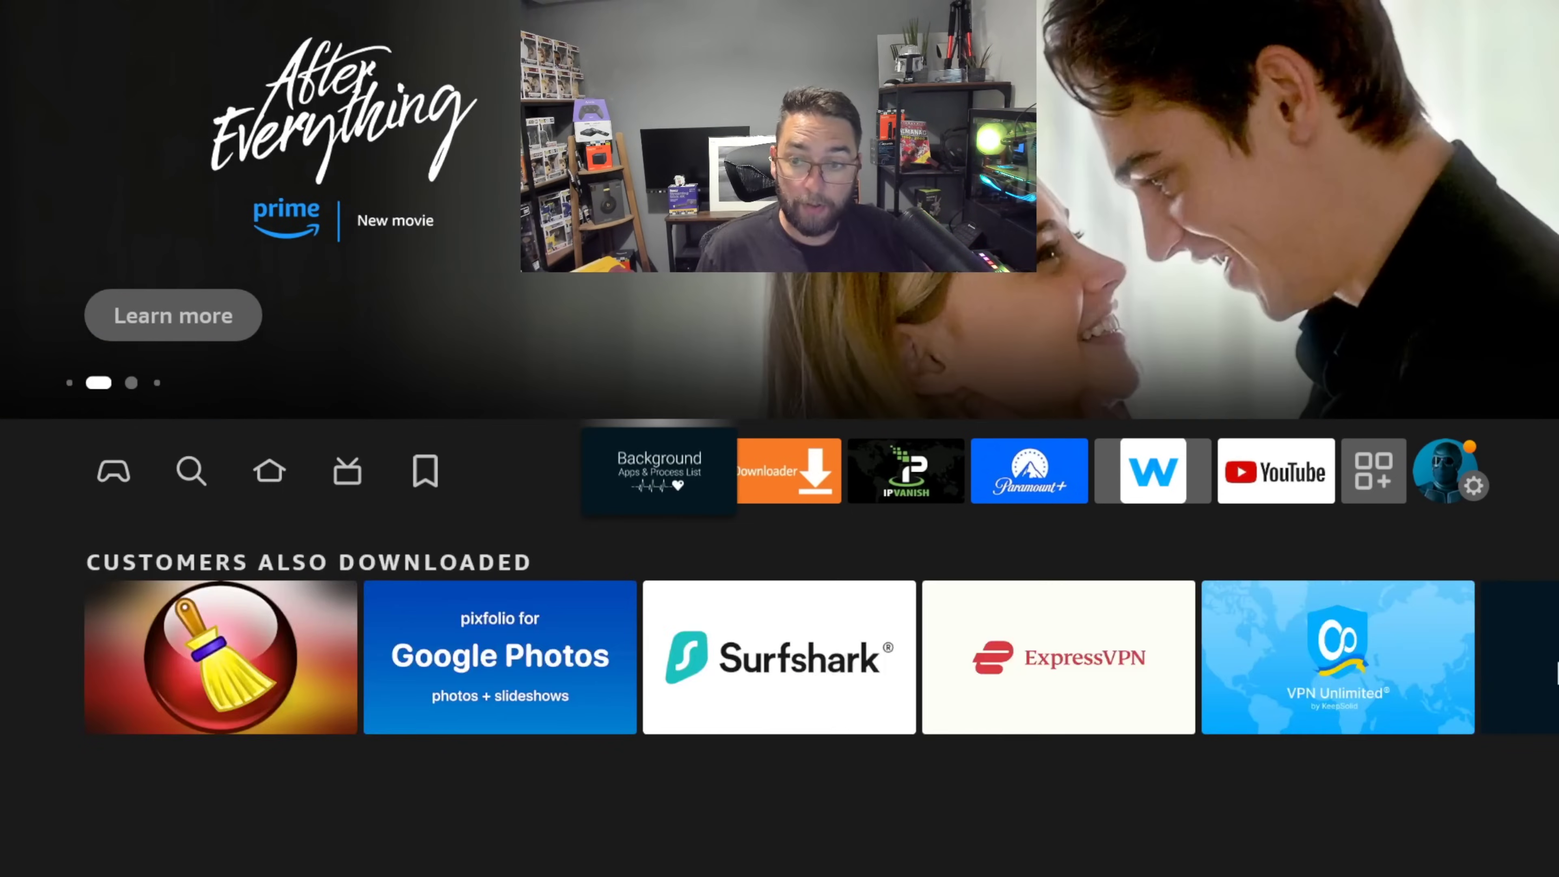
pyautogui.press('Right')
pyautogui.press('Down')
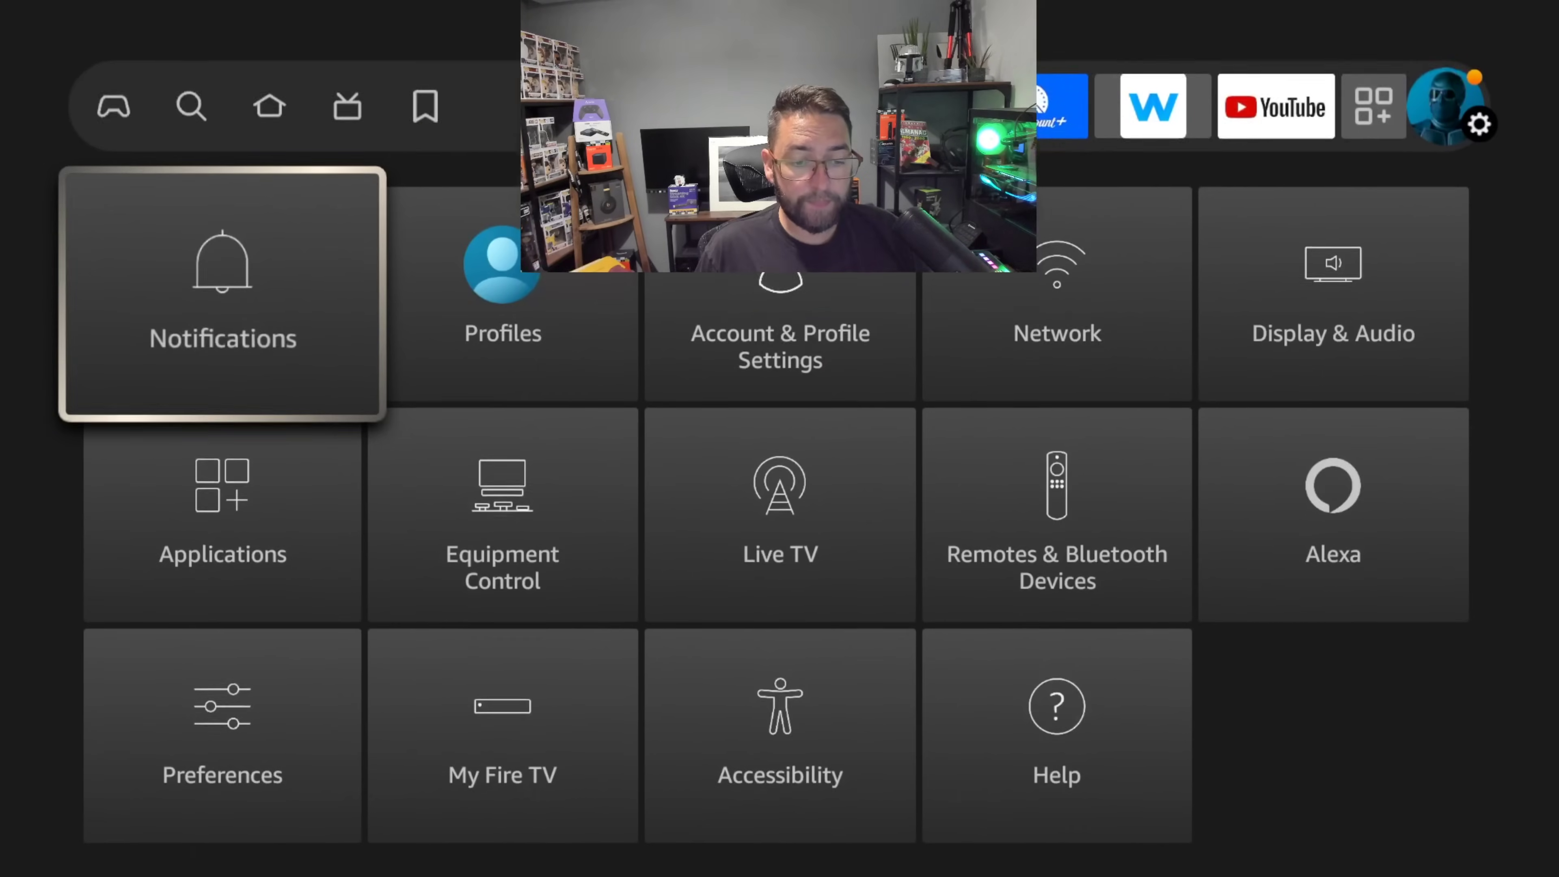
# Open the Applications settings and show the list of installed applications under Manage Installed Applications
pyautogui.press('Down')
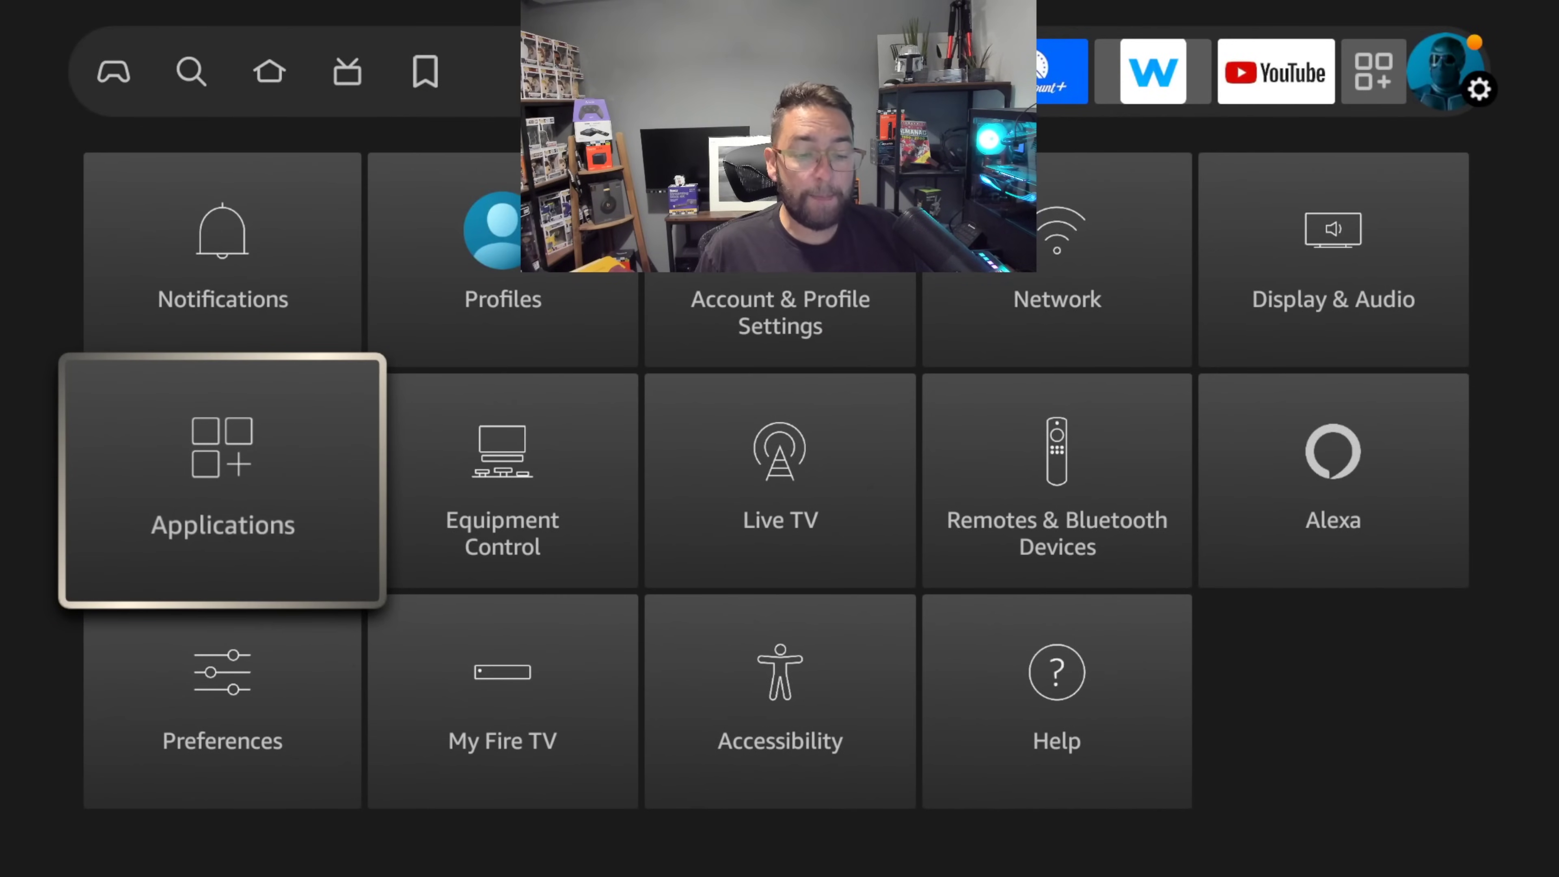
pyautogui.press('Return')
pyautogui.press('Down')
pyautogui.press('Down')
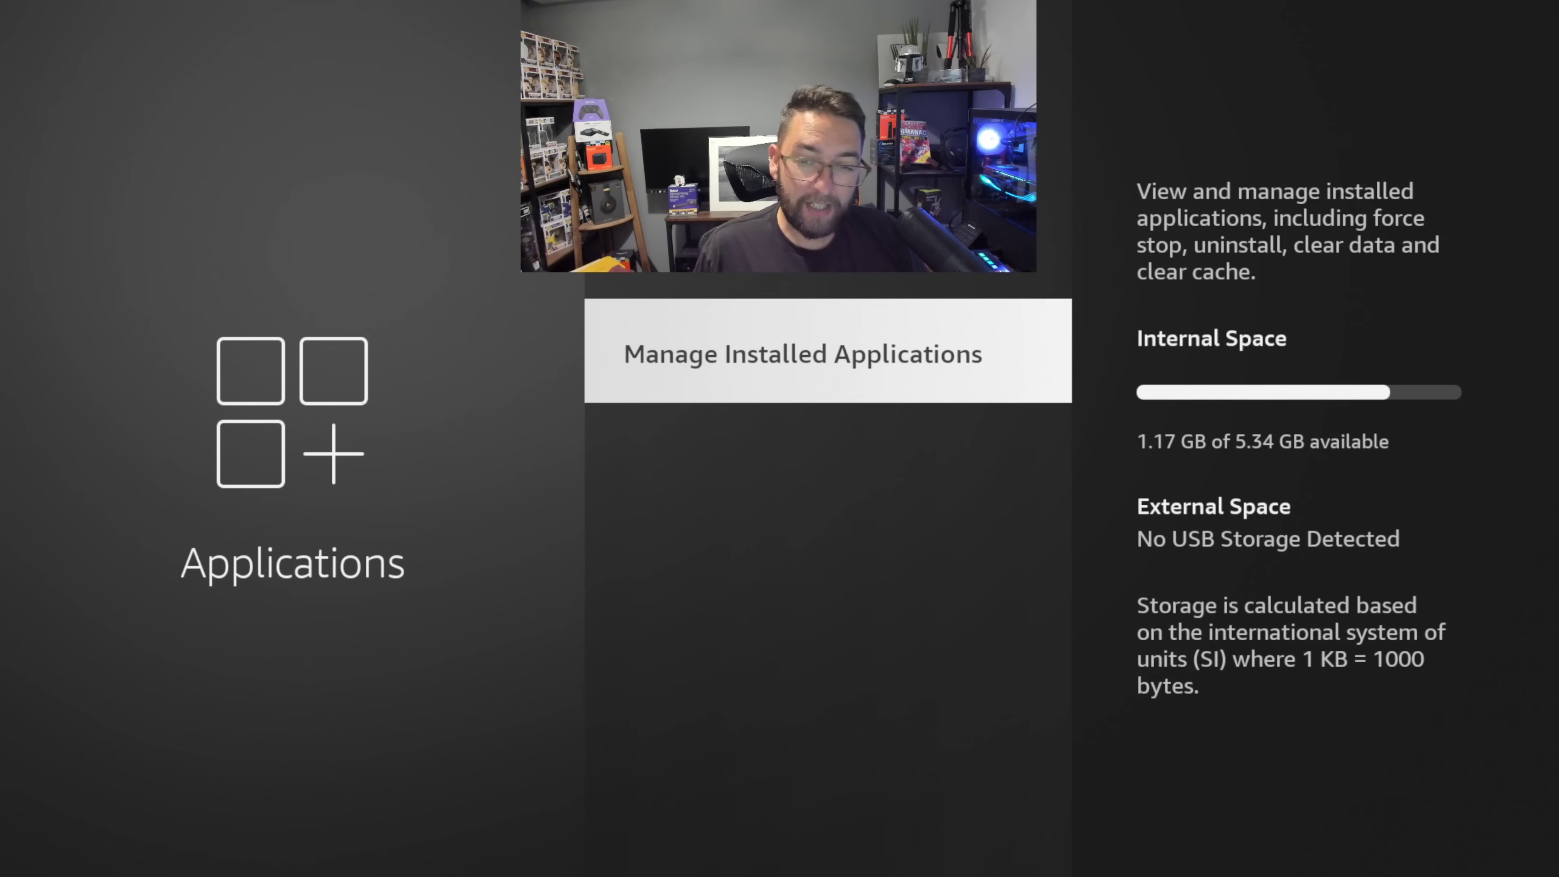
pyautogui.press('Return')
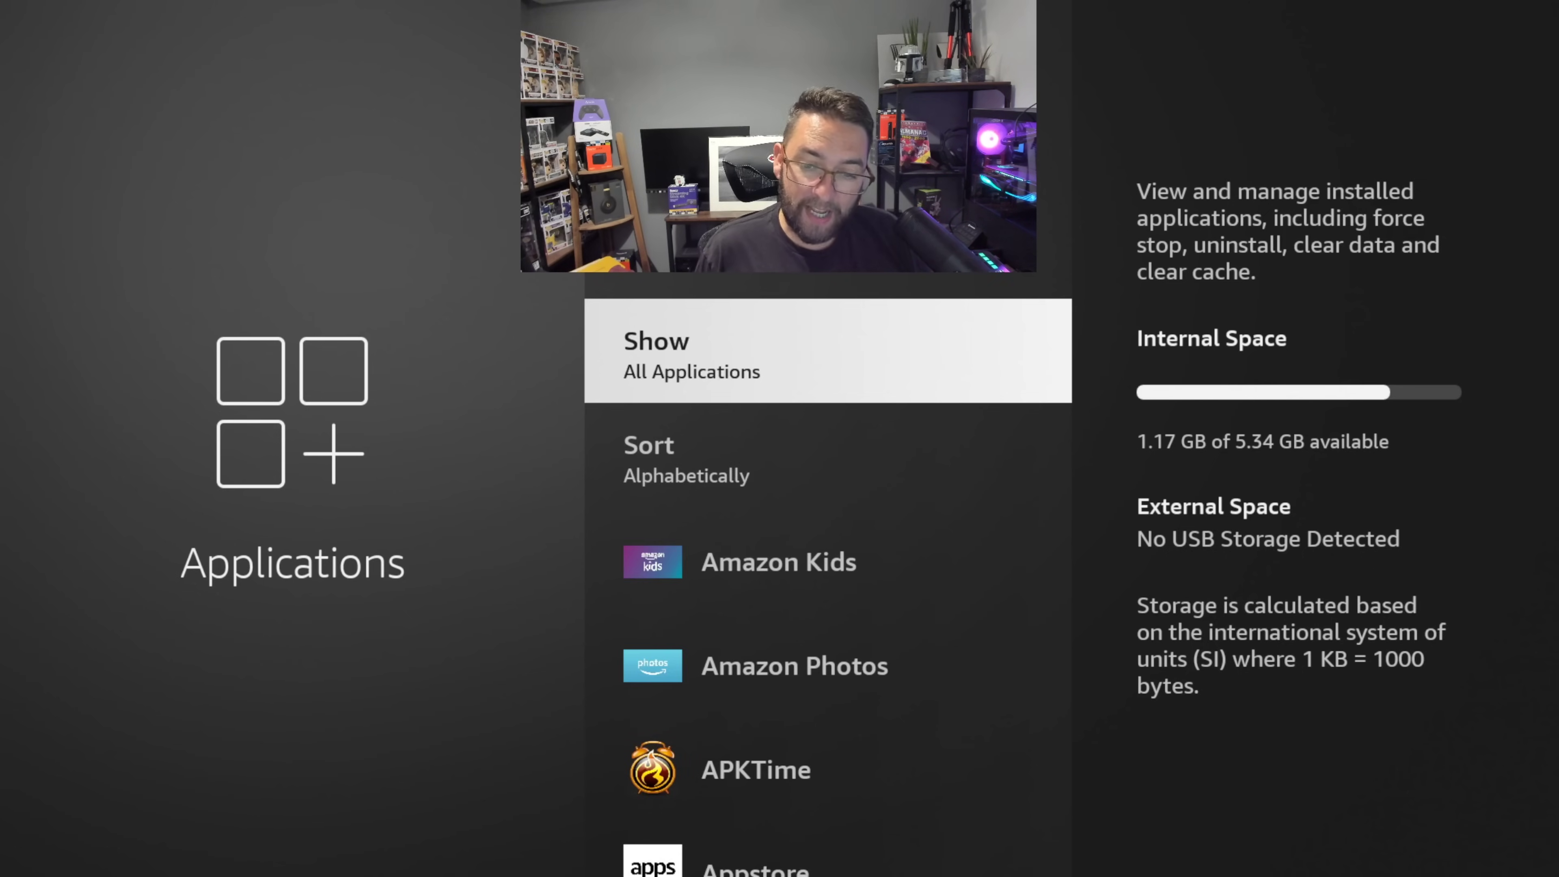
# Examine the details of the first entries in the installed applications list and leave the list
pyautogui.press('Down')
pyautogui.press('Down')
pyautogui.press('Down')
pyautogui.press('Up')
pyautogui.press('Up')
pyautogui.press('Up')
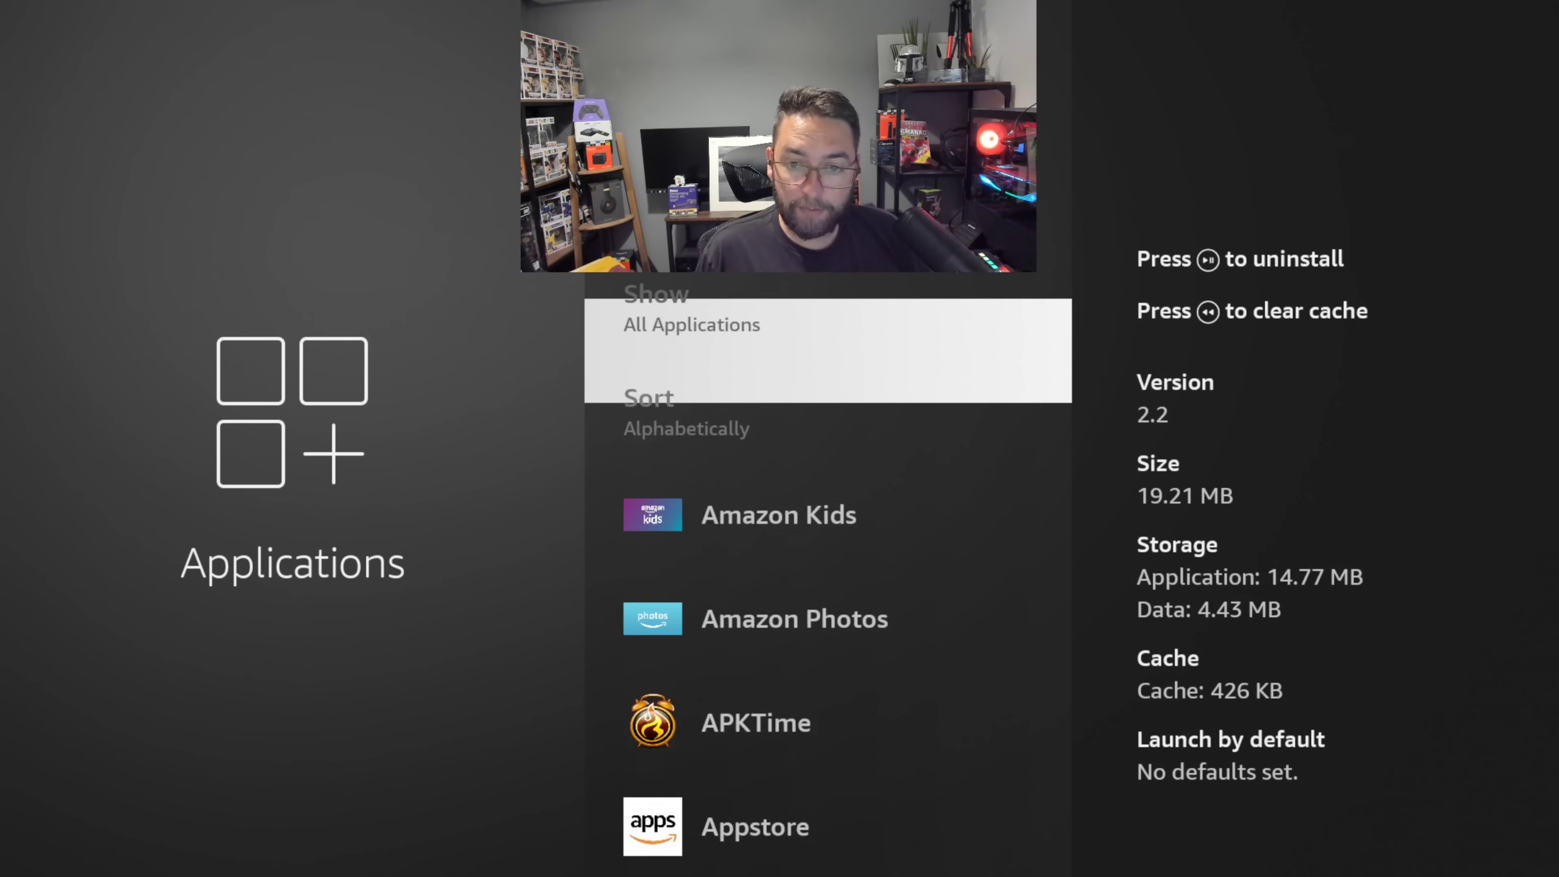
pyautogui.press('Escape')
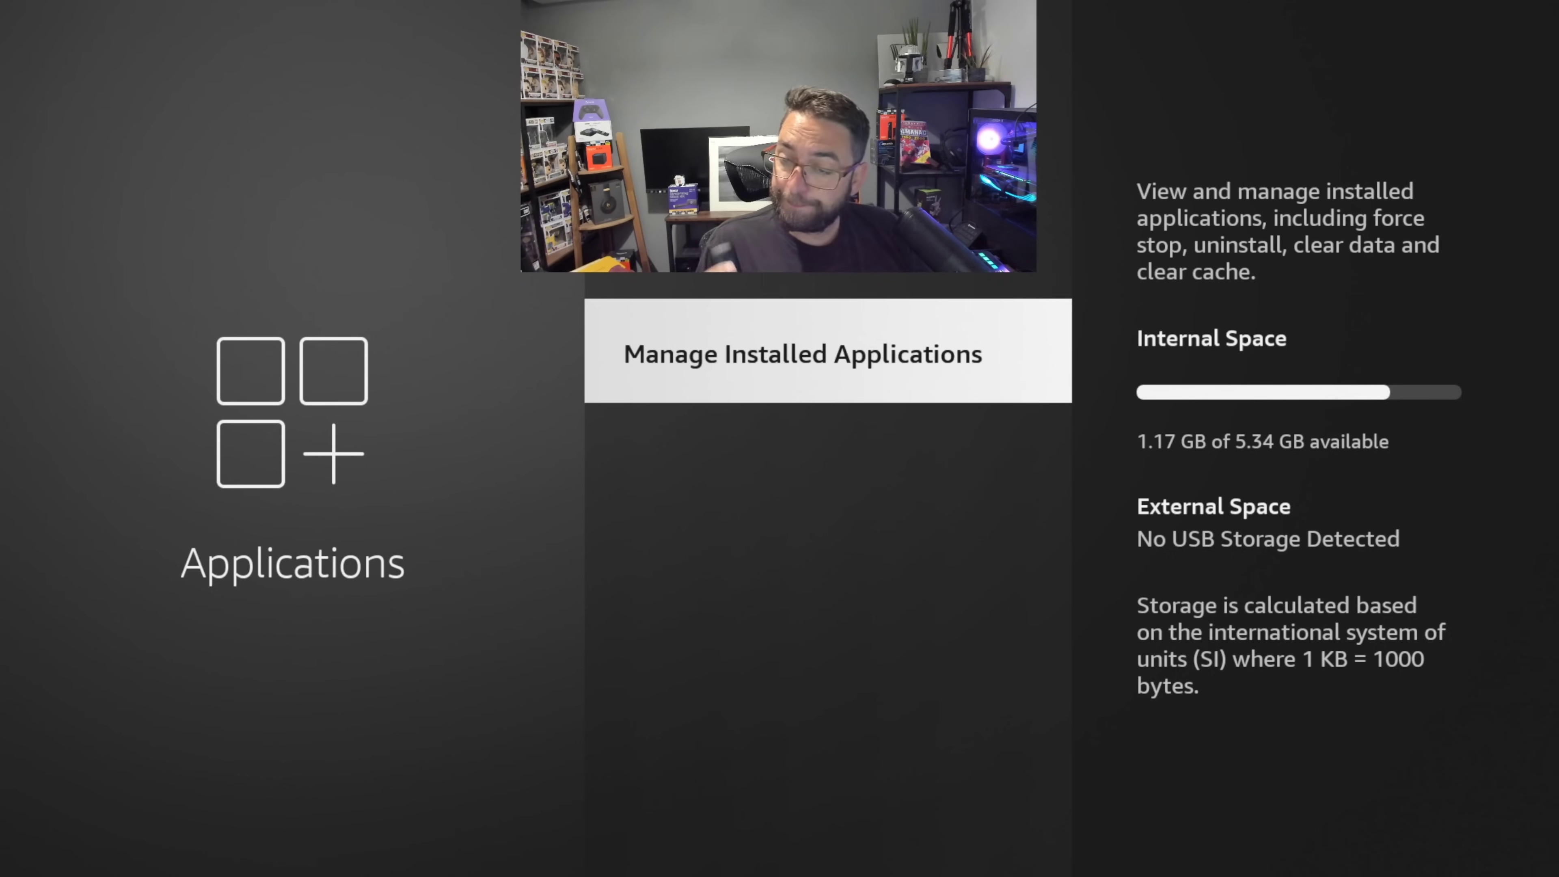
# Reopen the installed applications list to review more entries, and return to the home screen
pyautogui.press('Return')
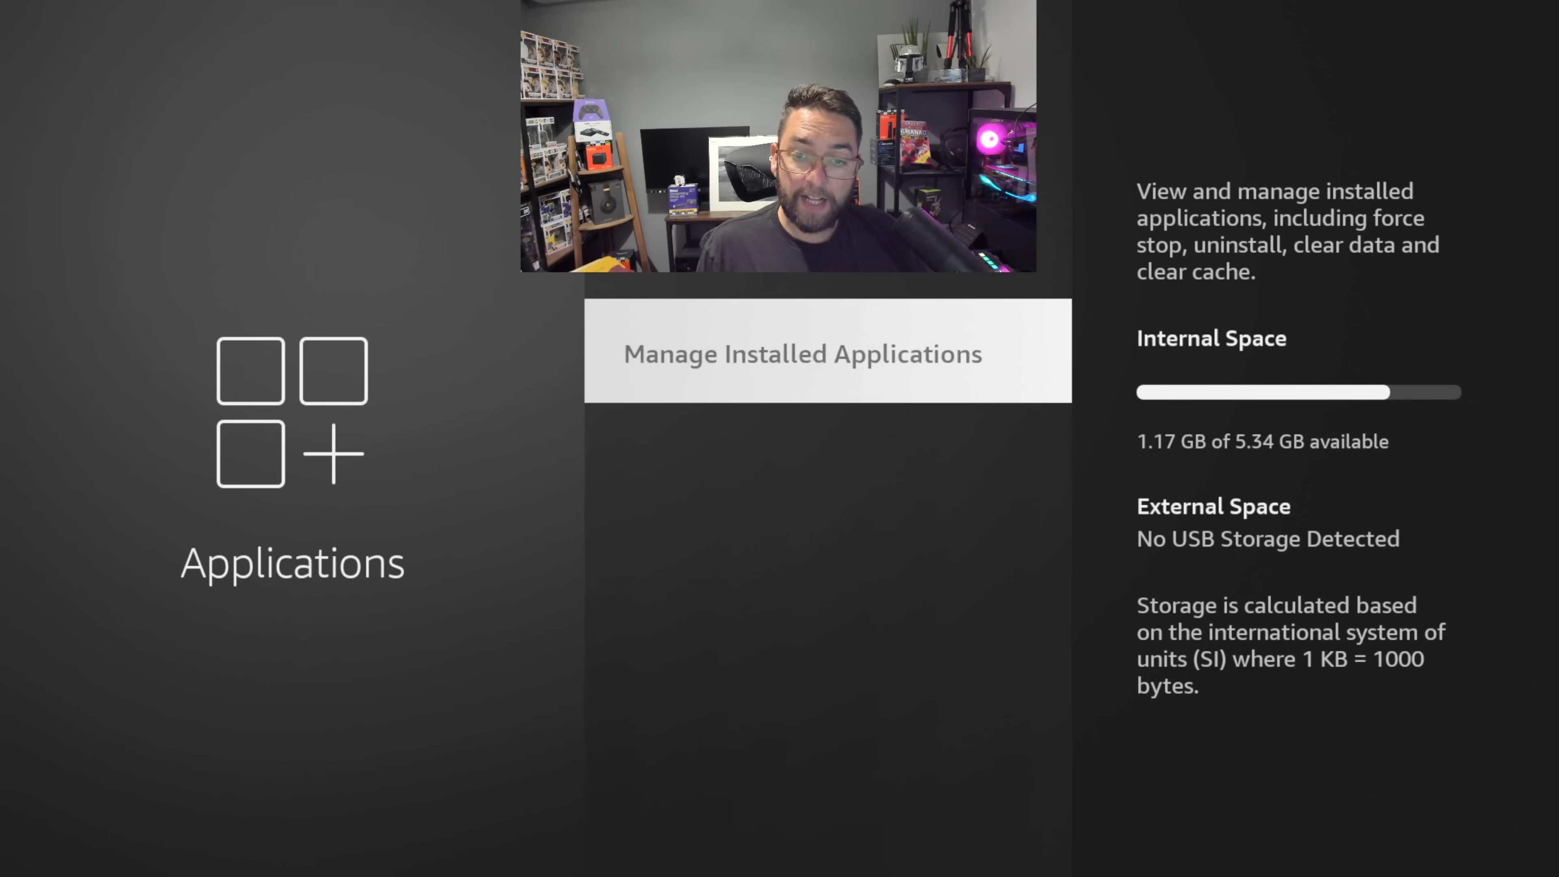
pyautogui.press('Down')
pyautogui.press('Down')
pyautogui.press('Down')
pyautogui.press('Down')
pyautogui.press('Down')
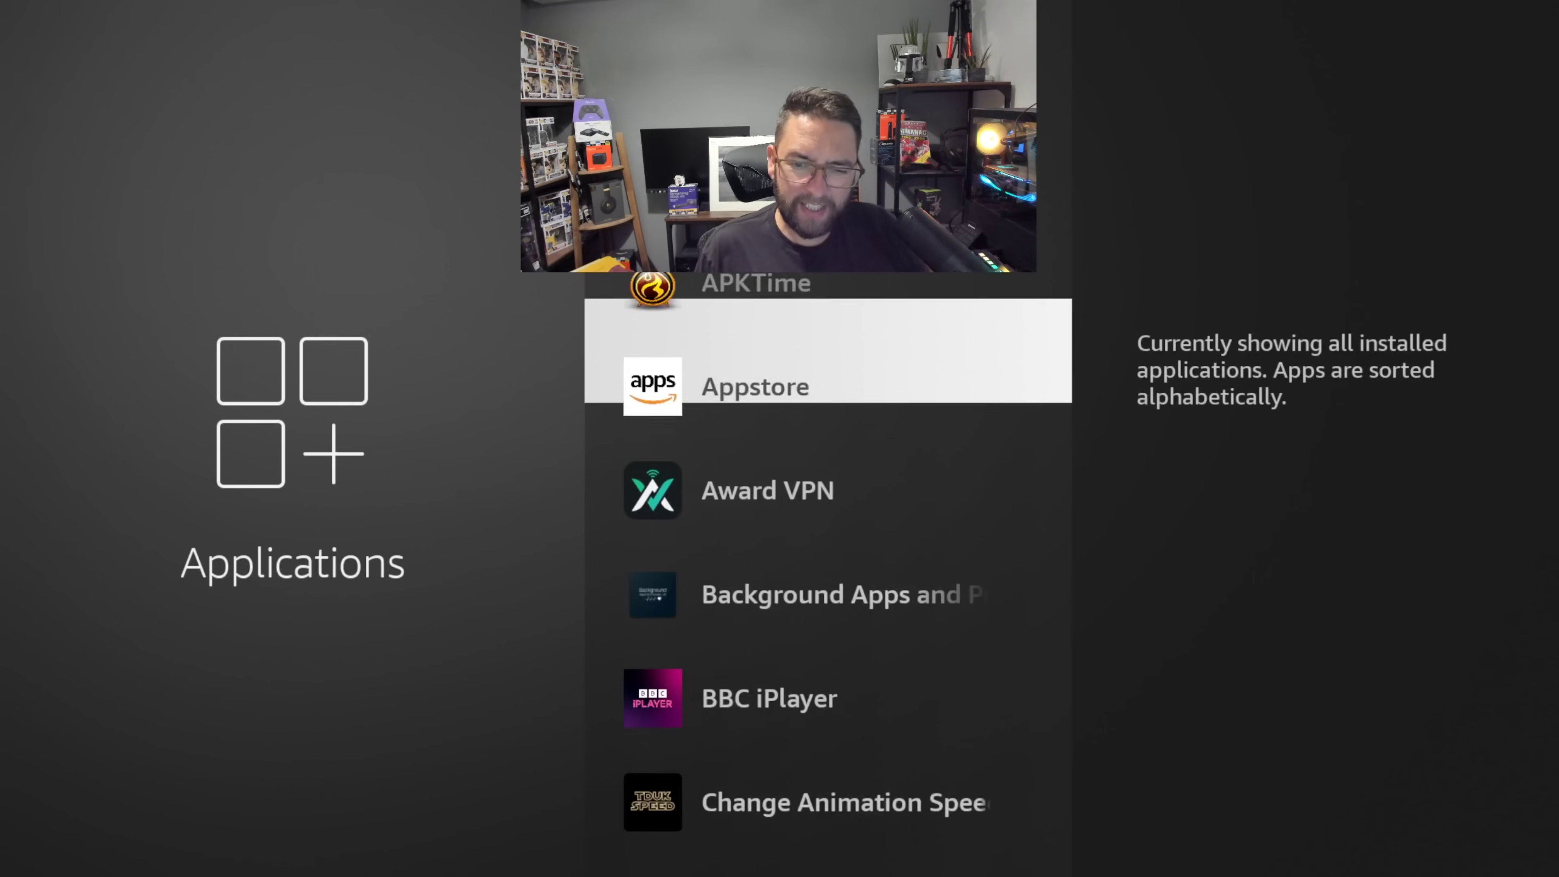
pyautogui.press('Escape')
pyautogui.press('Home')
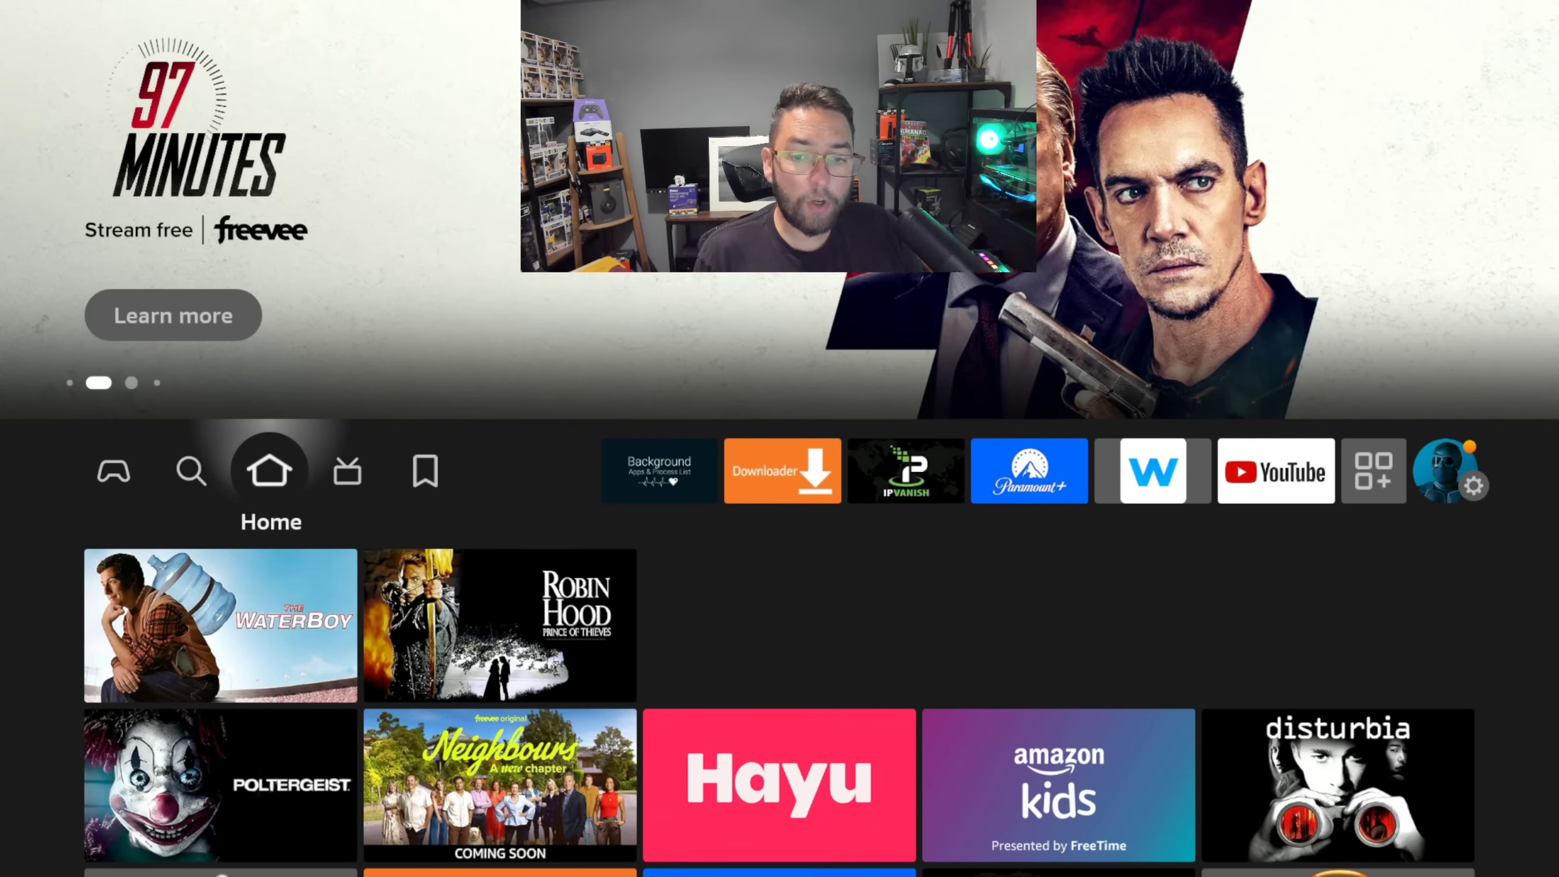
# Open the Downloader app and check its Files section for leftover files, and return to the home screen
pyautogui.press('Right')
pyautogui.press('Right')
pyautogui.press('Right')
pyautogui.press('Right')
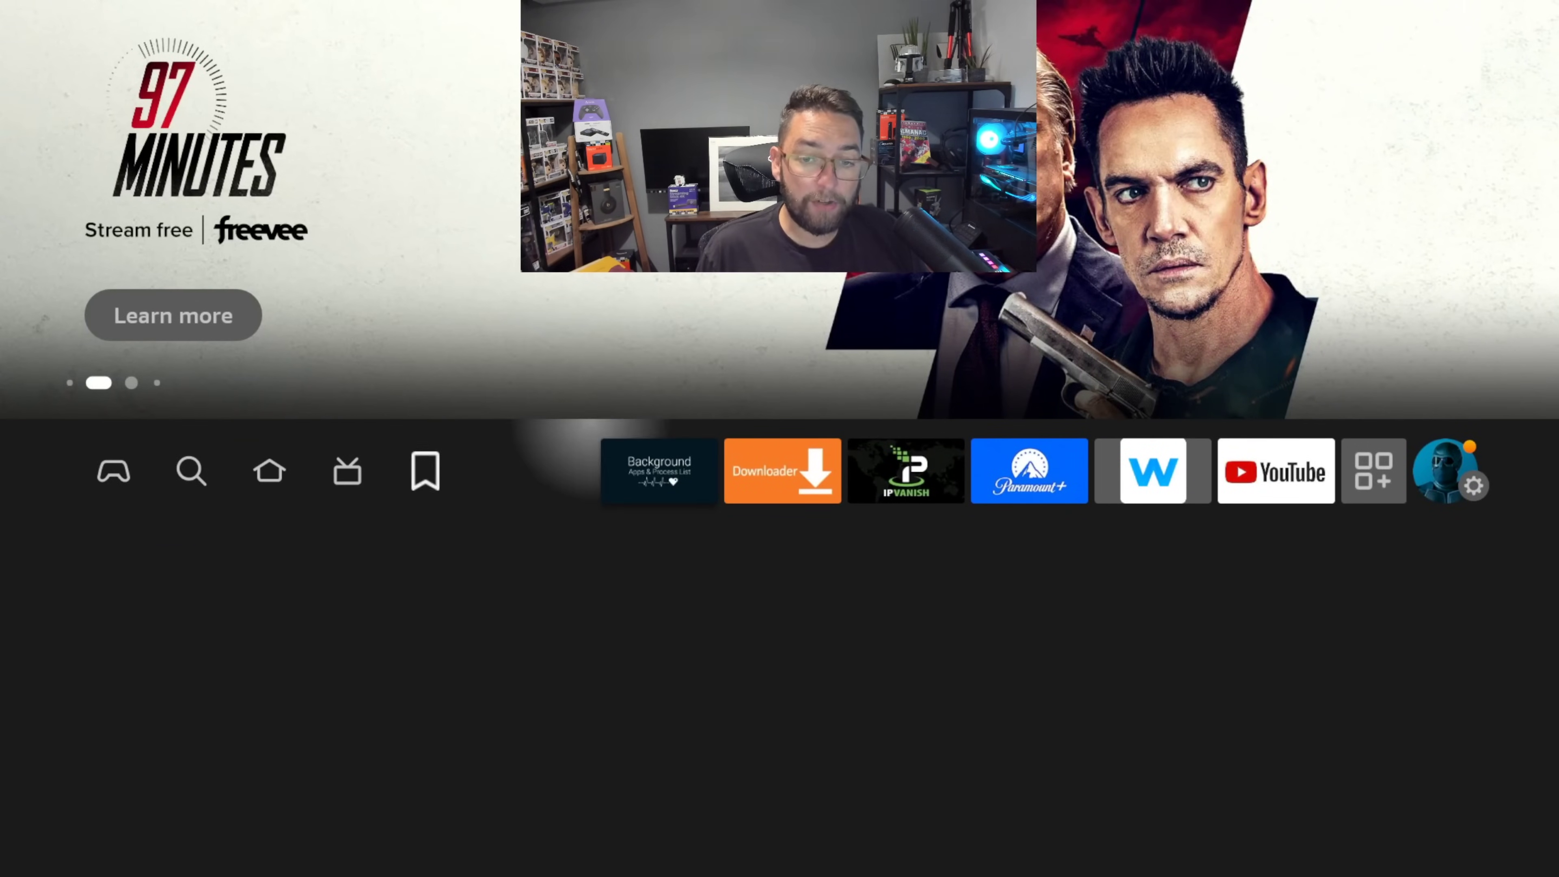
pyautogui.press('Return')
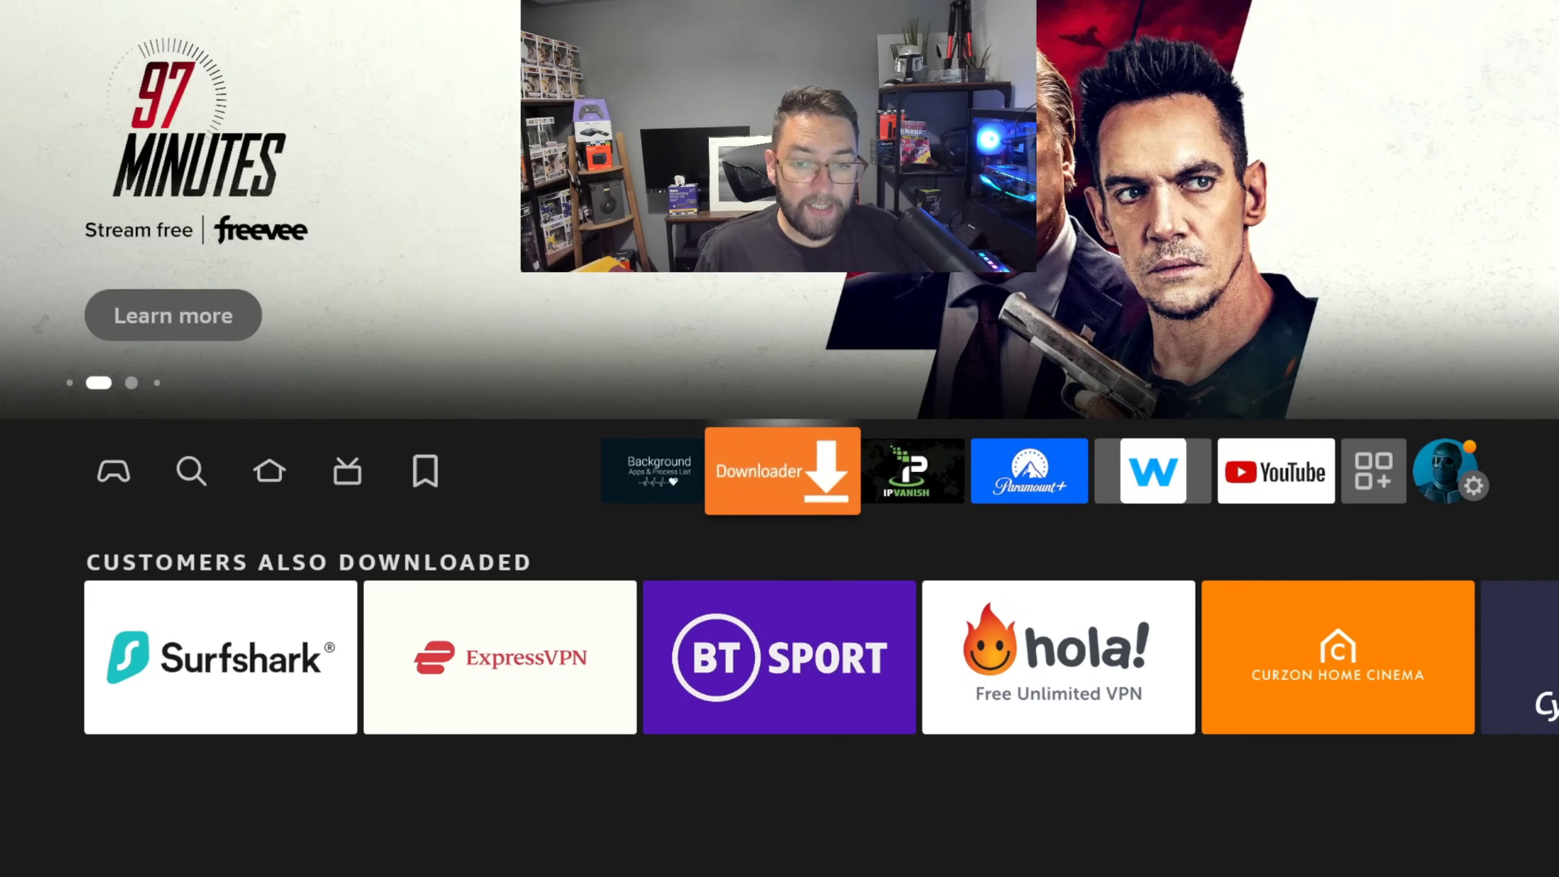
pyautogui.press('Left')
pyautogui.press('Right')
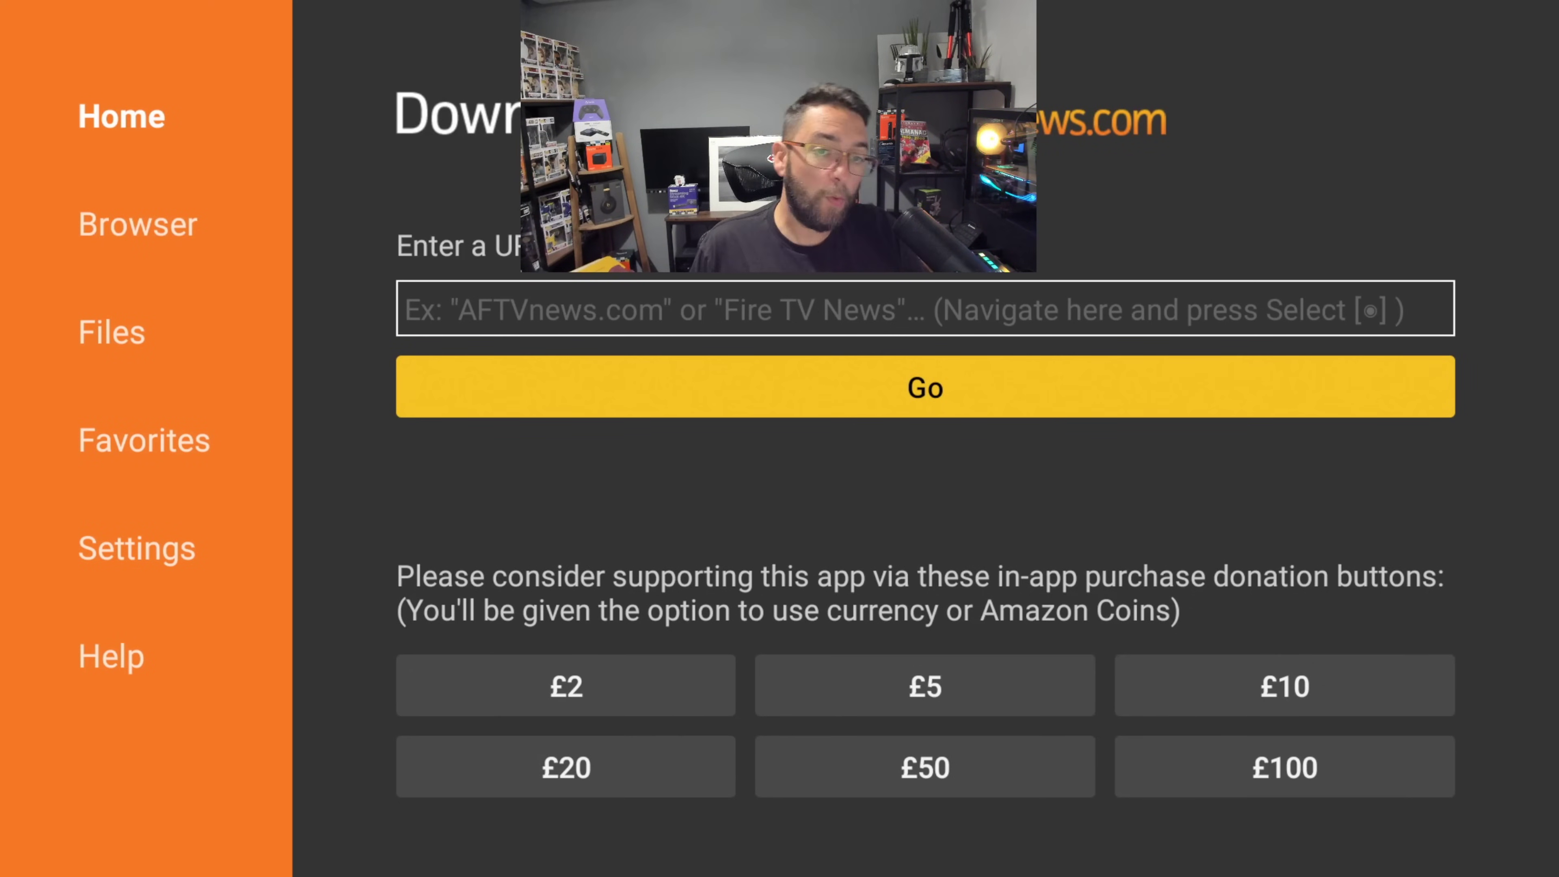
pyautogui.press('Left')
pyautogui.press('Up')
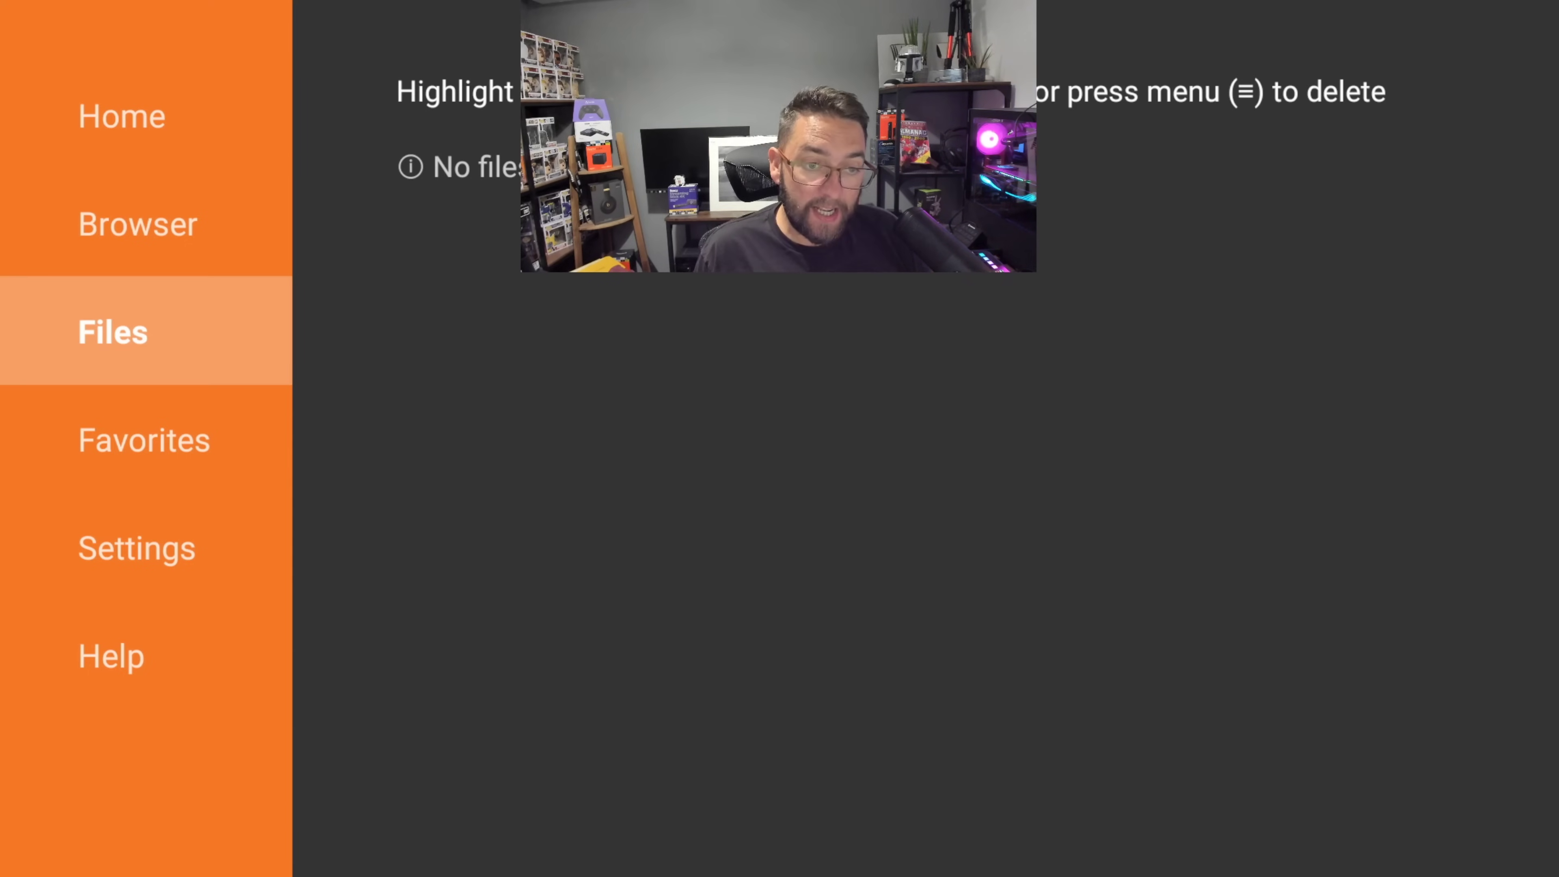
pyautogui.press('Home')
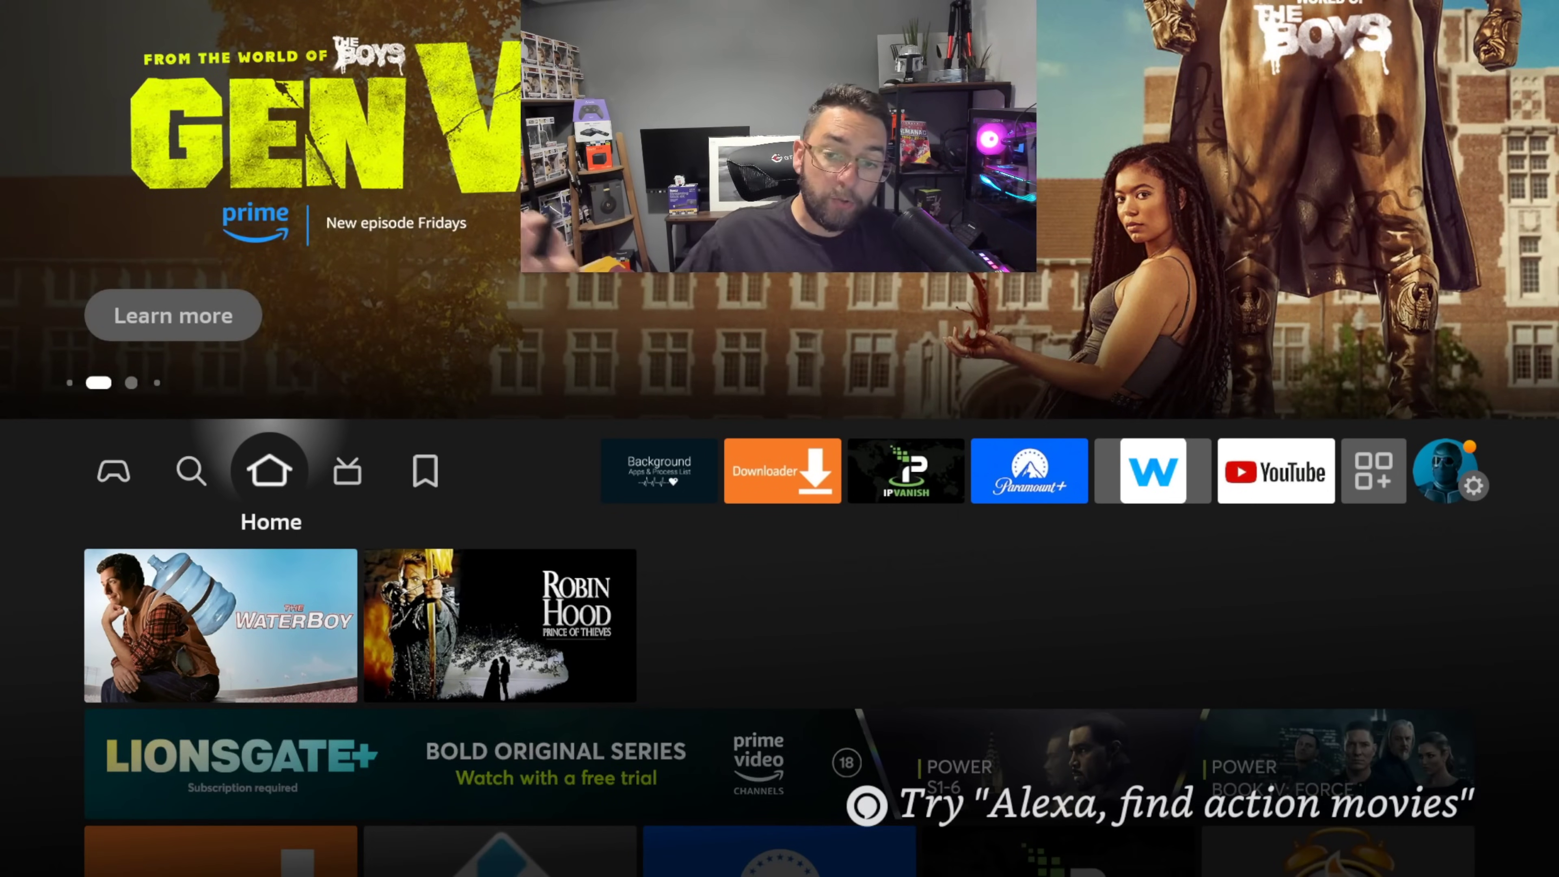
# Open the Find section of the home screen to reach the search field
pyautogui.press('Right')
pyautogui.press('Right')
pyautogui.press('Right')
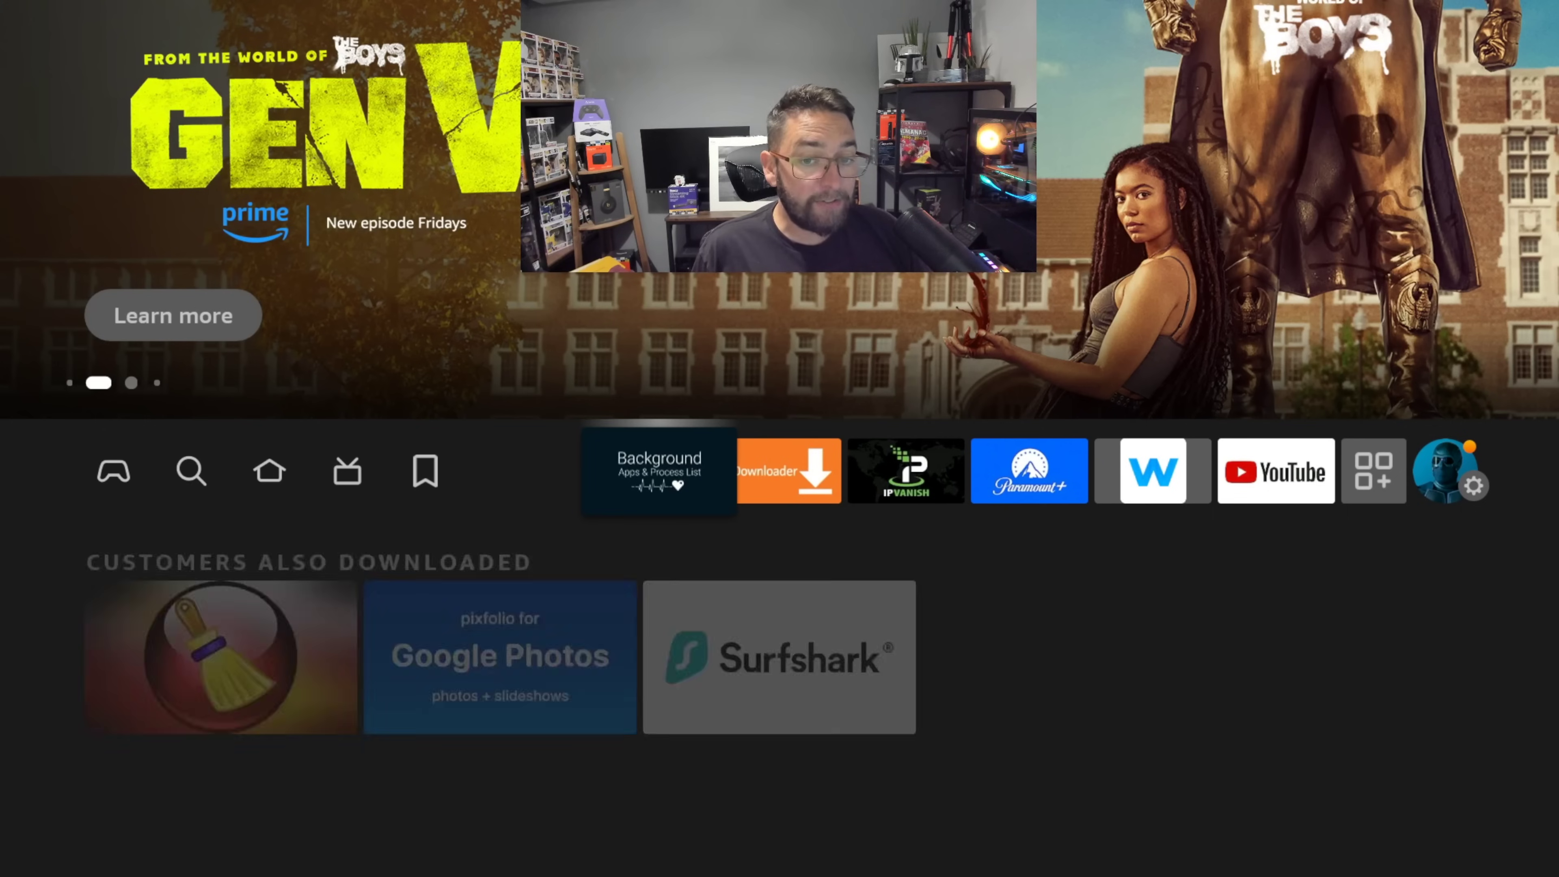
pyautogui.press('Left')
pyautogui.press('Left')
pyautogui.press('Left')
pyautogui.press('Left')
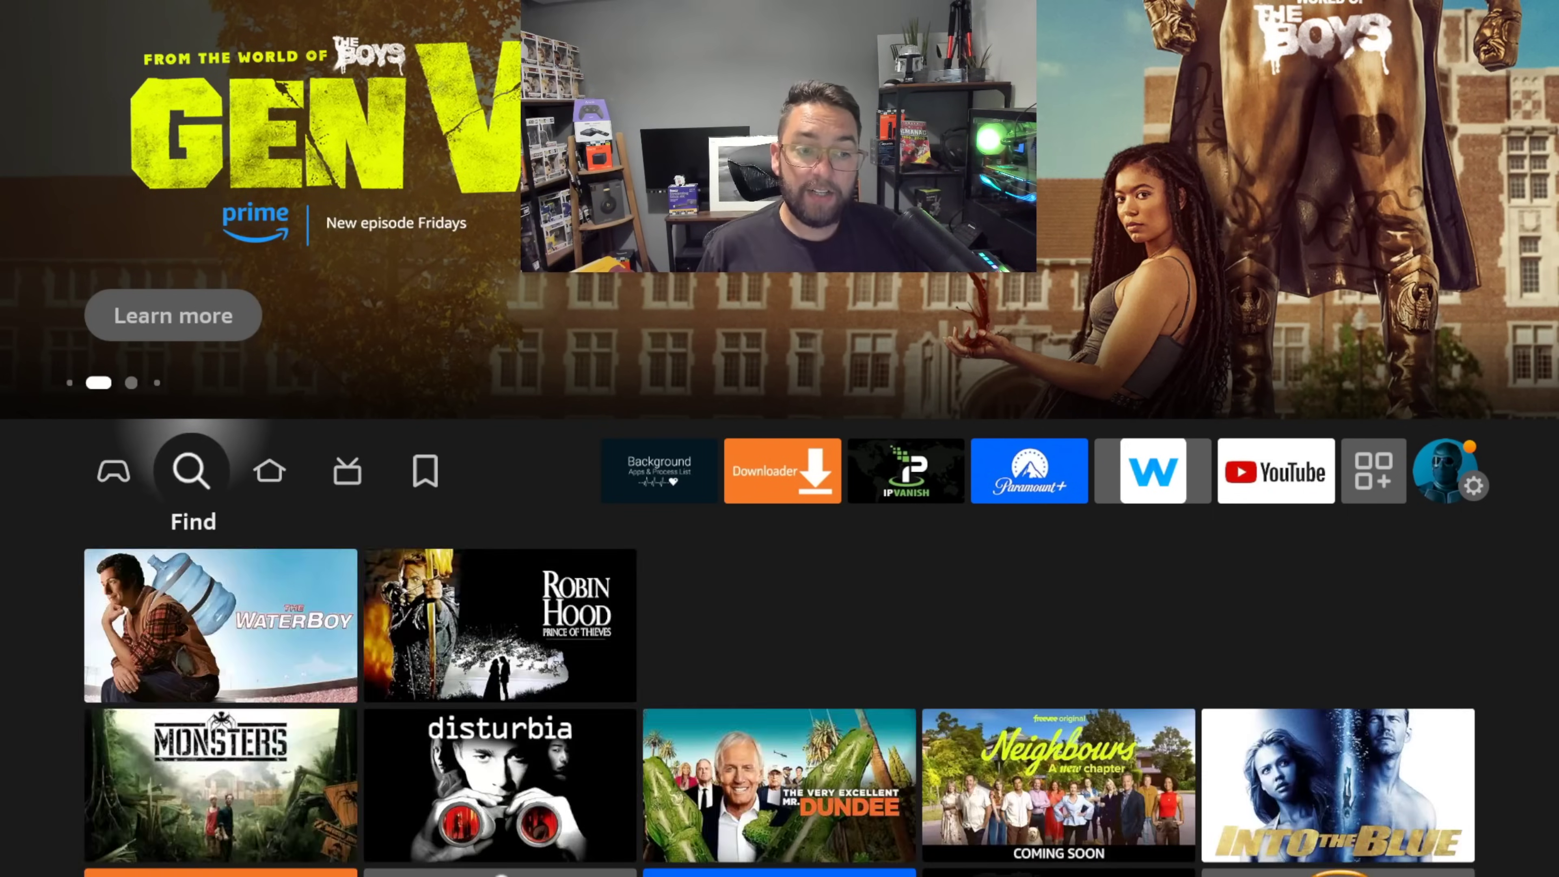
pyautogui.press('Down')
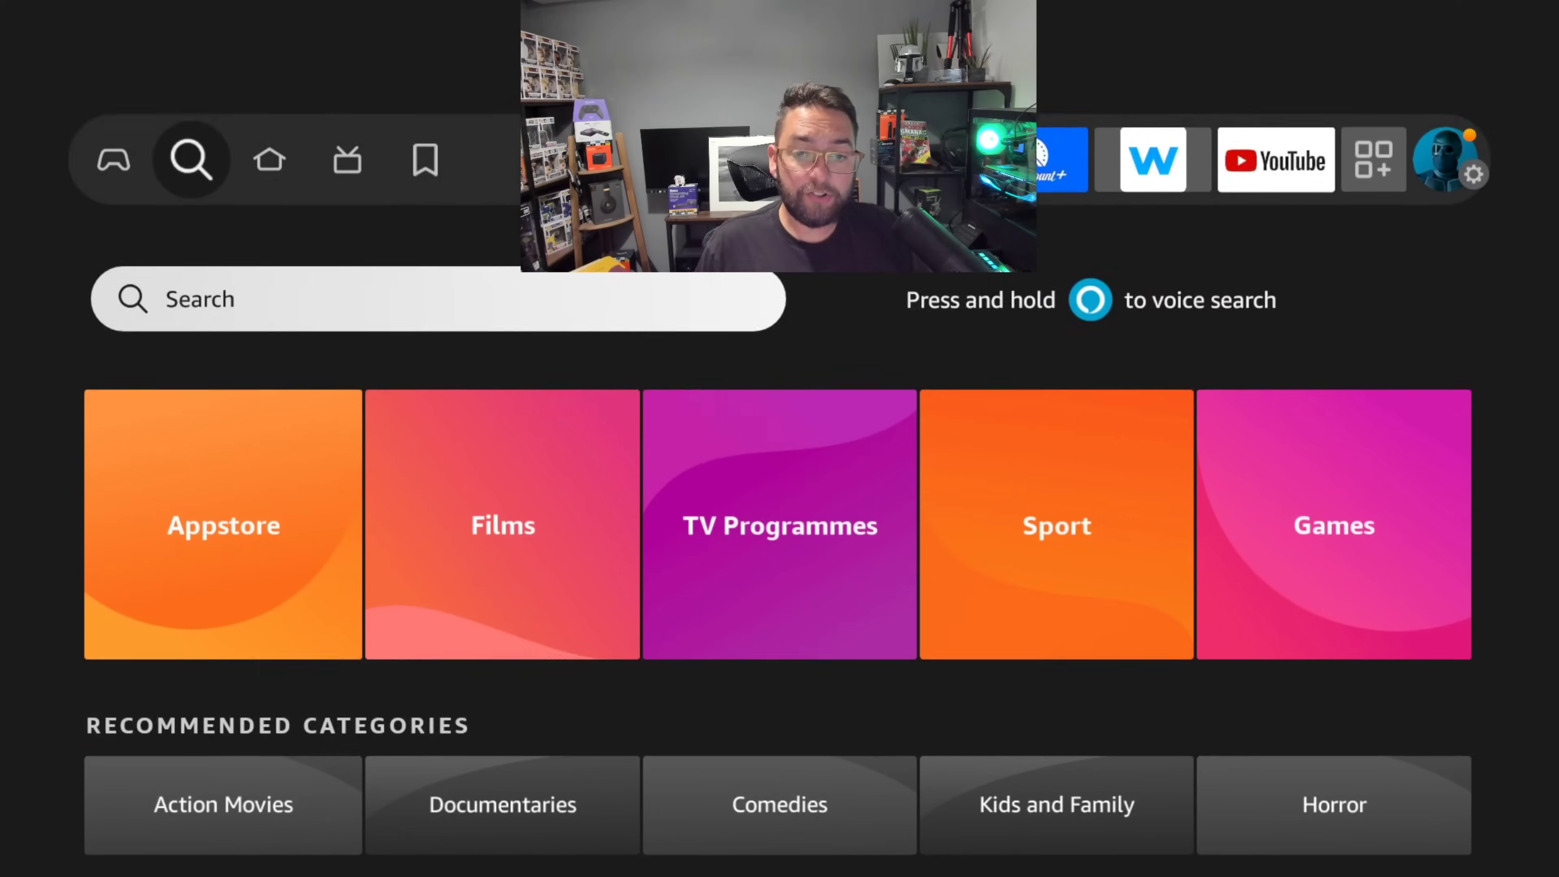
# Search for the app Background Apps and Process List and select it among the apps and games results
pyautogui.press('Return')
pyautogui.press('Right')
pyautogui.press('Return')
pyautogui.press('Left')
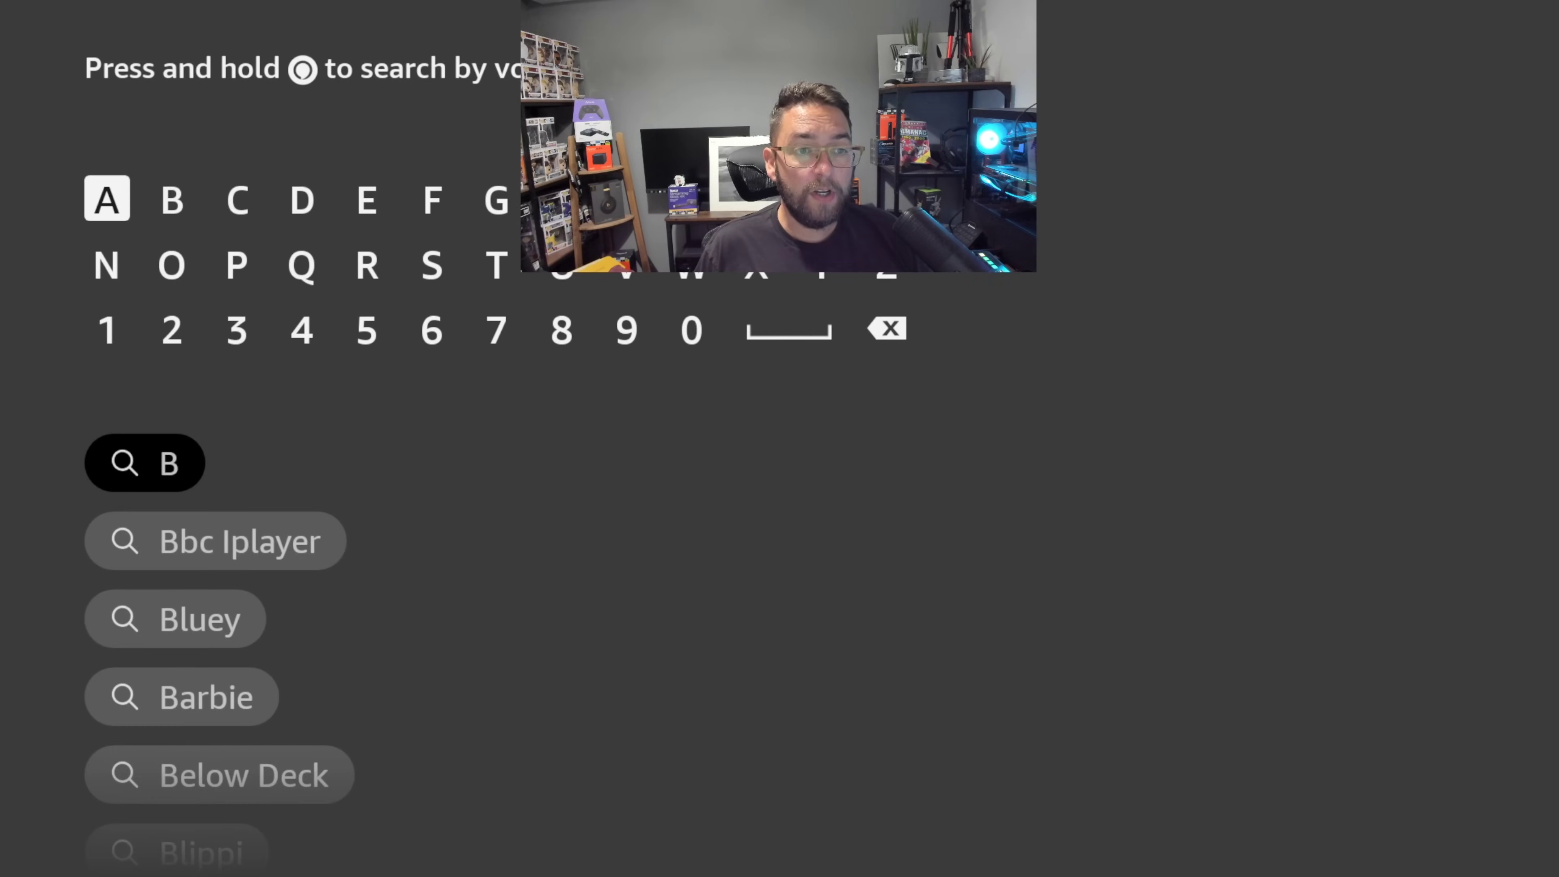
pyautogui.press('Return')
pyautogui.press('Right')
pyautogui.press('Right')
pyautogui.press('Return')
pyautogui.press('Right')
pyautogui.press('Right')
pyautogui.press('Right')
pyautogui.press('Right')
pyautogui.press('Right')
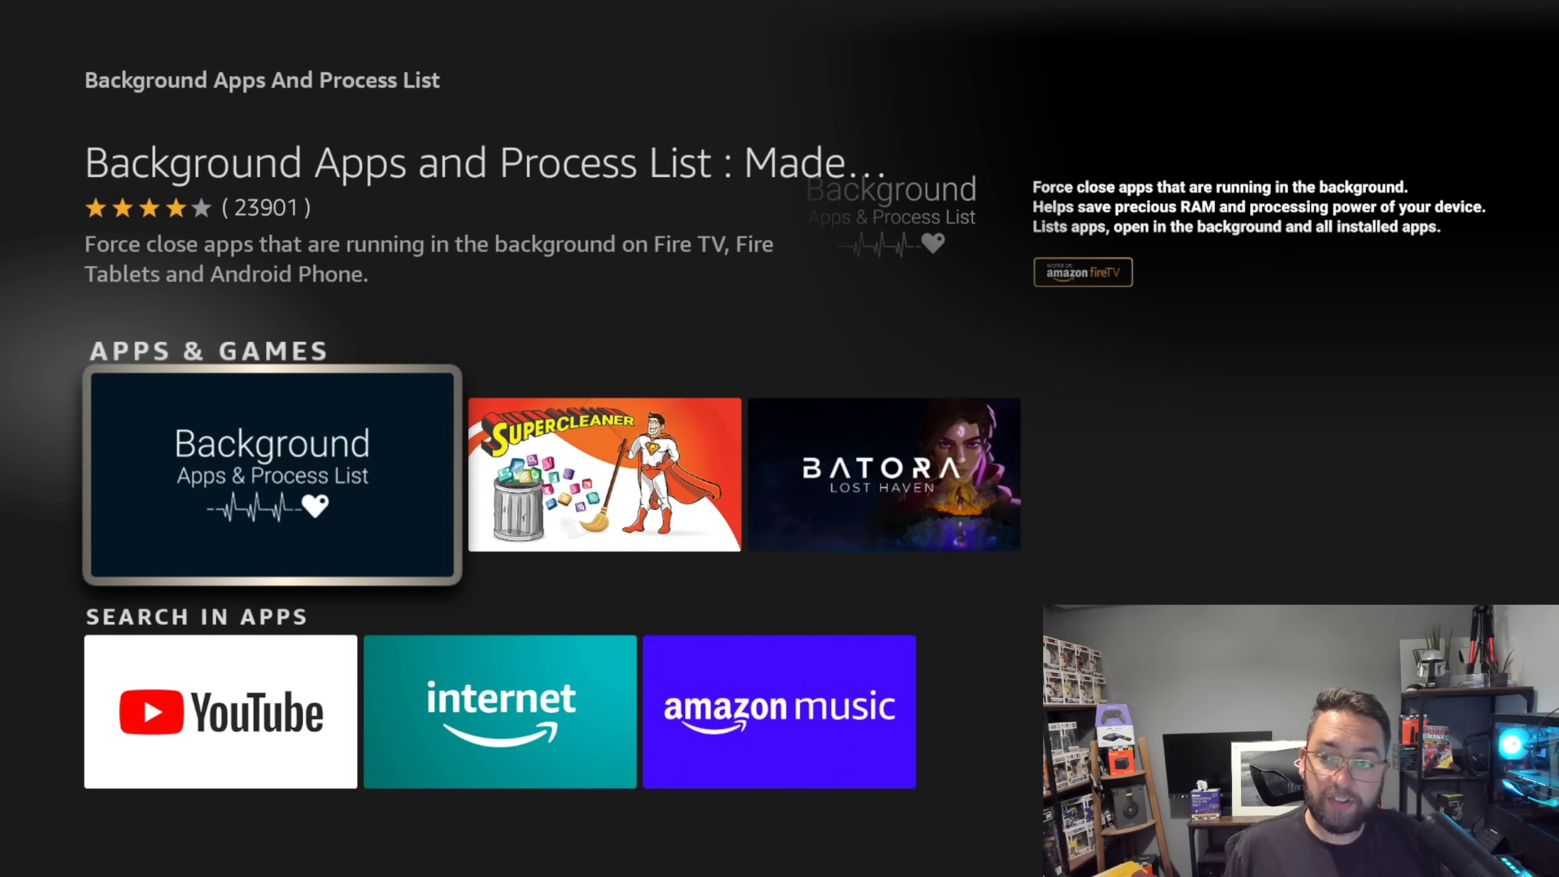
# Launch Background Apps and Process List and start closing all user apps open in the background
pyautogui.press('Return')
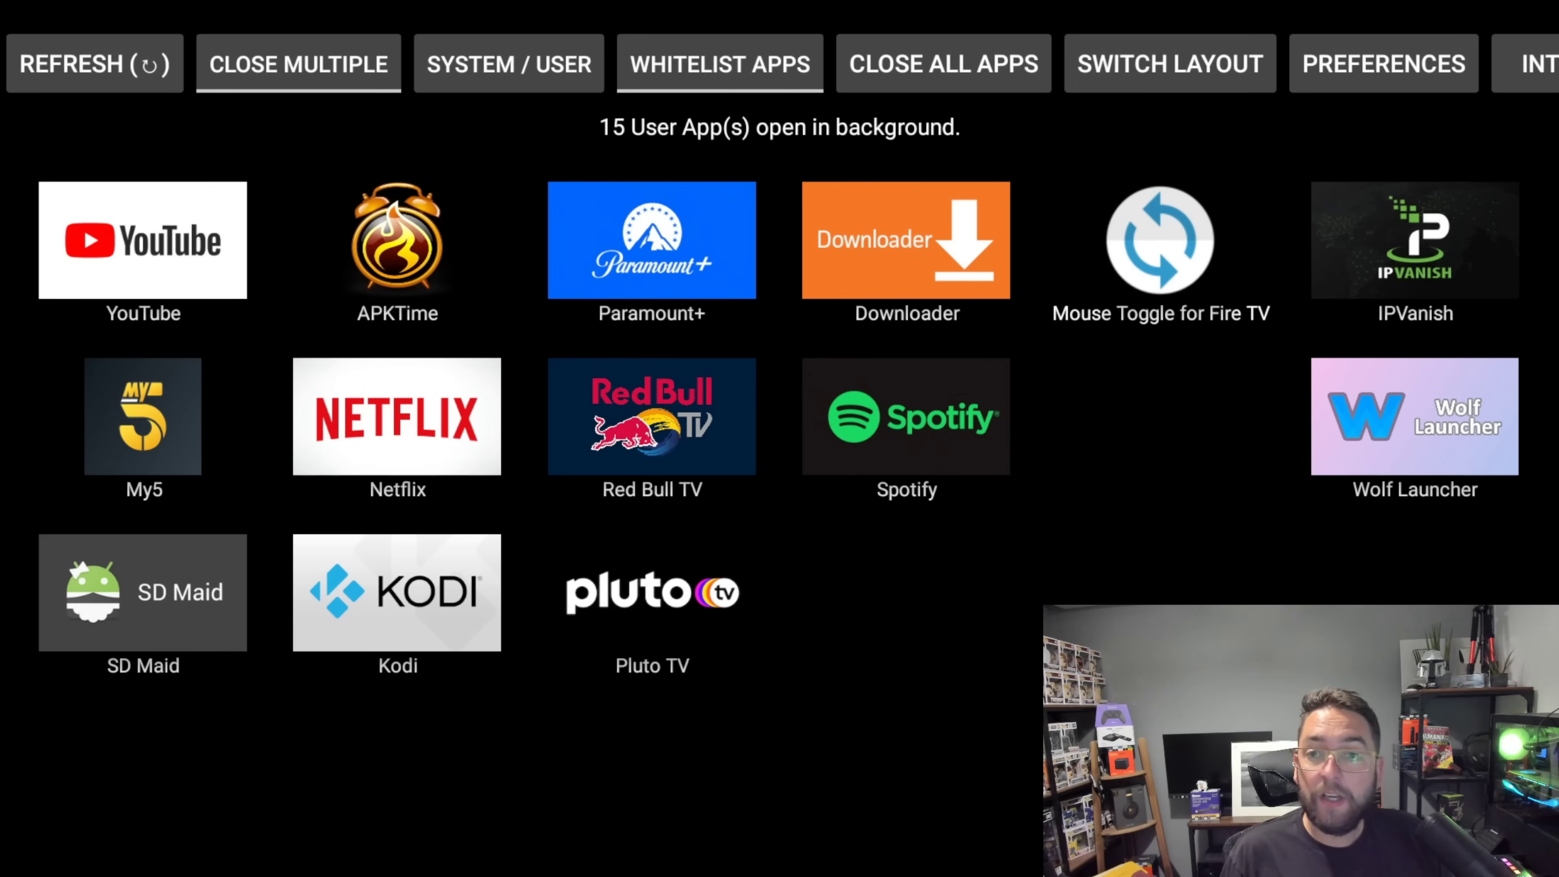
pyautogui.press('Up')
pyautogui.press('Right')
pyautogui.press('Right')
pyautogui.press('Right')
pyautogui.press('Right')
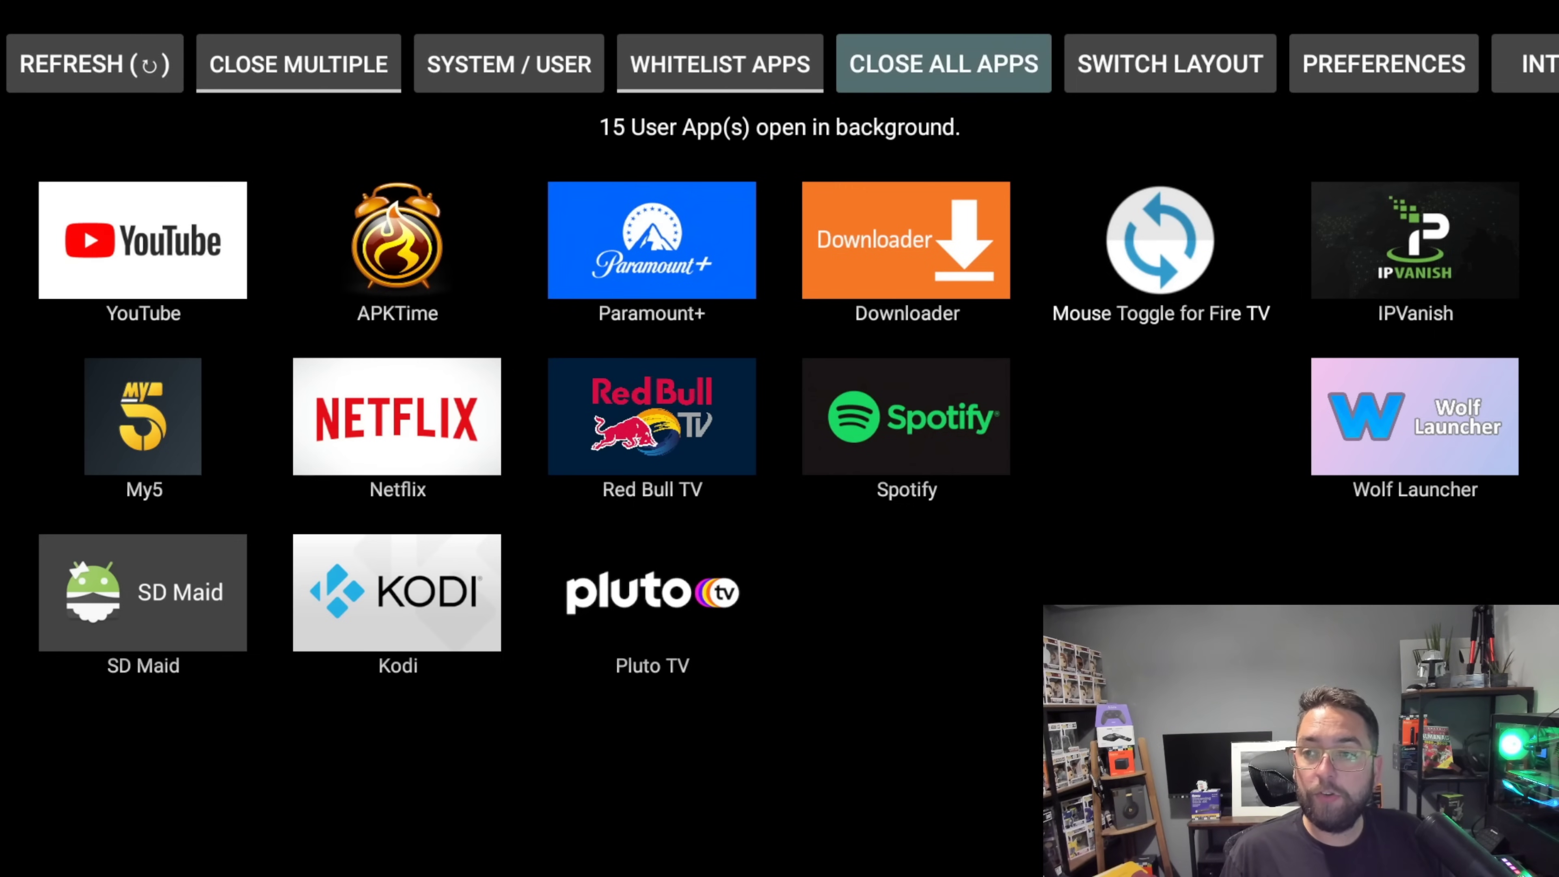
pyautogui.press('Return')
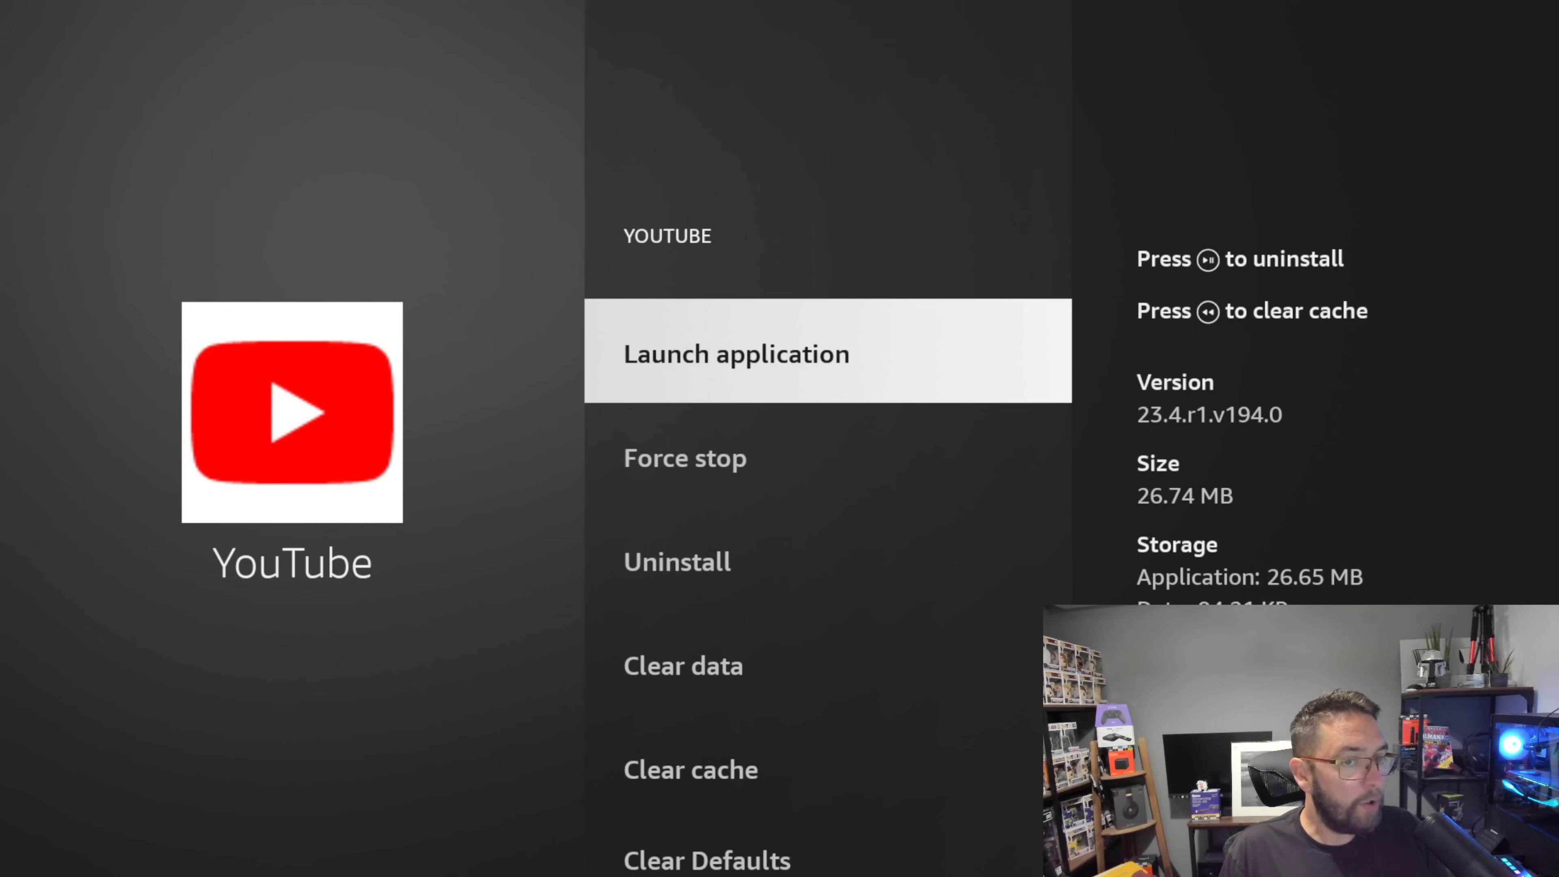
# Force stop YouTube, APKTime, Paramount+, Downloader and Mouse Toggle for Fire TV one after another on their application pages
pyautogui.press('Down')
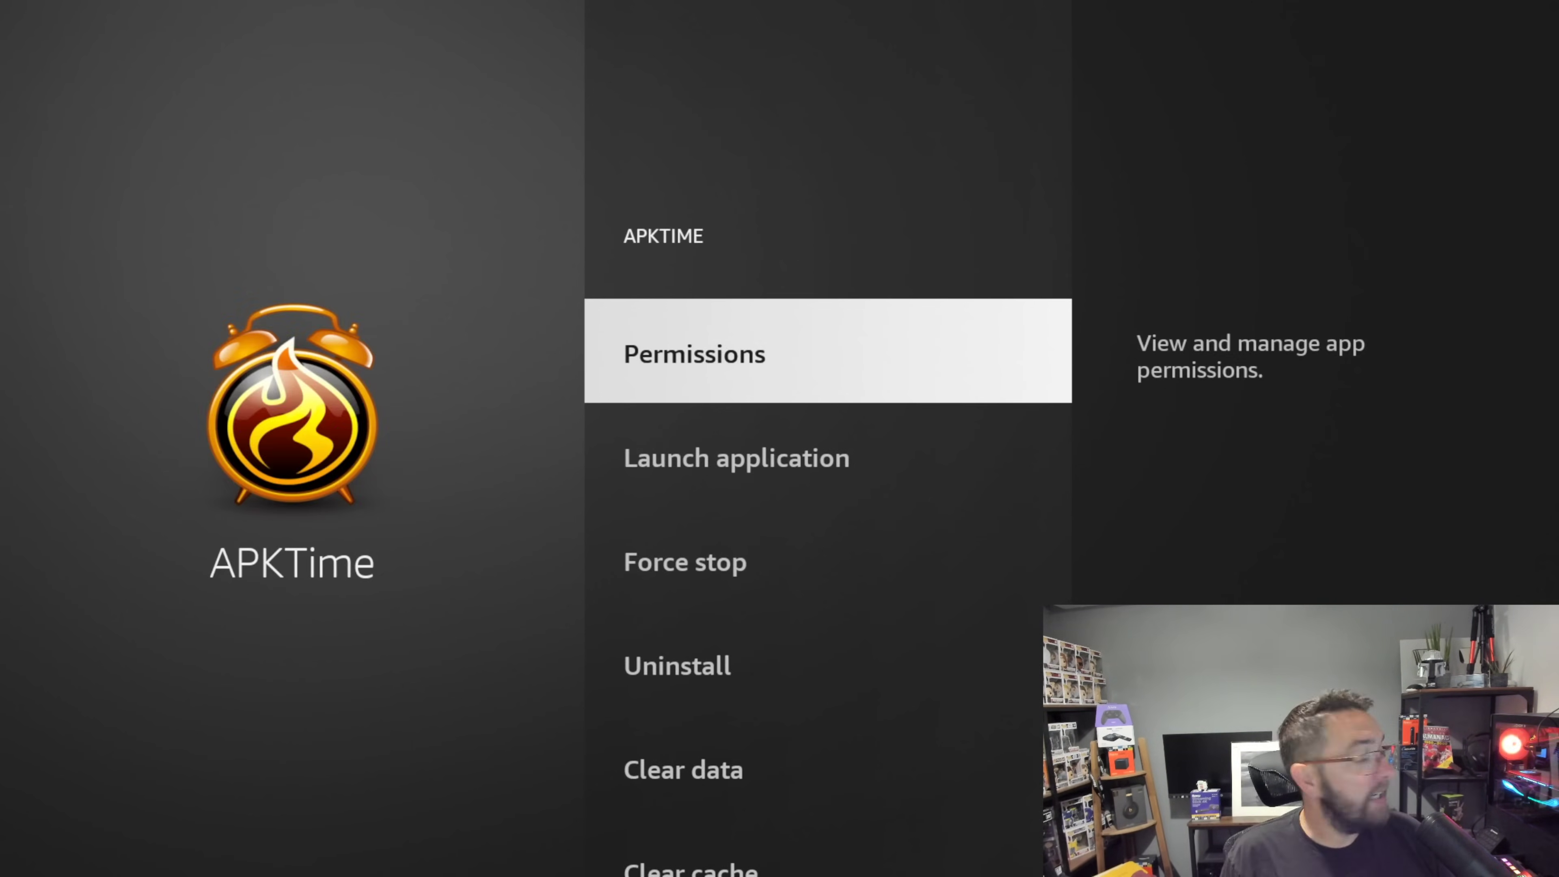
pyautogui.press('Down')
pyautogui.press('Down')
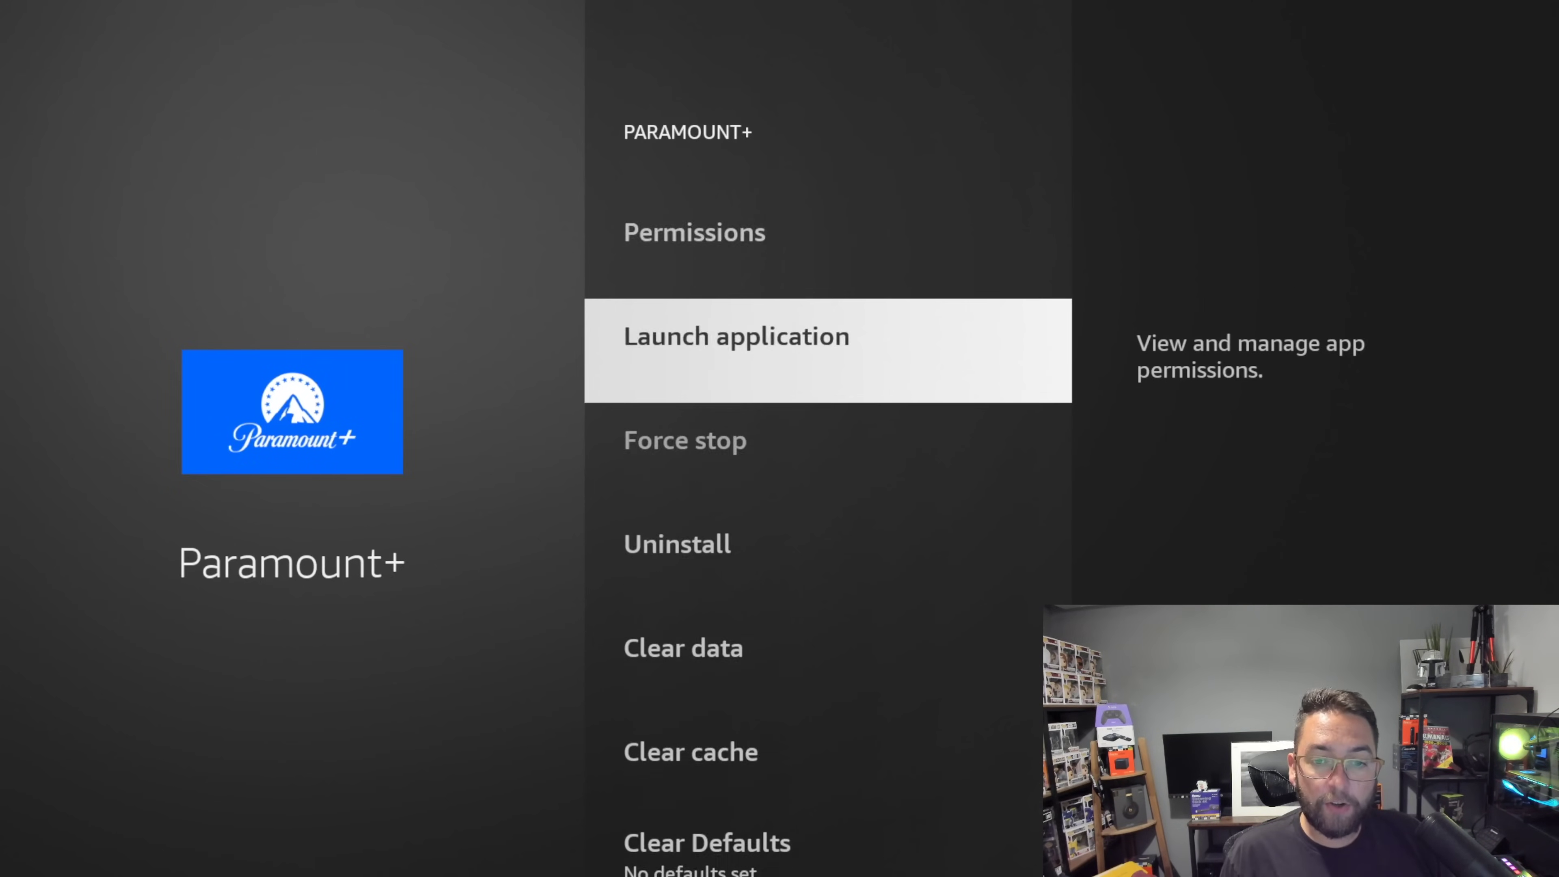
pyautogui.press('Down')
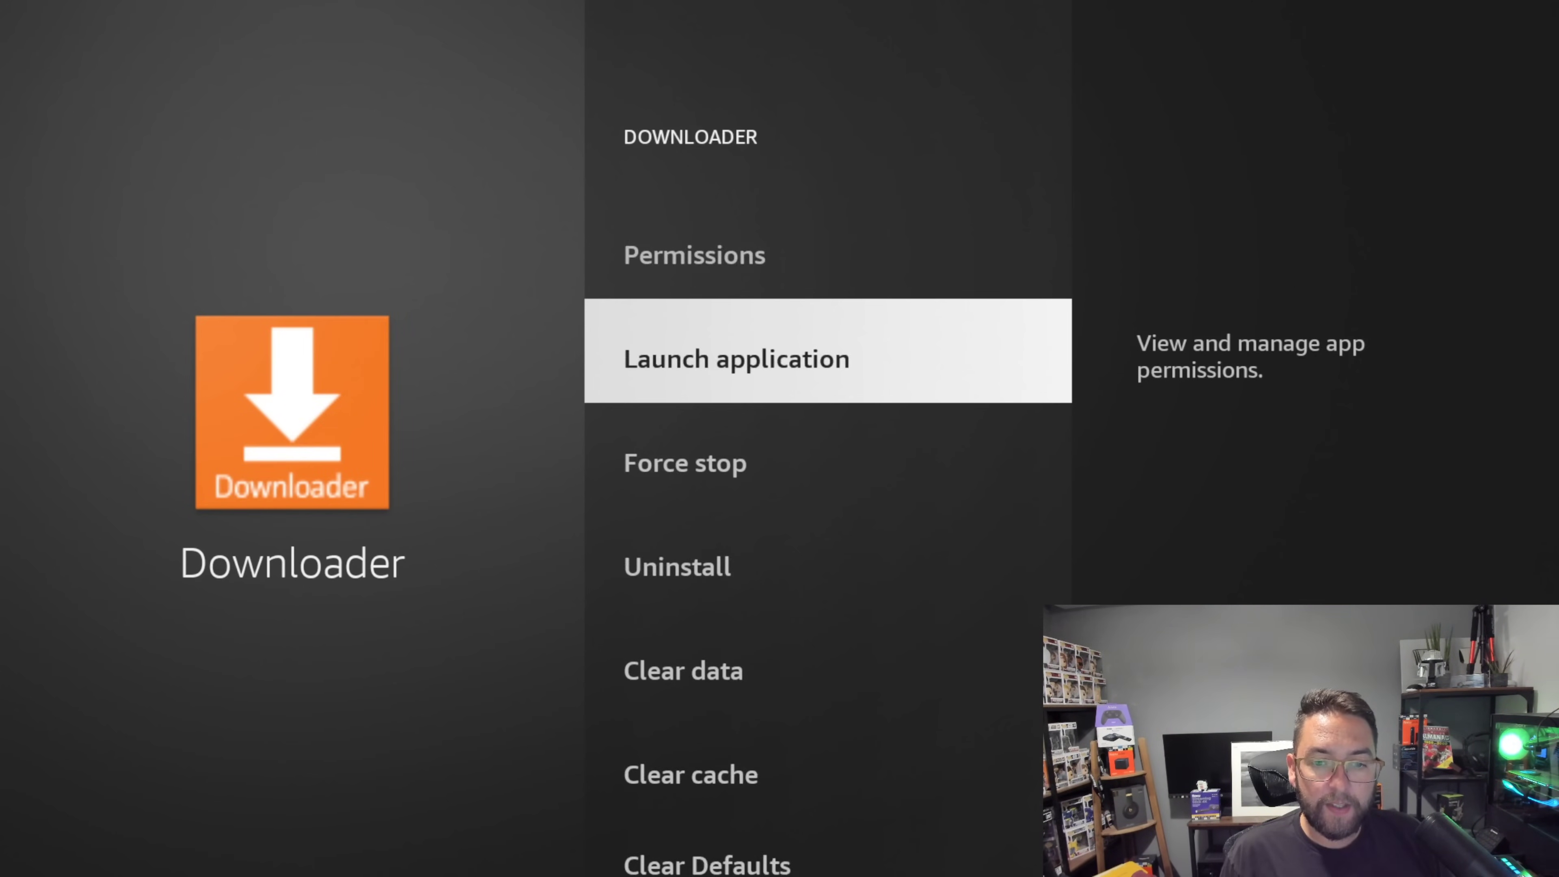
pyautogui.press('Down')
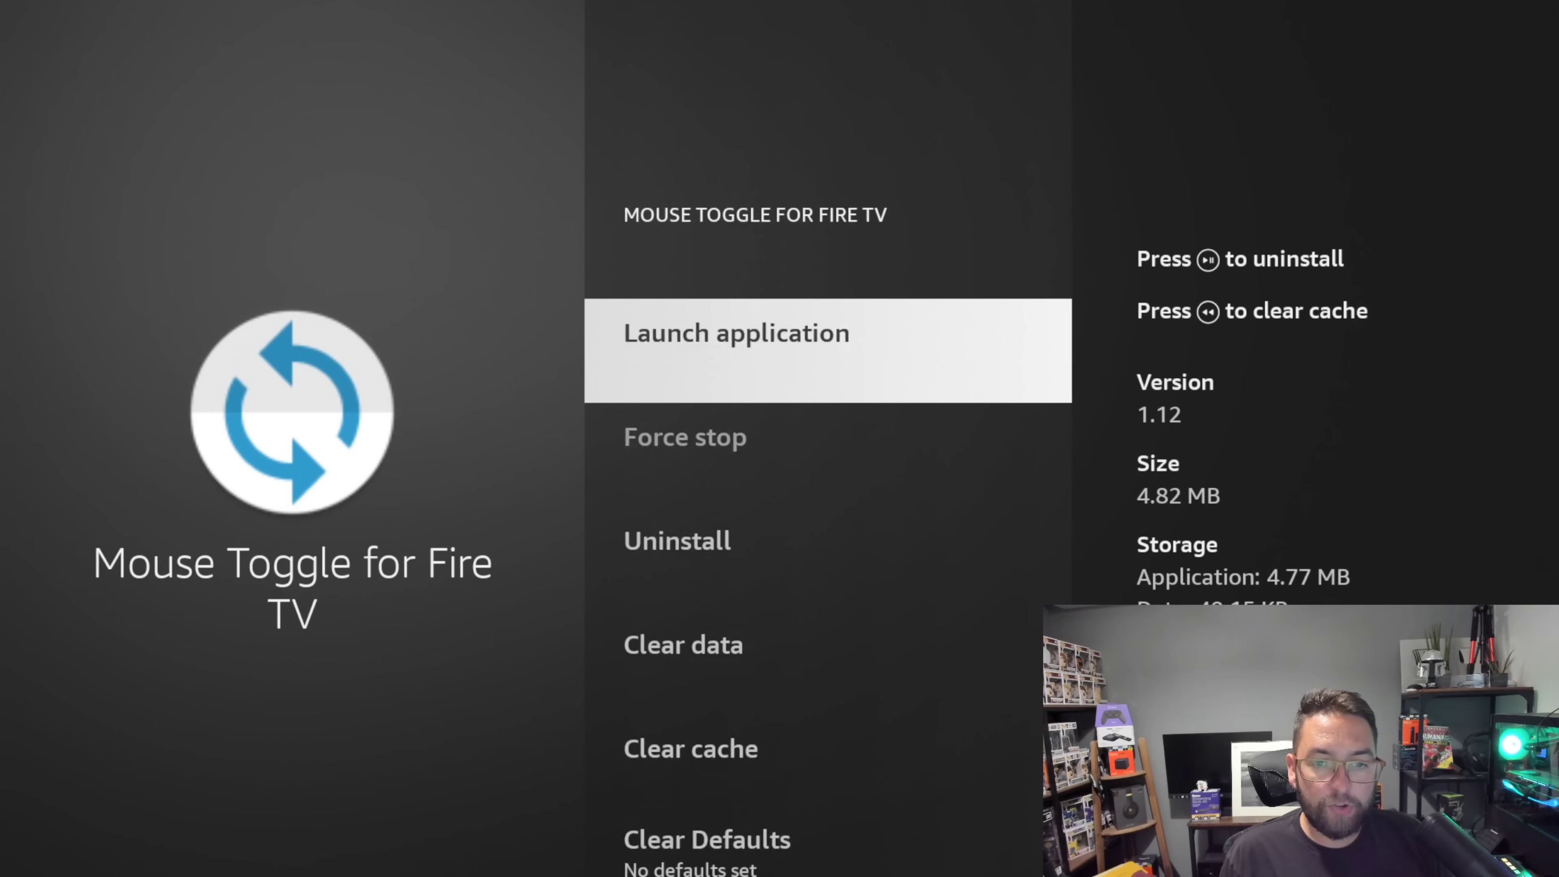
pyautogui.press('Down')
pyautogui.press('Down')
pyautogui.press('Up')
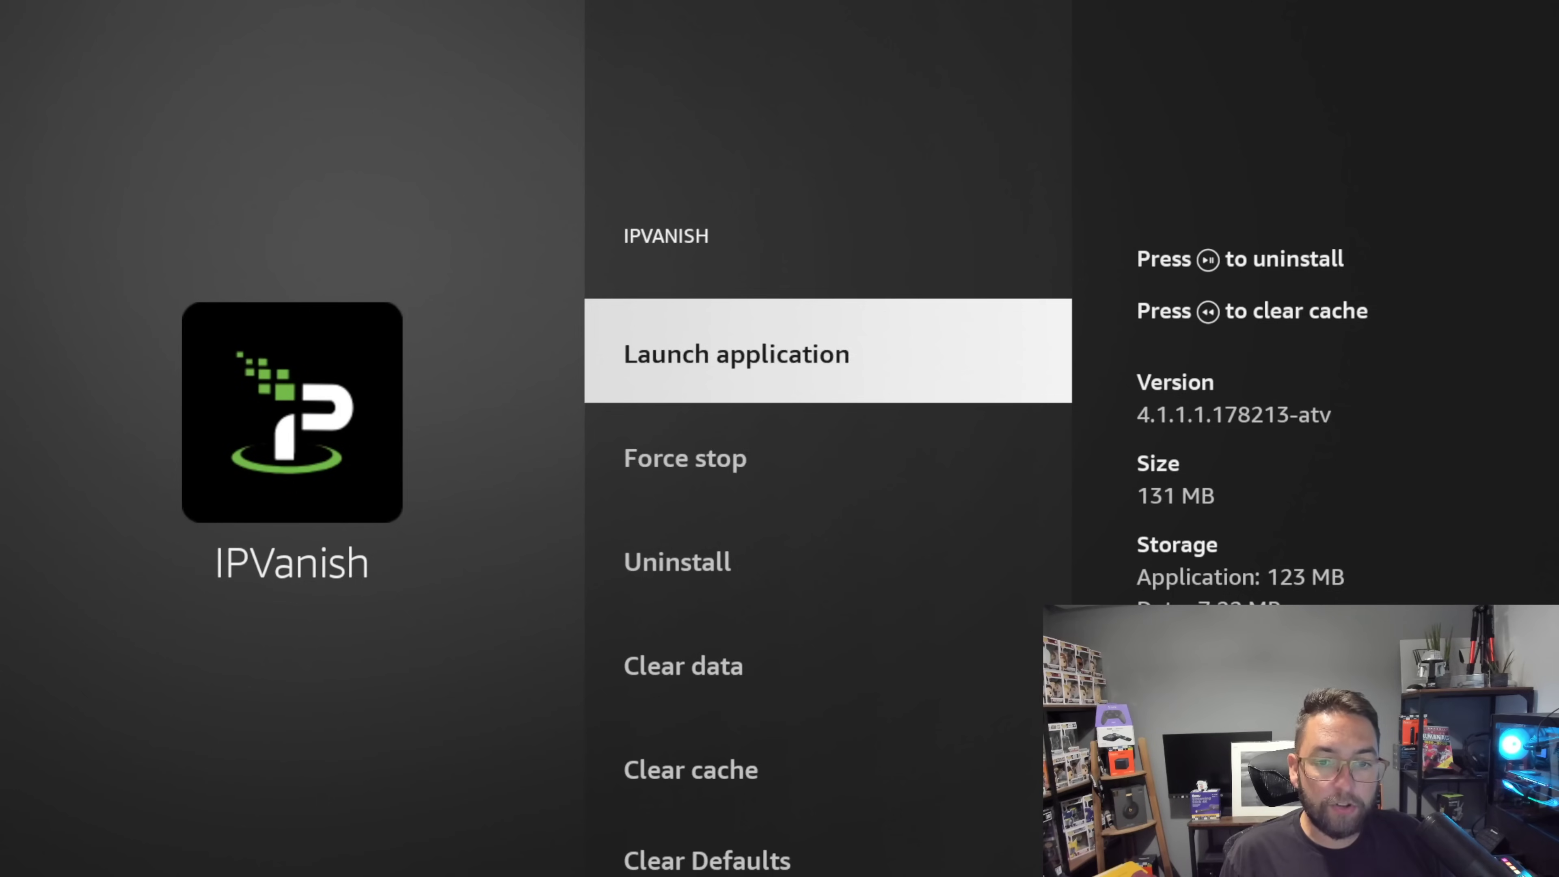
# Force stop IPVanish, My5, Netflix, Red Bull TV, Kodi and Pluto TV one after another, and return to the home screen
pyautogui.press('Down')
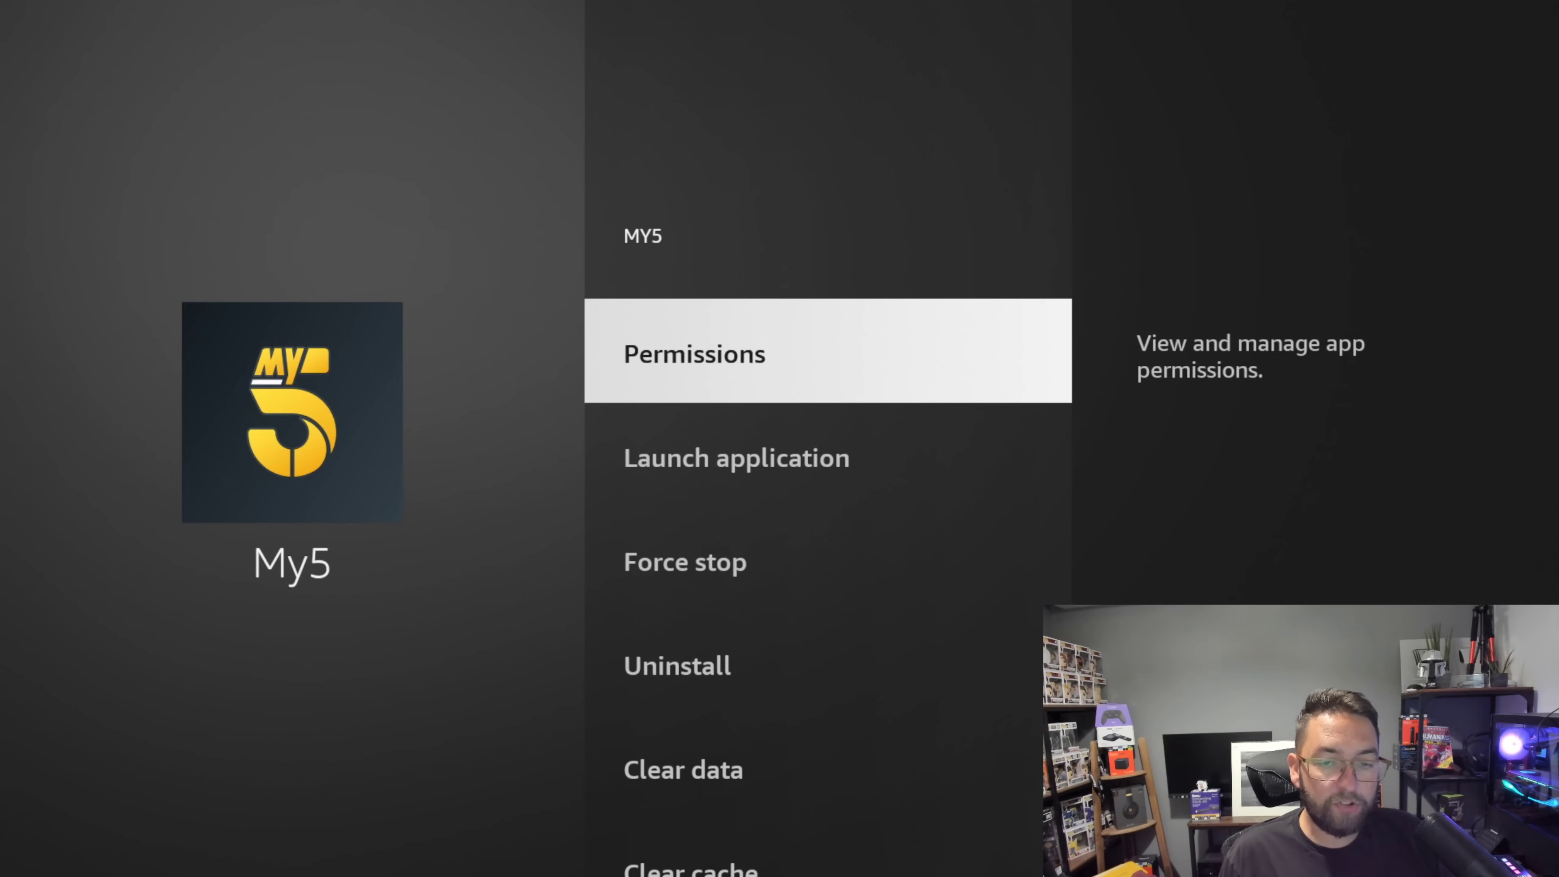
pyautogui.press('Down')
pyautogui.press('Down')
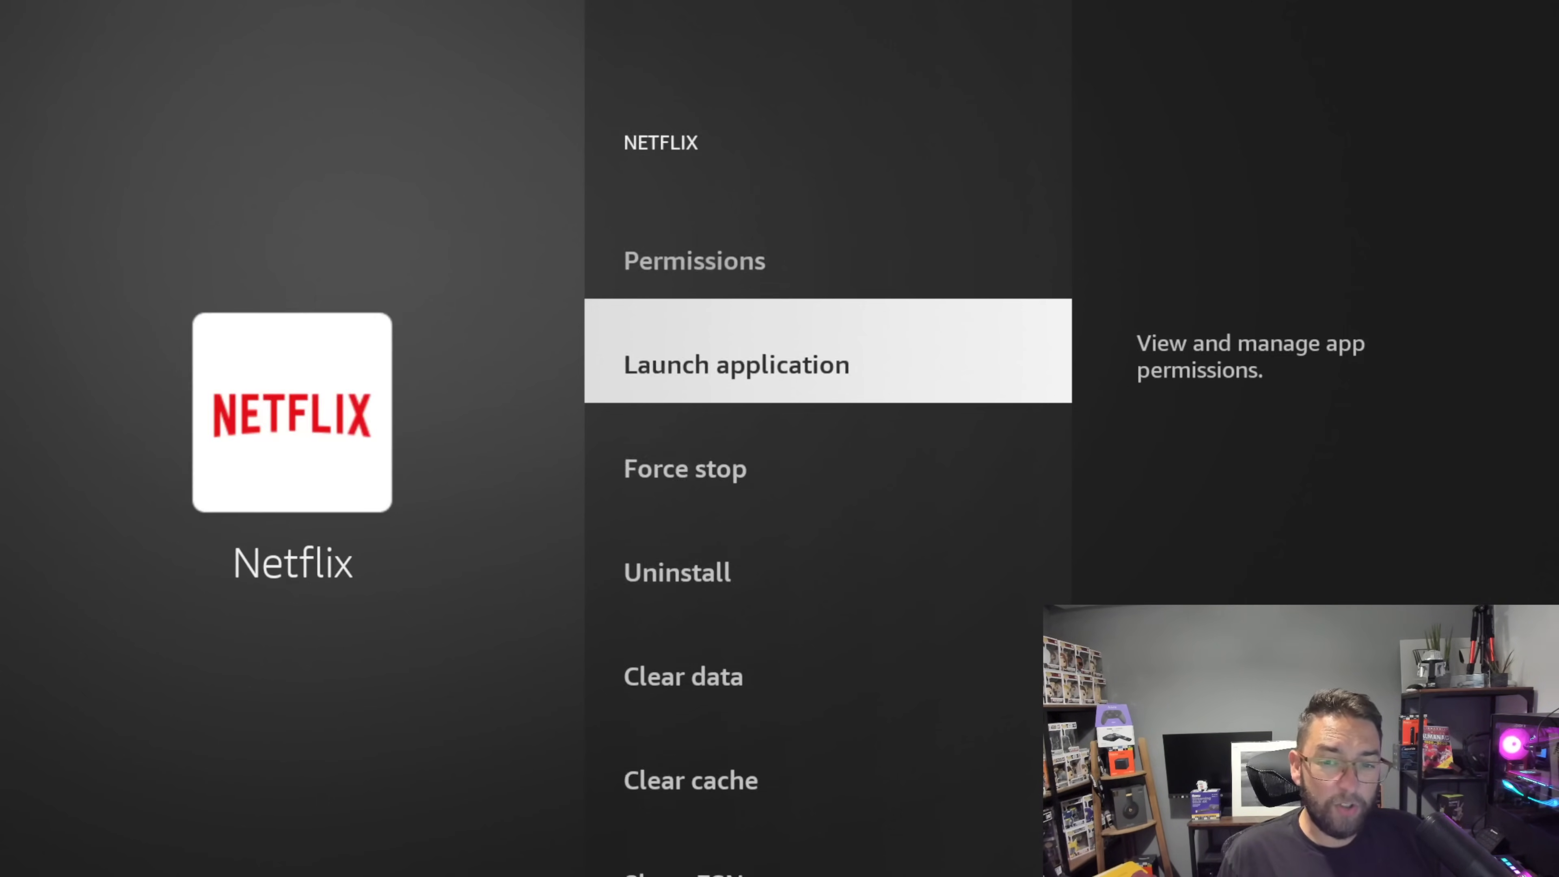
pyautogui.press('Down')
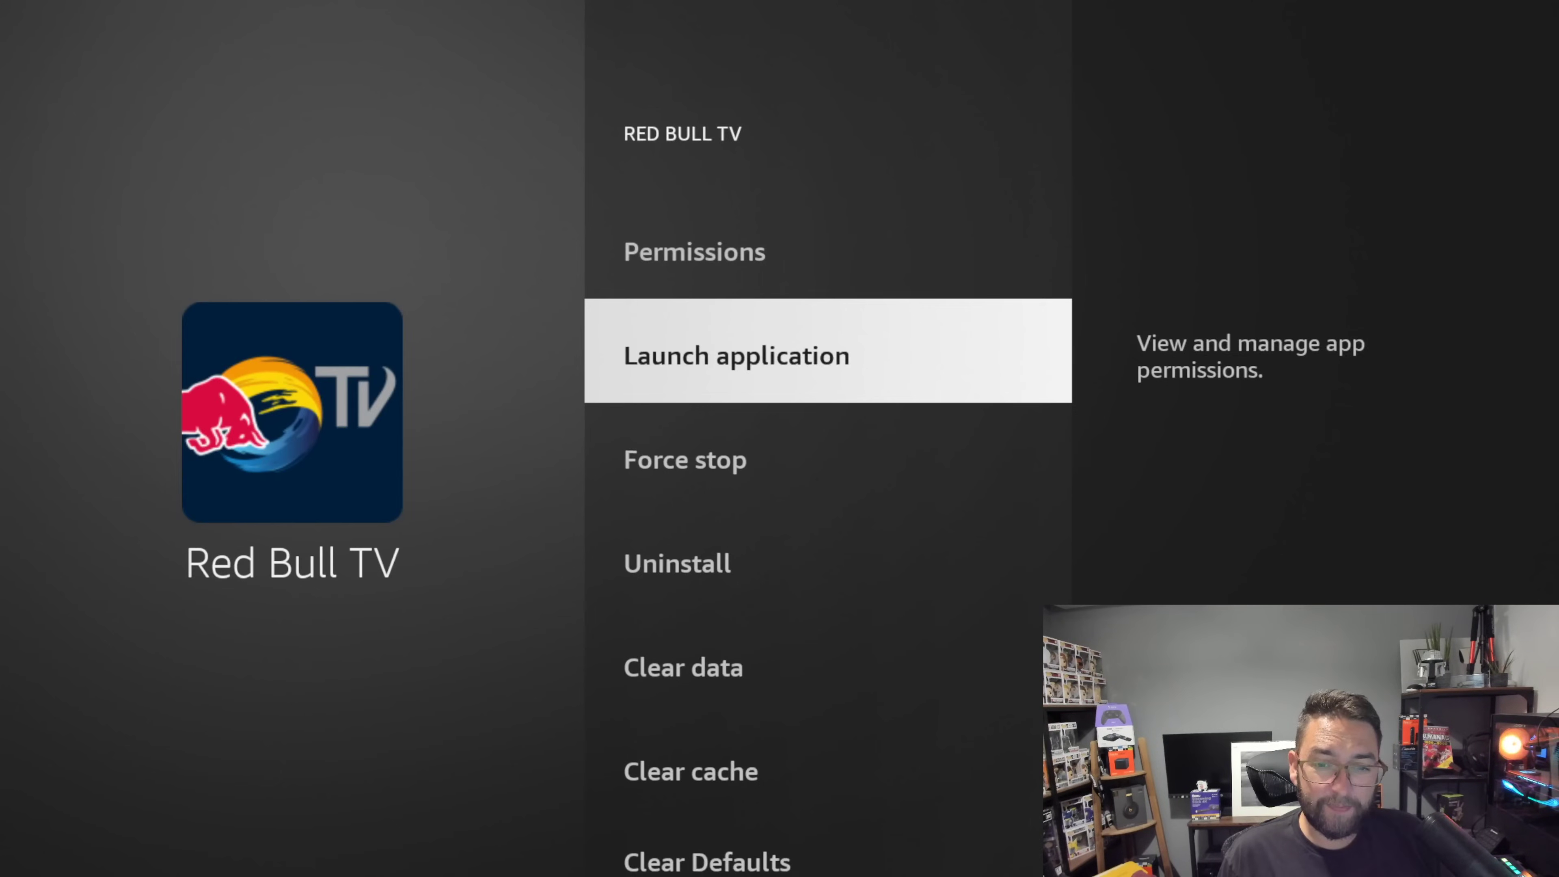
pyautogui.press('Down')
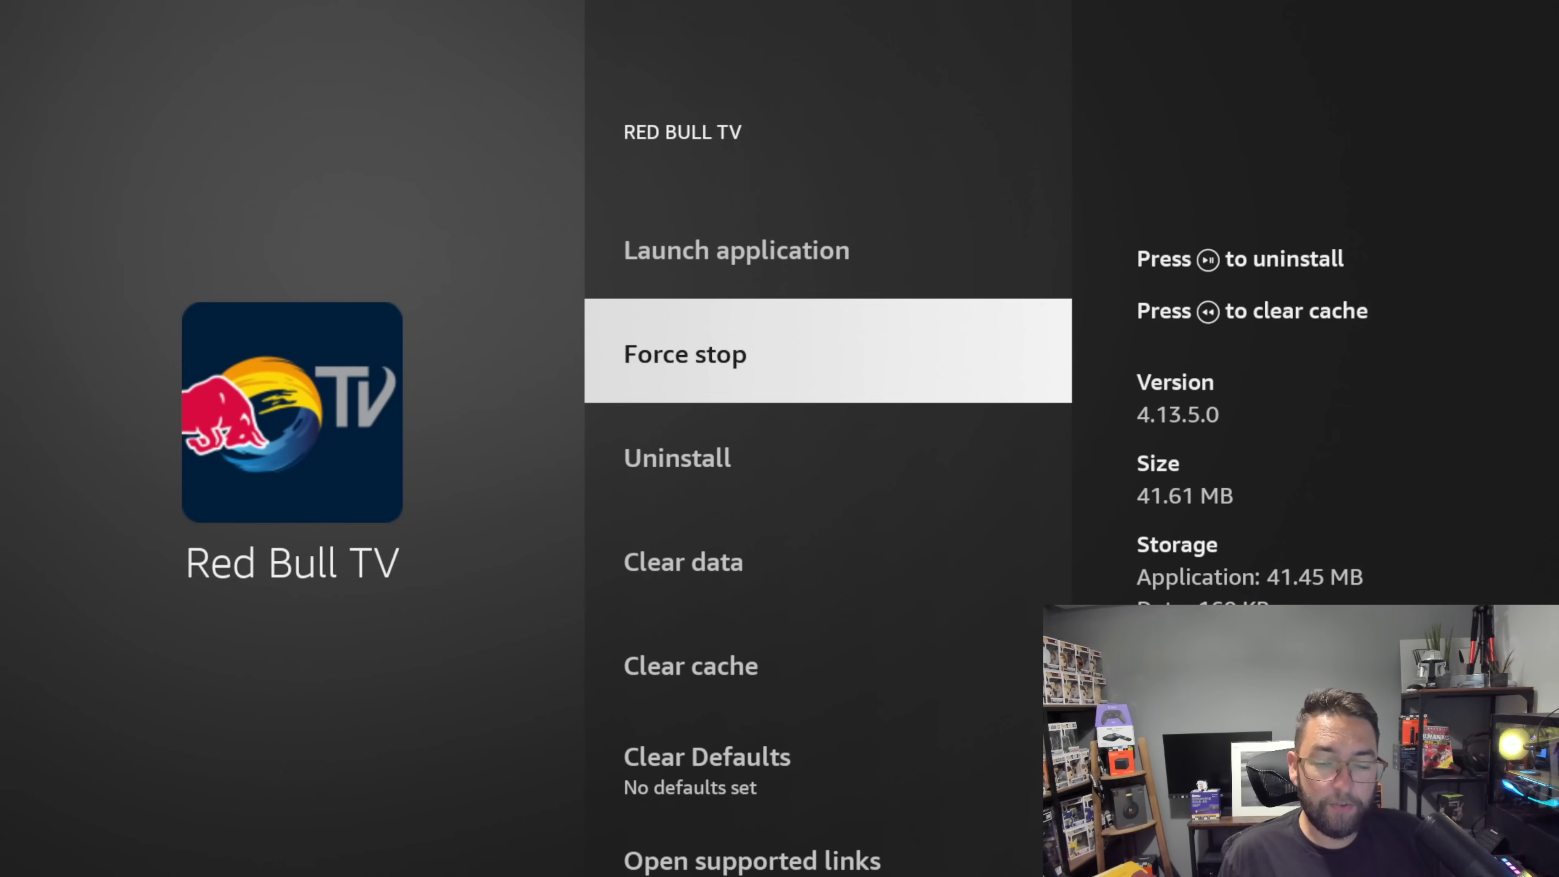
pyautogui.press('Down')
pyautogui.press('Down')
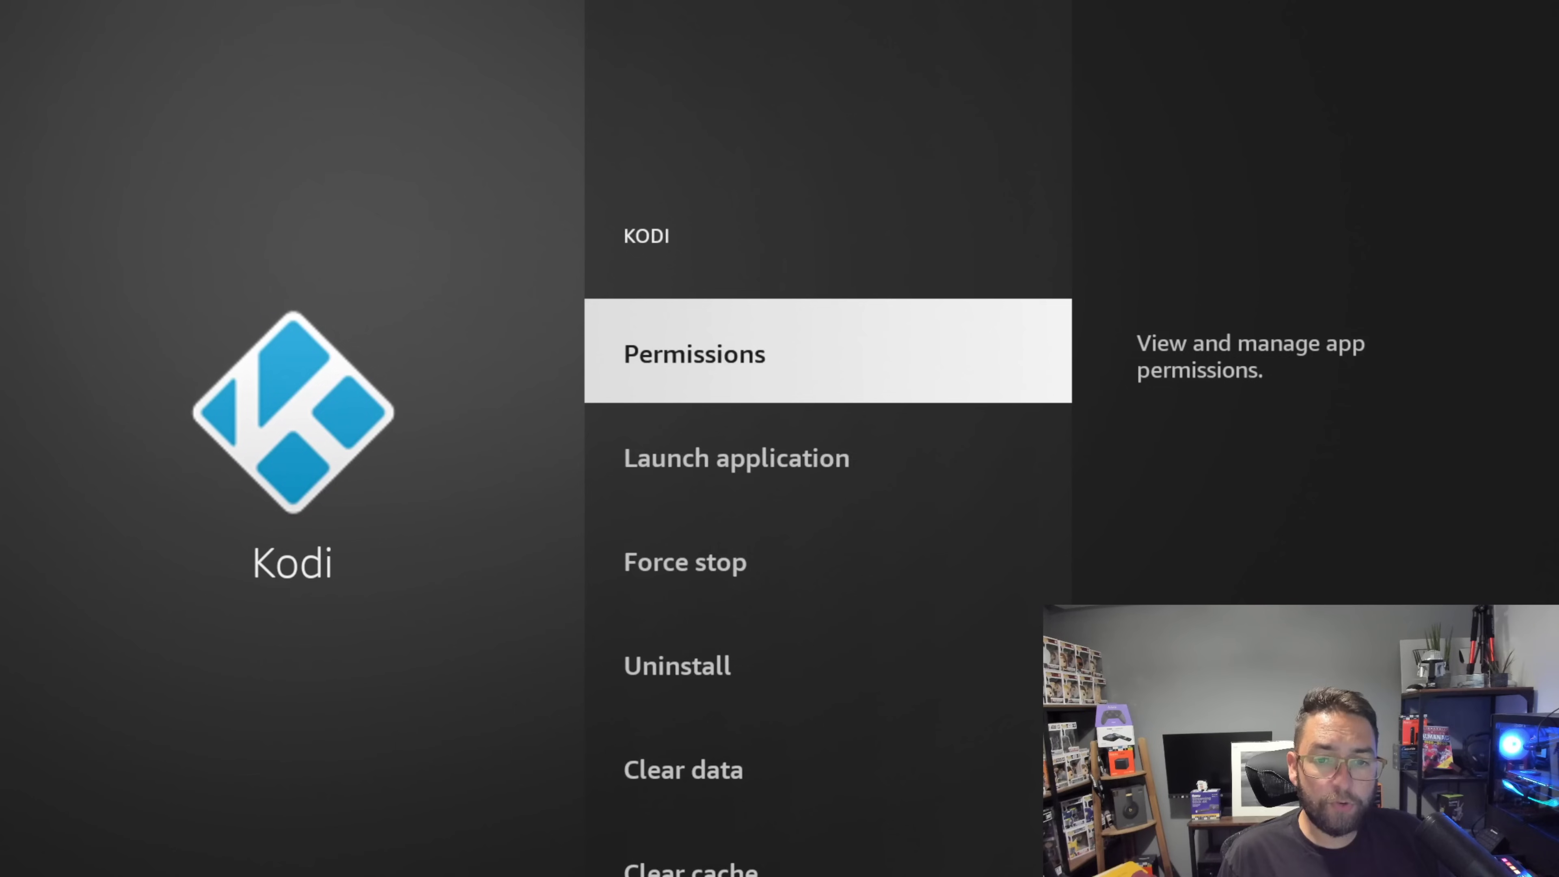
pyautogui.press('Down')
pyautogui.press('Down')
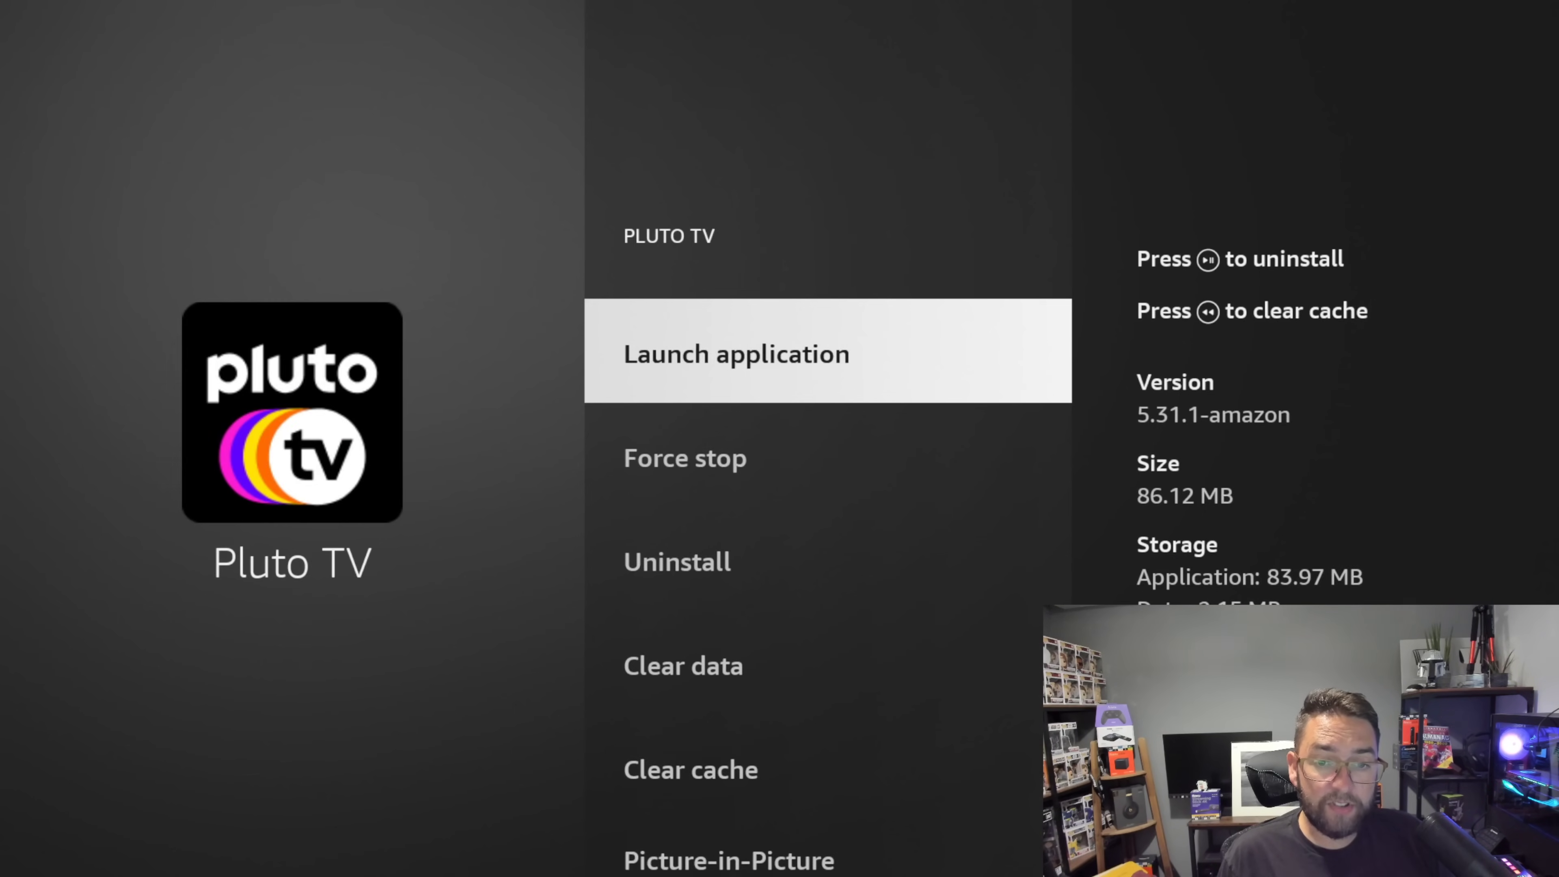
pyautogui.press('Down')
pyautogui.press('Down')
pyautogui.press('Up')
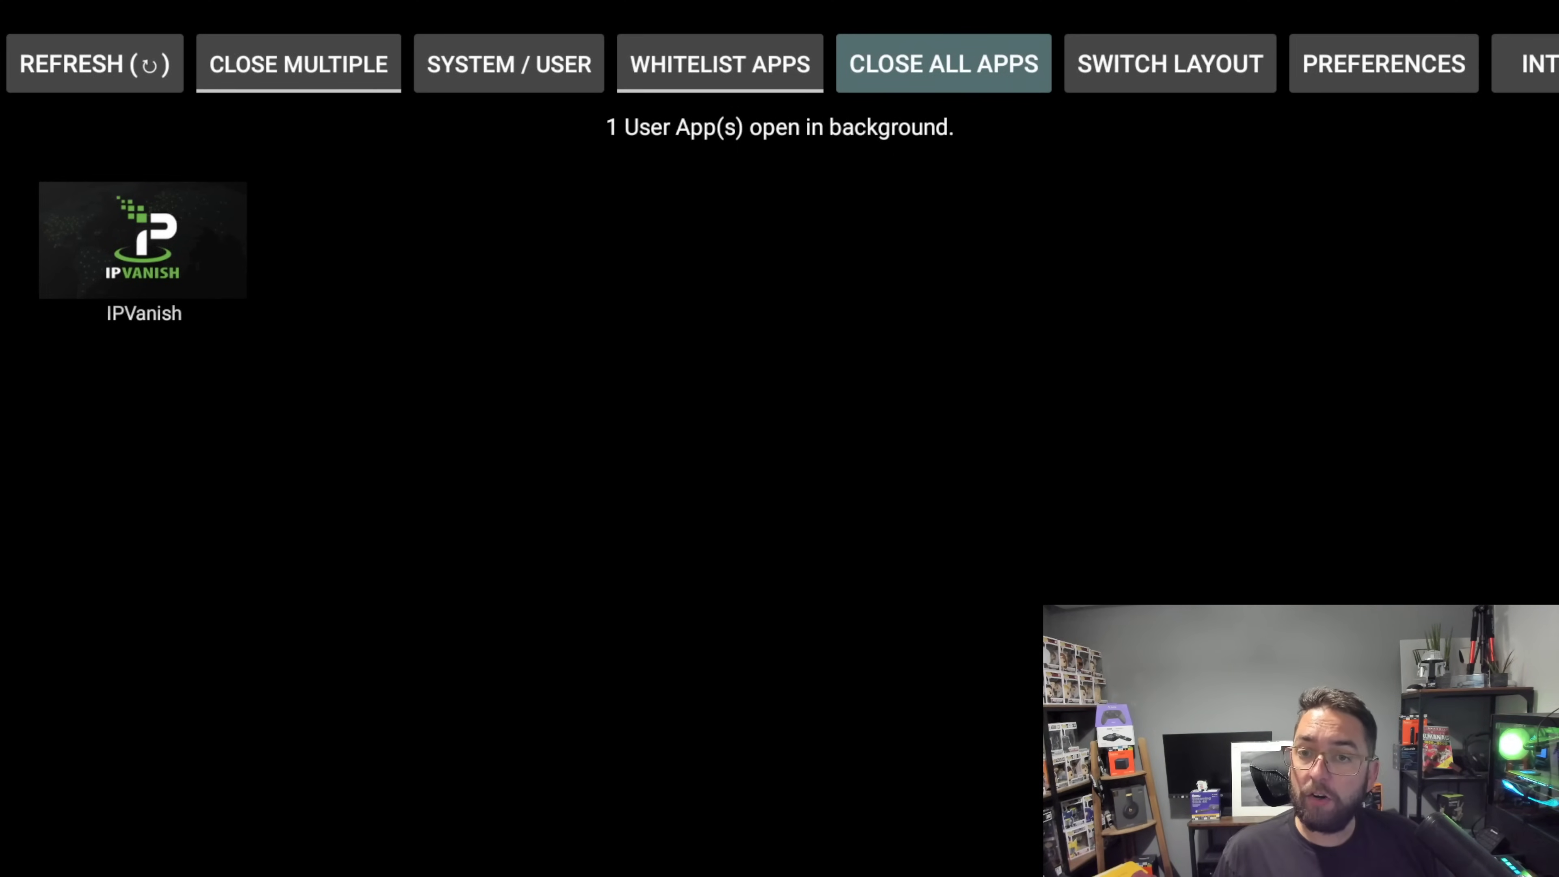
pyautogui.press('Home')
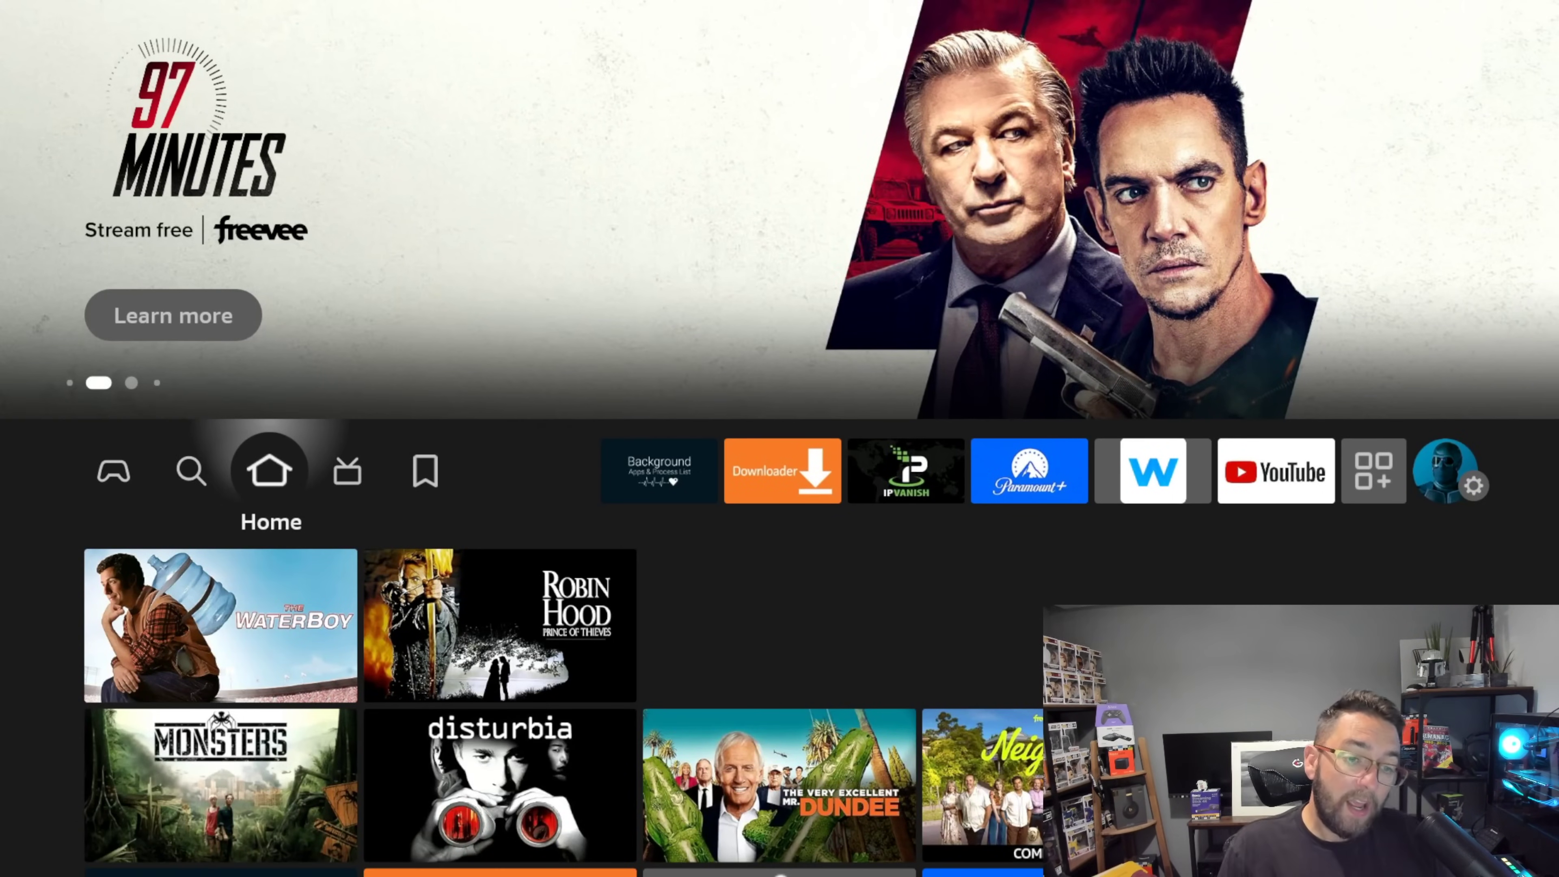
# Open the My Fire TV section of the device settings from the home screen
pyautogui.press('Right')
pyautogui.press('Right')
pyautogui.press('Right')
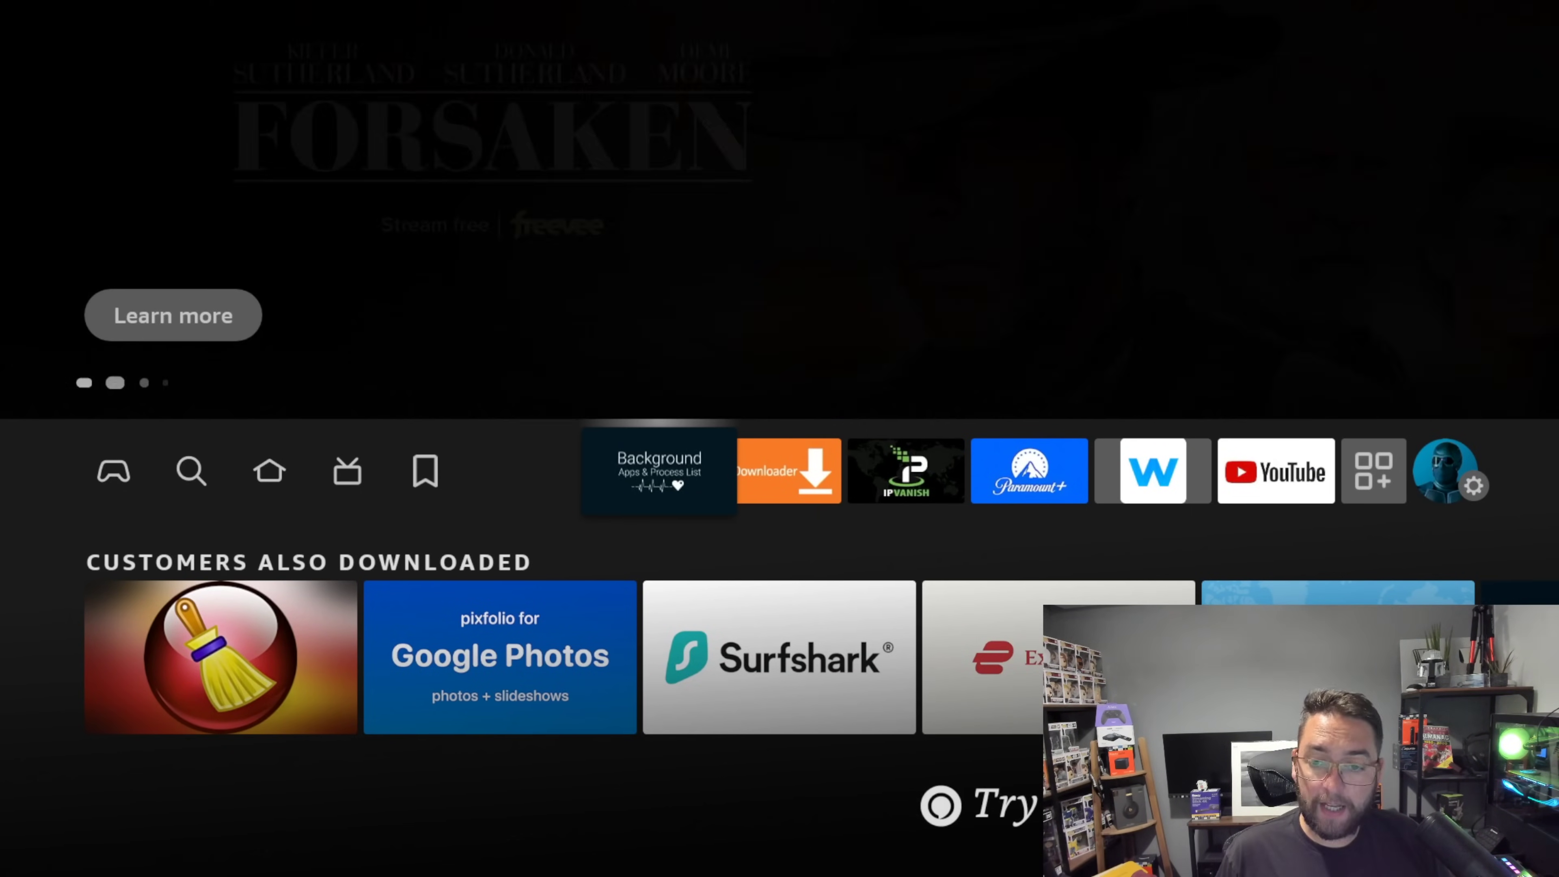
pyautogui.press('Right')
pyautogui.press('Right')
pyautogui.press('Right')
pyautogui.press('Right')
pyautogui.press('Right')
pyautogui.press('Right')
pyautogui.press('Right')
pyautogui.press('Down')
pyautogui.press('Down')
pyautogui.press('Down')
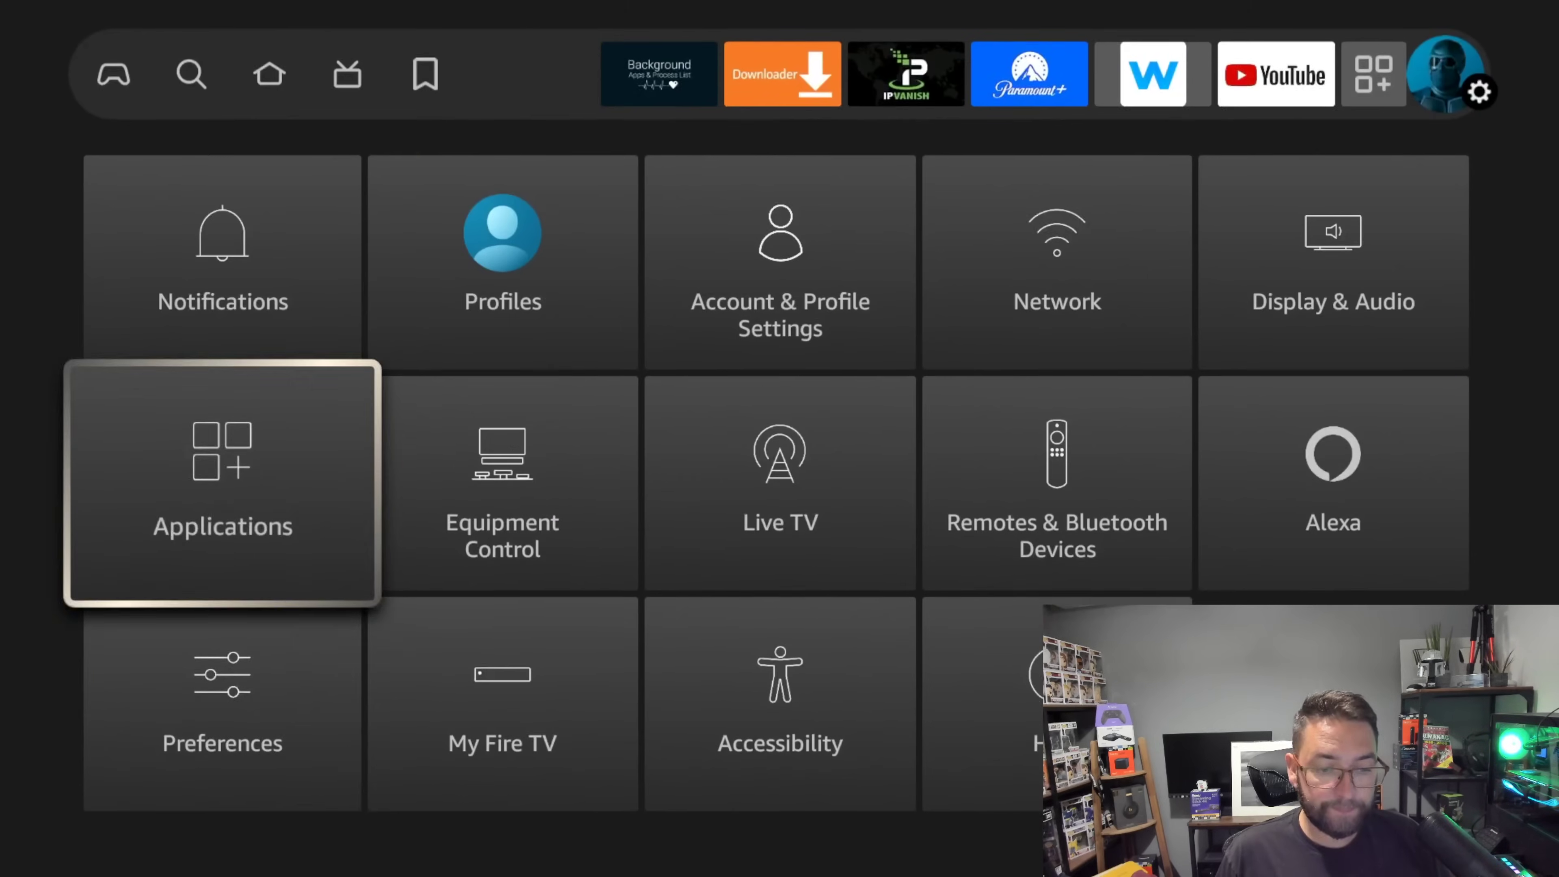
pyautogui.press('Right')
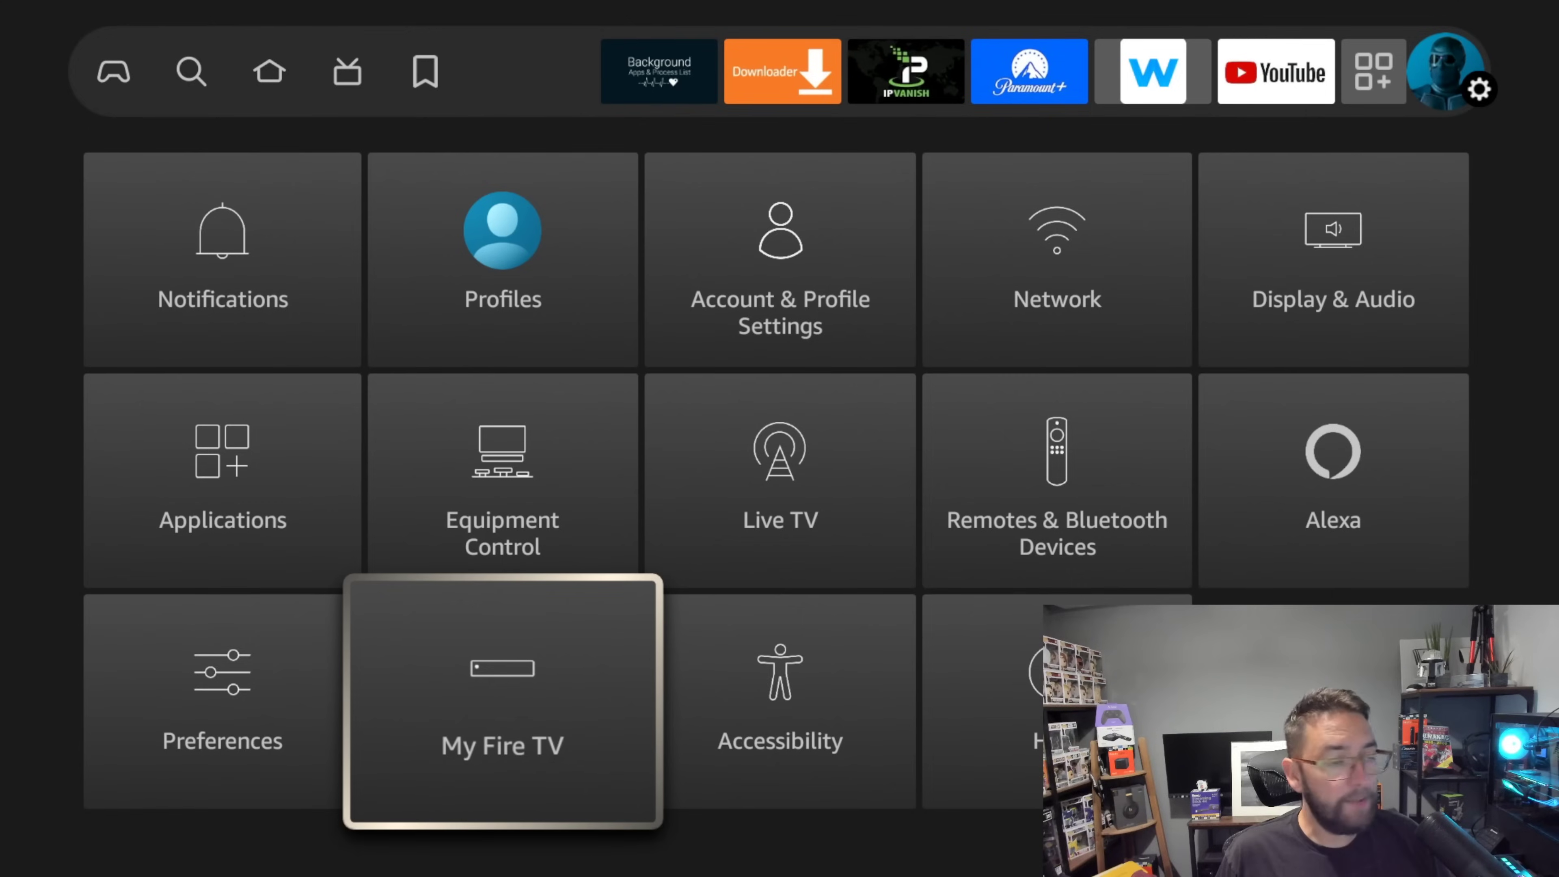
pyautogui.press('Return')
# Go to the Restart option for the Fire TV Stick 4K Max
pyautogui.press('Down')
pyautogui.press('Down')
pyautogui.press('Down')
pyautogui.press('Down')
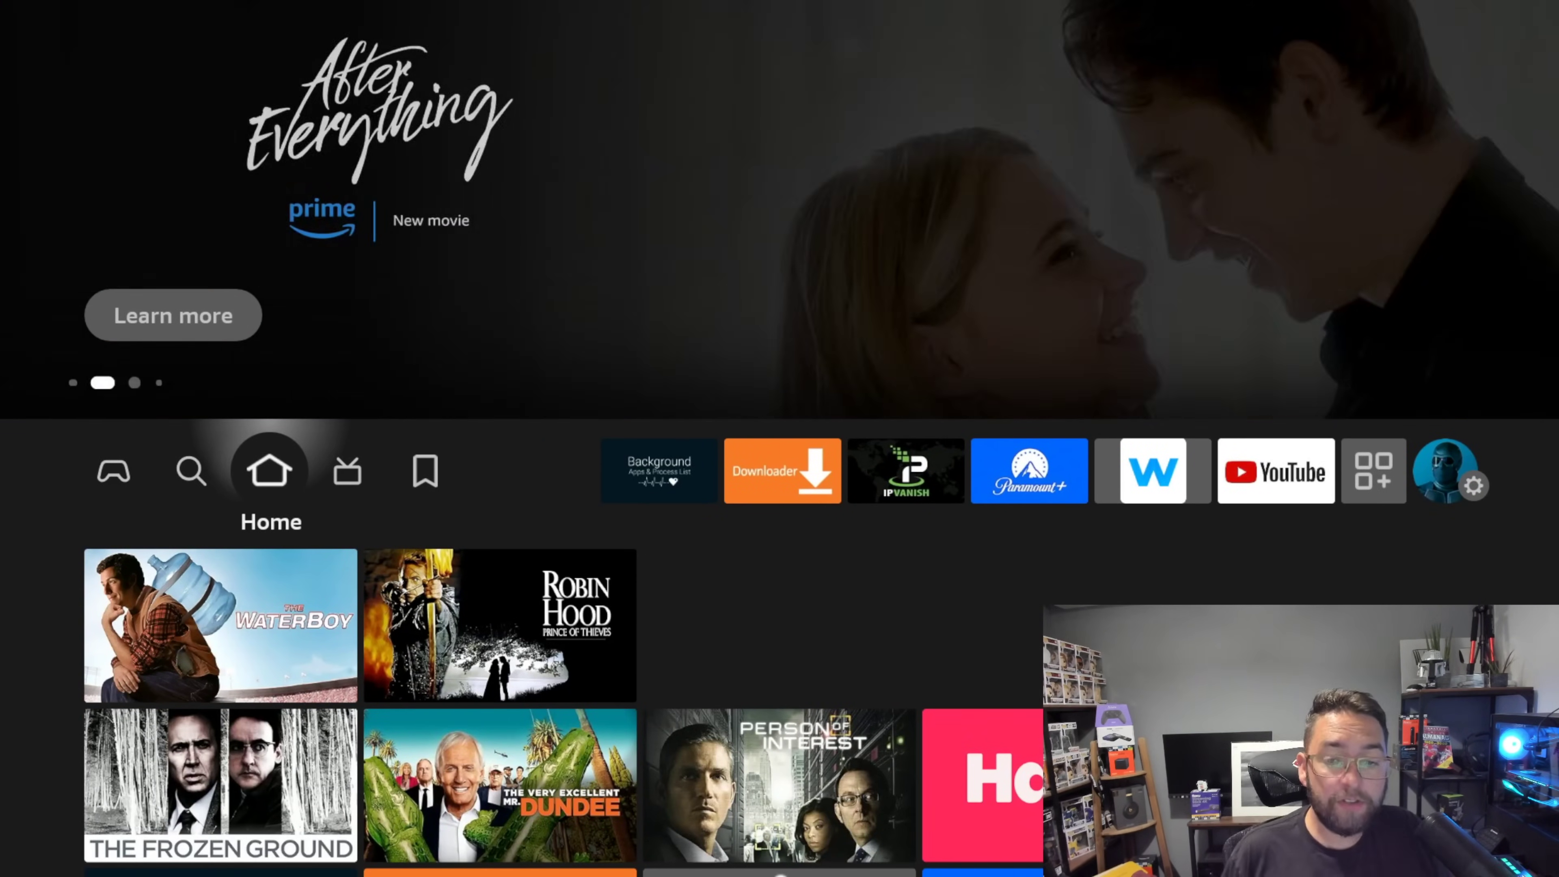
# Open the My Fire TV settings again from the home screen
pyautogui.press('Right')
pyautogui.press('Right')
pyautogui.press('Right')
pyautogui.press('Right')
pyautogui.press('Right')
pyautogui.press('Right')
pyautogui.press('Right')
pyautogui.press('Right')
pyautogui.press('Right')
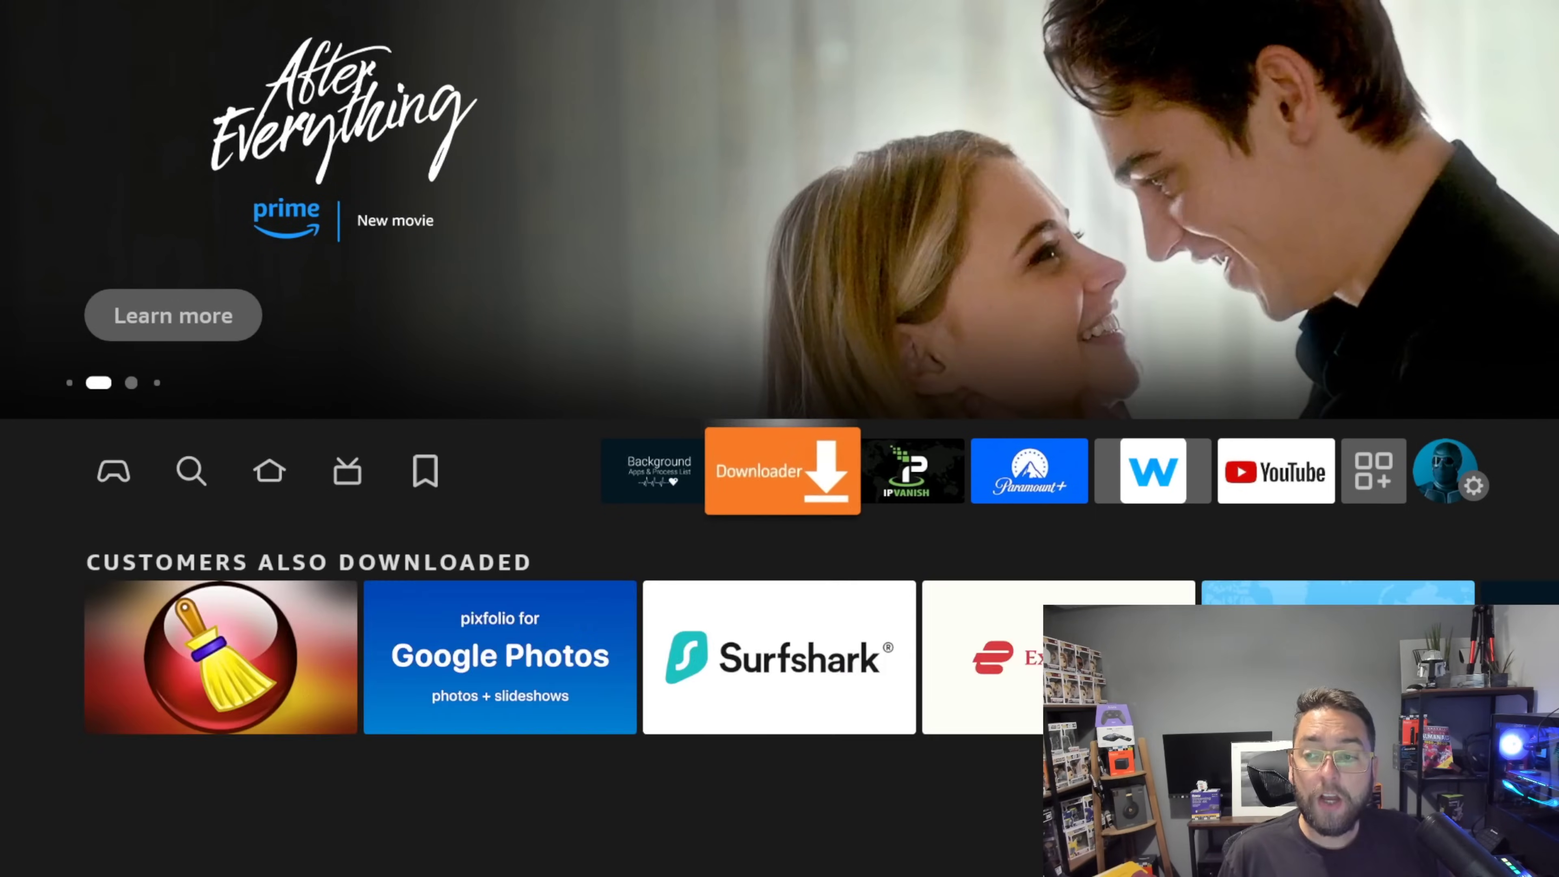
pyautogui.press('Right')
pyautogui.press('Down')
pyautogui.press('Down')
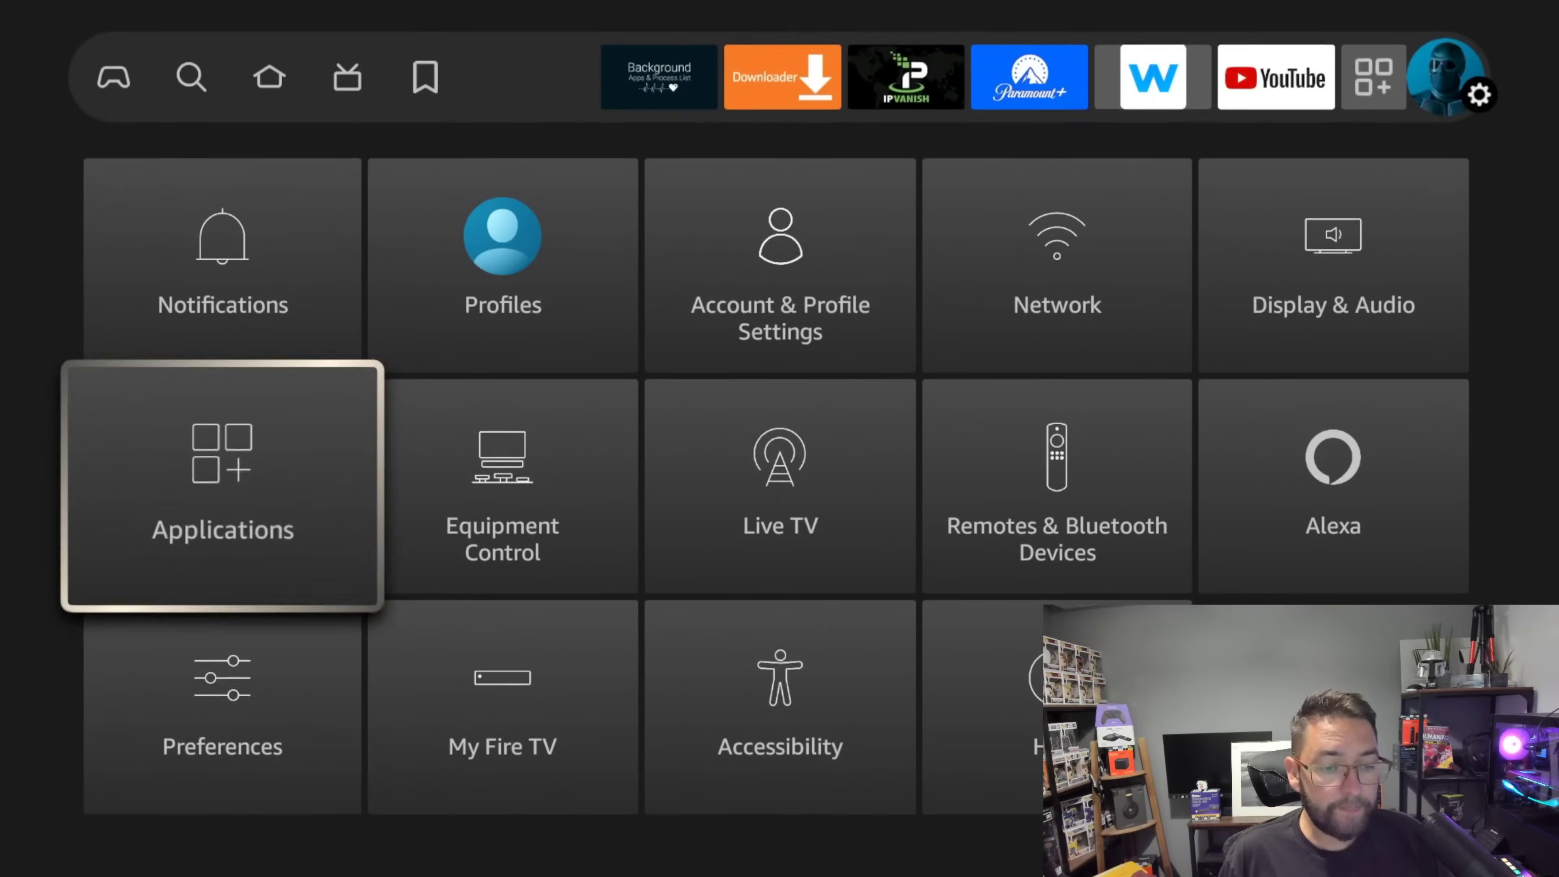
pyautogui.press('Down')
pyautogui.press('Right')
pyautogui.press('Return')
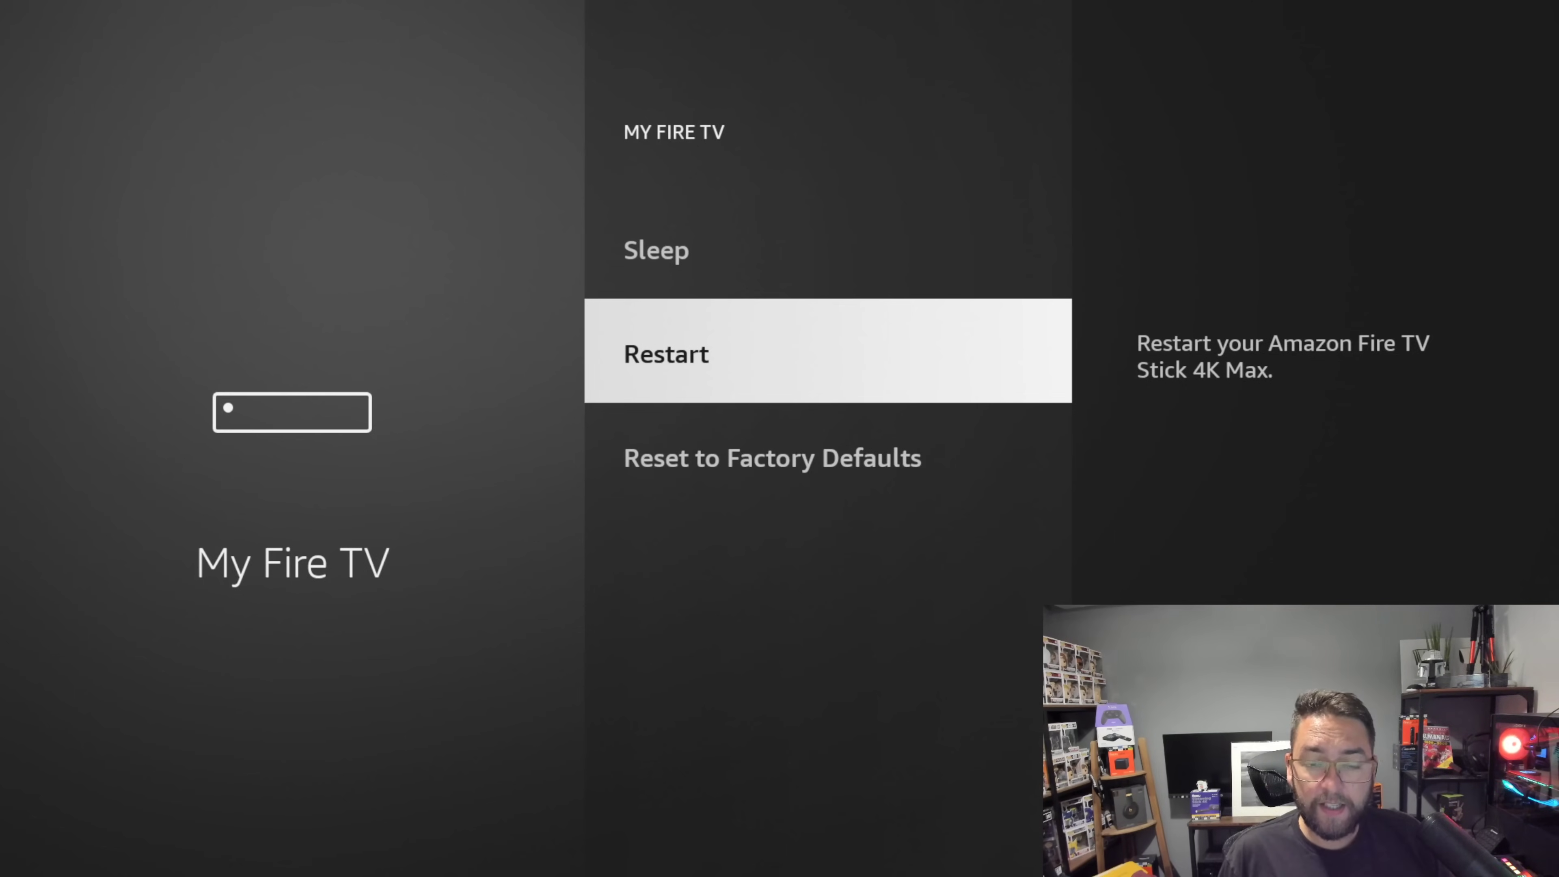
# Open the About page of My Fire TV to view the device information
pyautogui.press('Up')
pyautogui.press('Up')
pyautogui.press('Up')
pyautogui.press('Up')
pyautogui.press('Return')
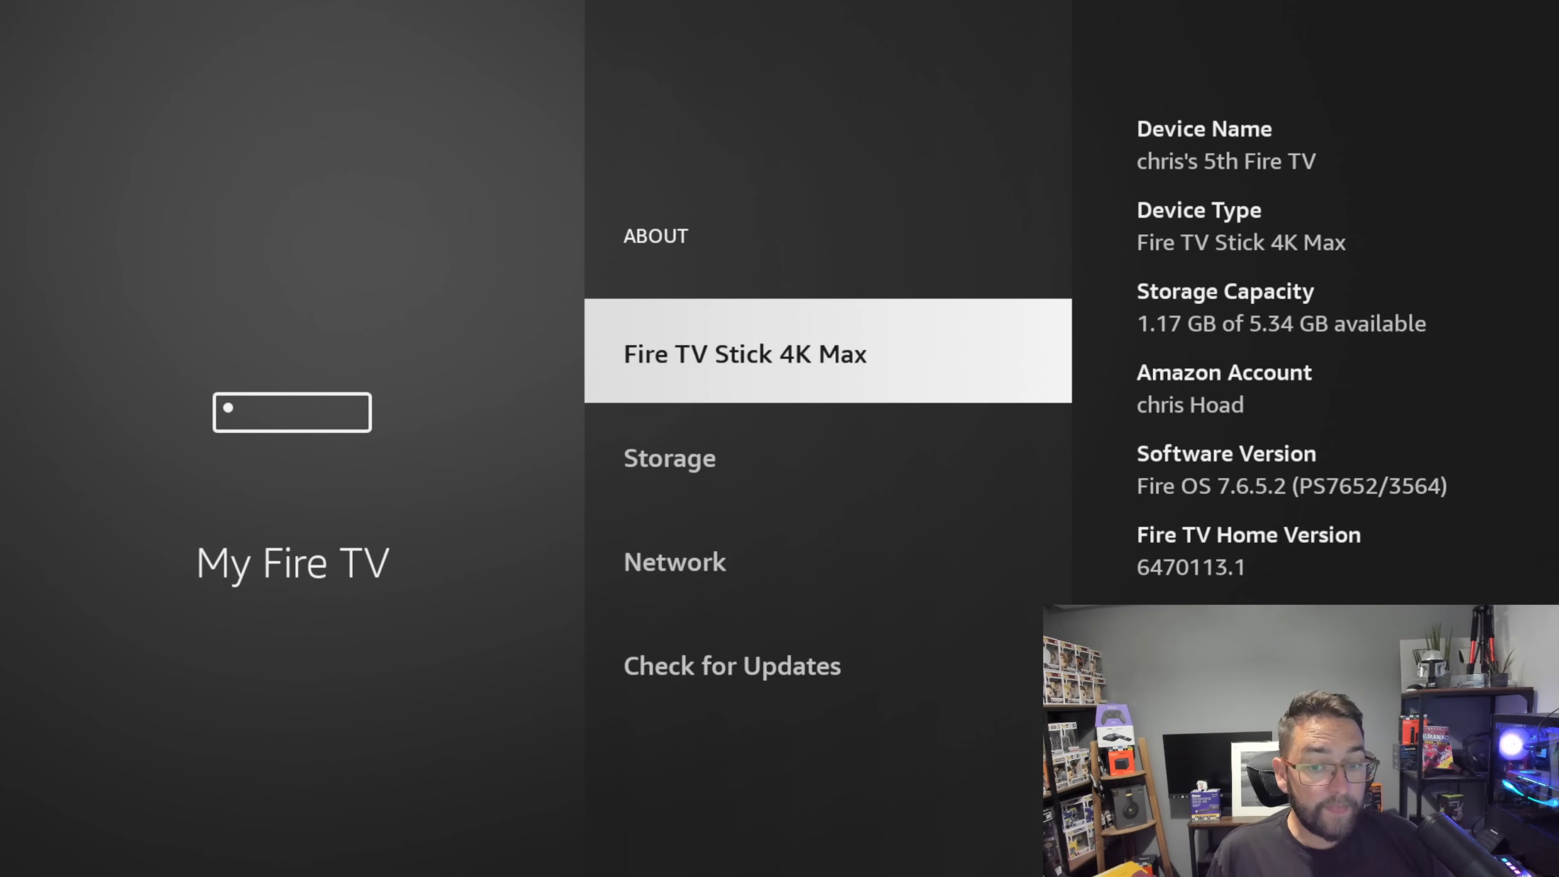
# Check for system updates for the Fire TV Stick 4K Max
pyautogui.press('Down')
pyautogui.press('Down')
pyautogui.press('Down')
pyautogui.press('Return')
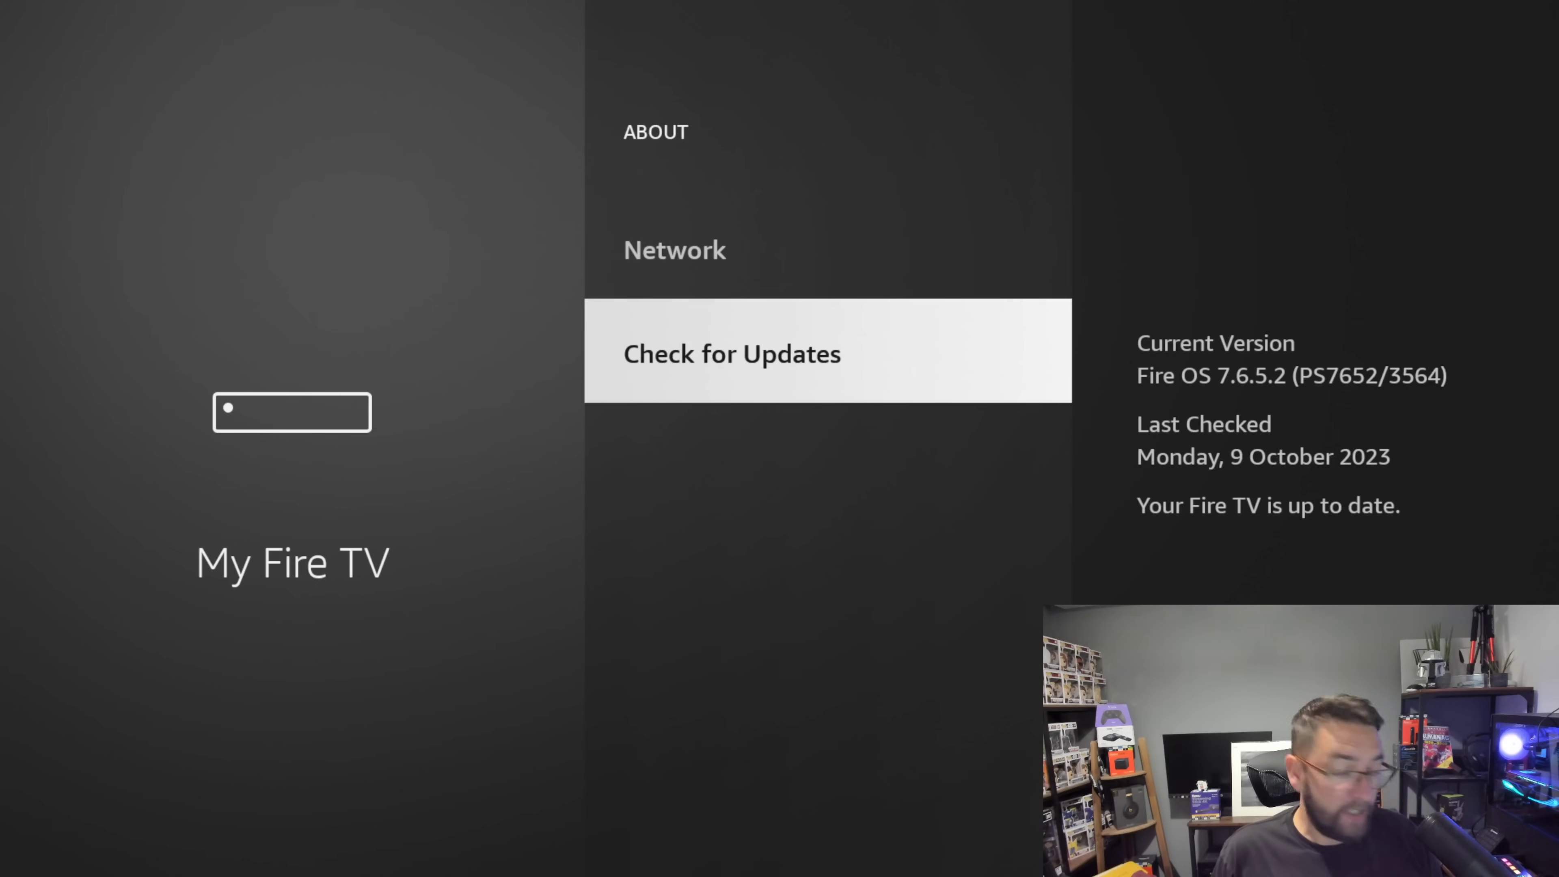
pyautogui.press('Return')
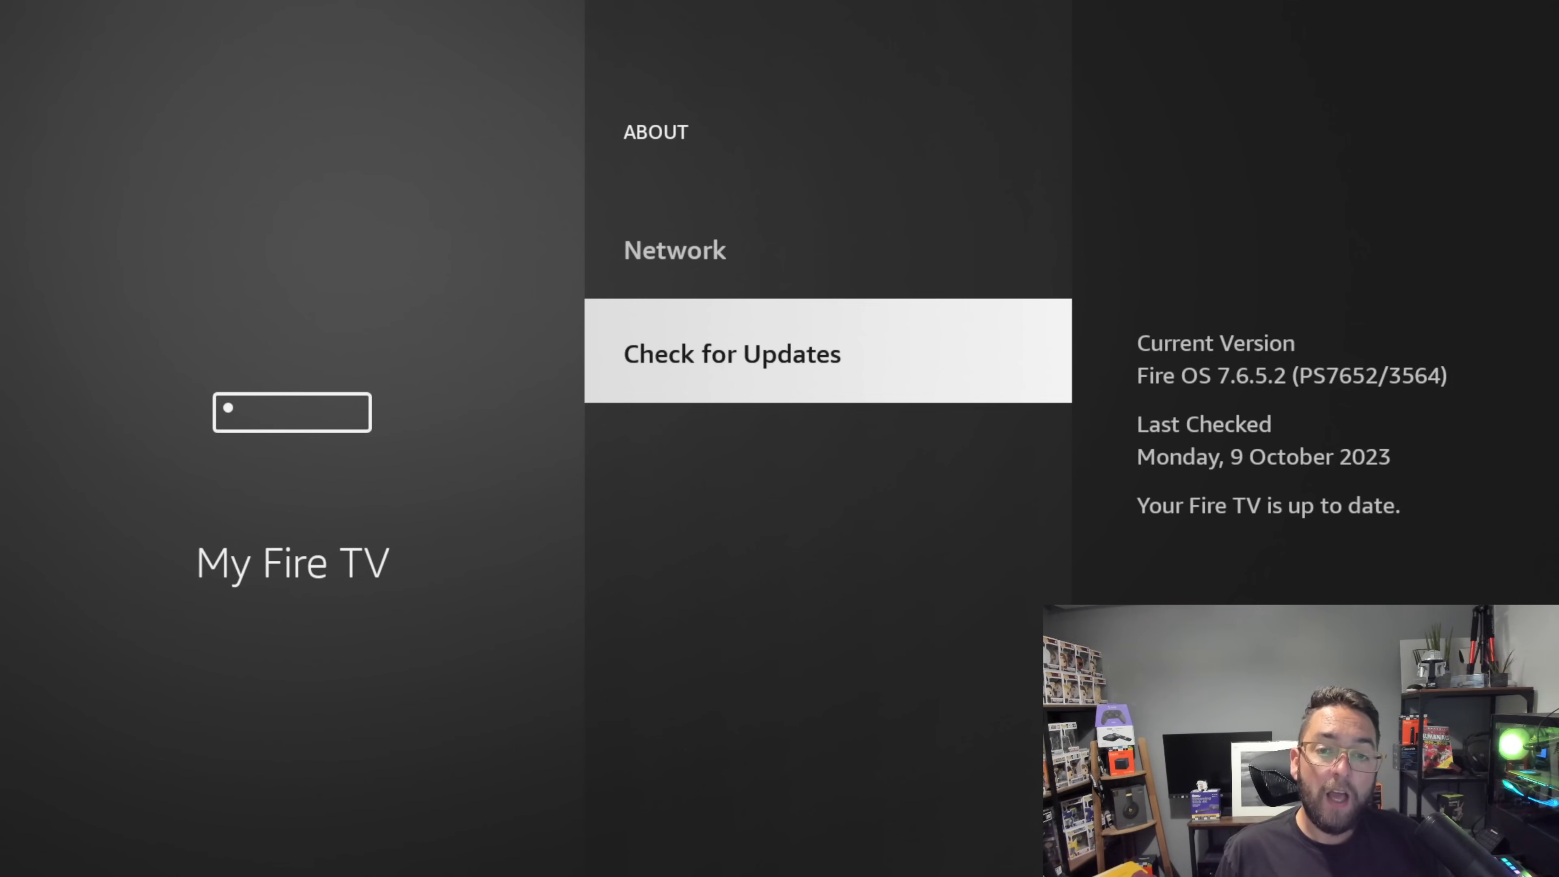
# Return to the home screen and reopen the main My Fire TV settings, leaving the About page
pyautogui.press('Home')
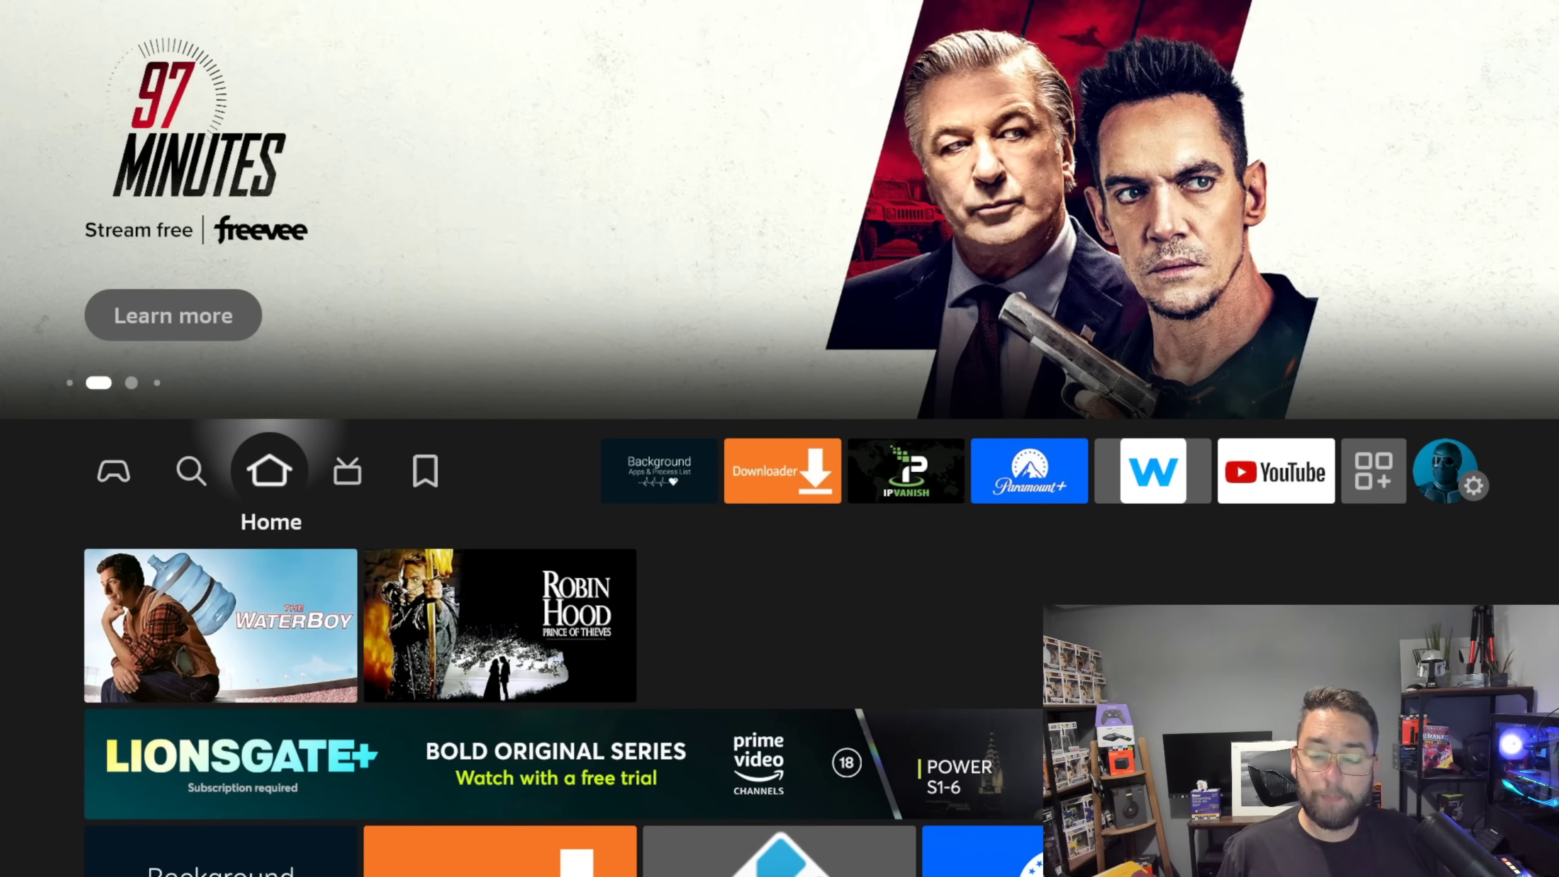
pyautogui.press('Right')
pyautogui.press('Right')
pyautogui.press('Right')
pyautogui.press('Right')
pyautogui.press('Right')
pyautogui.press('Right')
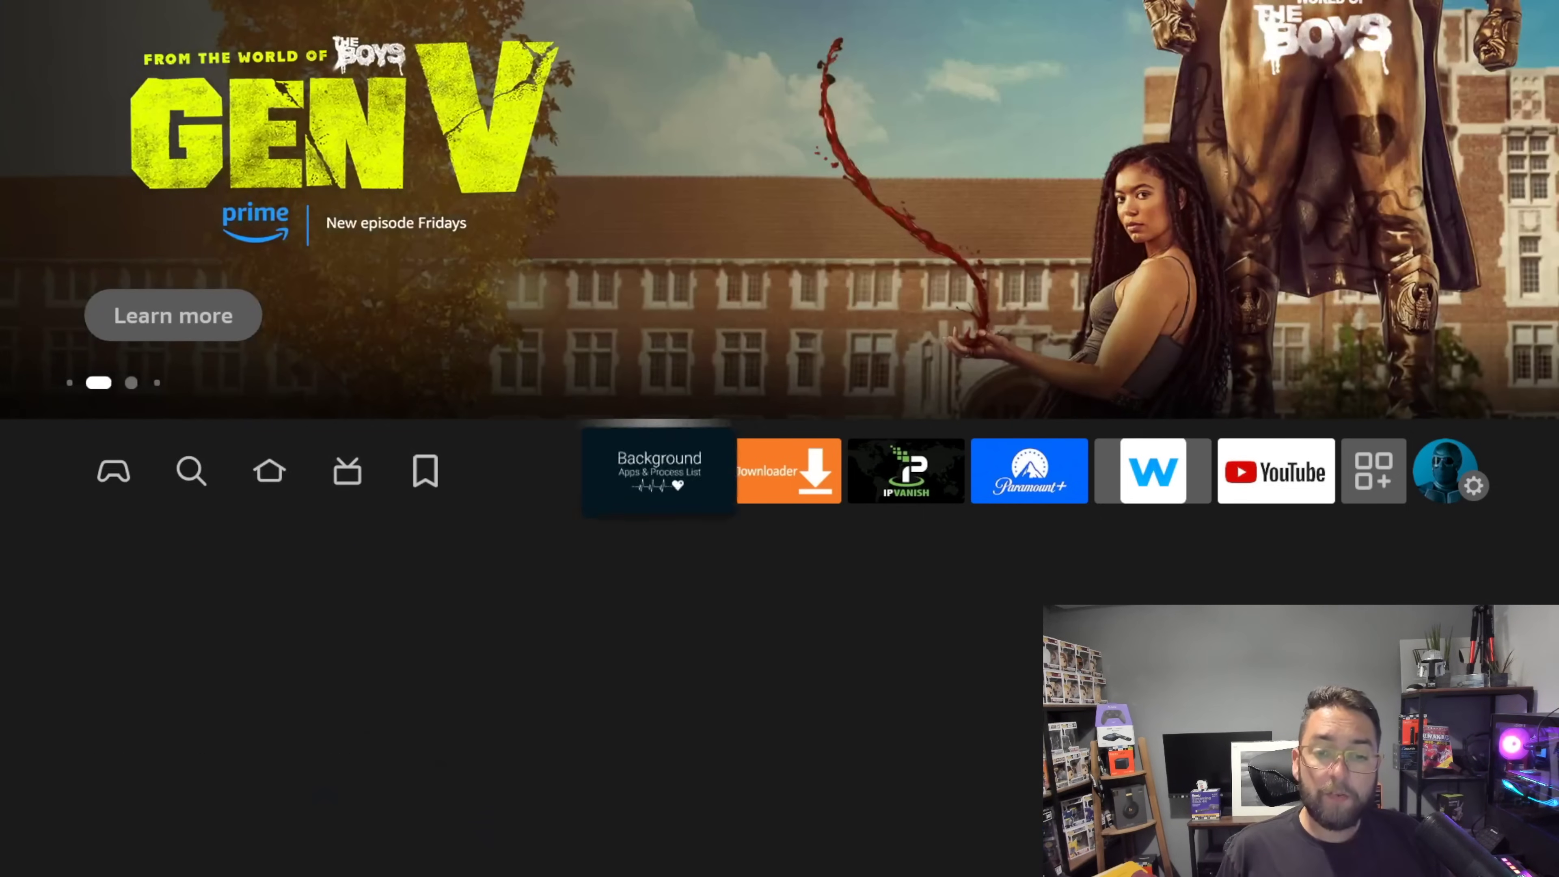
pyautogui.press('Right')
pyautogui.press('Right')
pyautogui.press('Right')
pyautogui.press('Right')
pyautogui.press('Down')
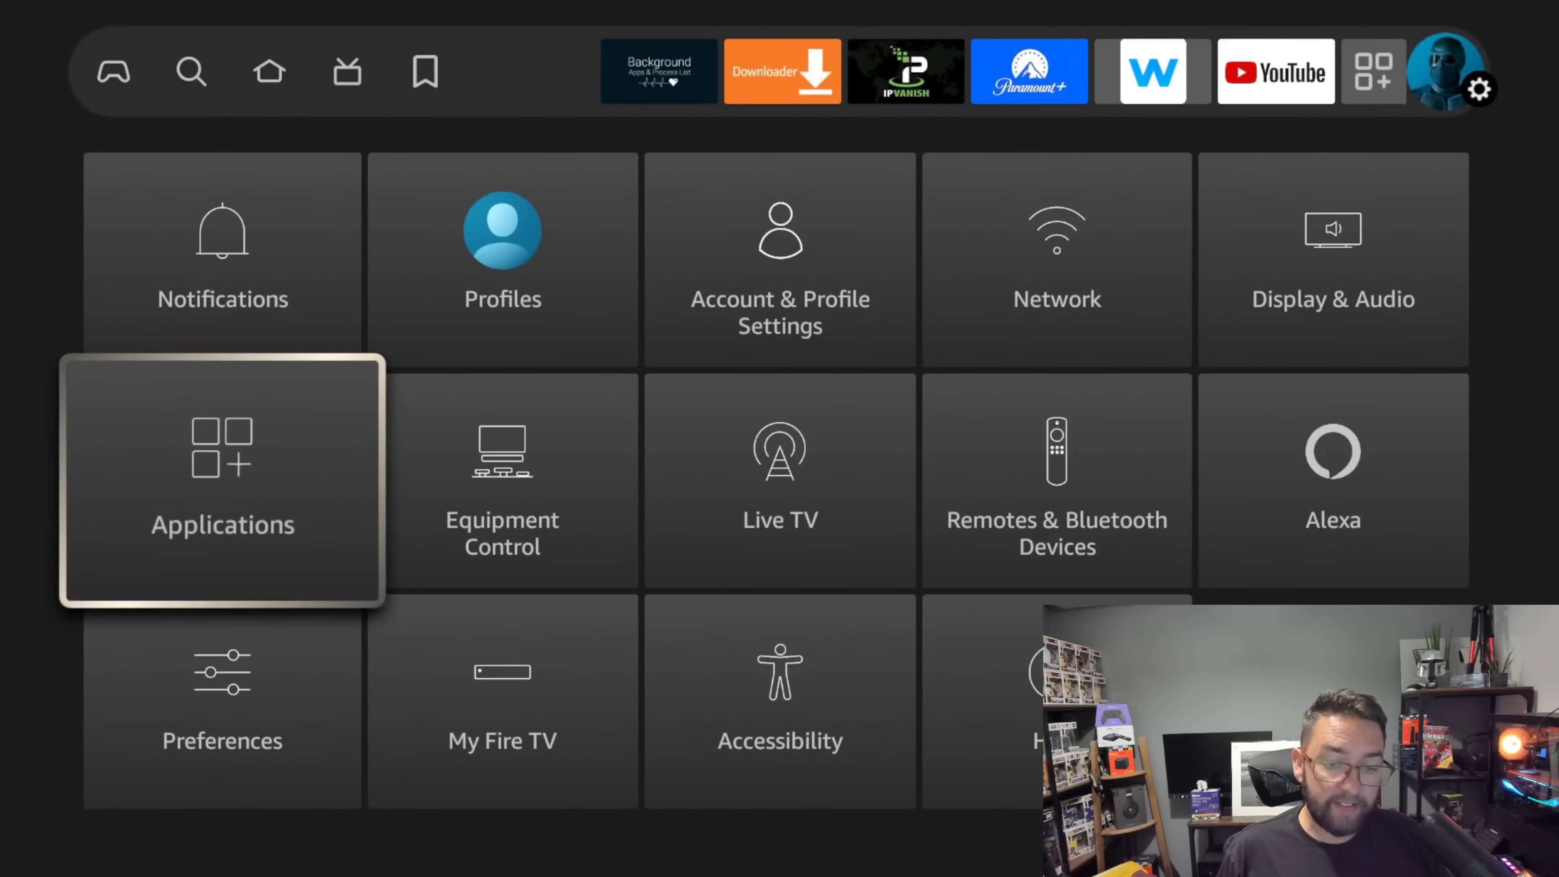
pyautogui.press('Down')
pyautogui.press('Right')
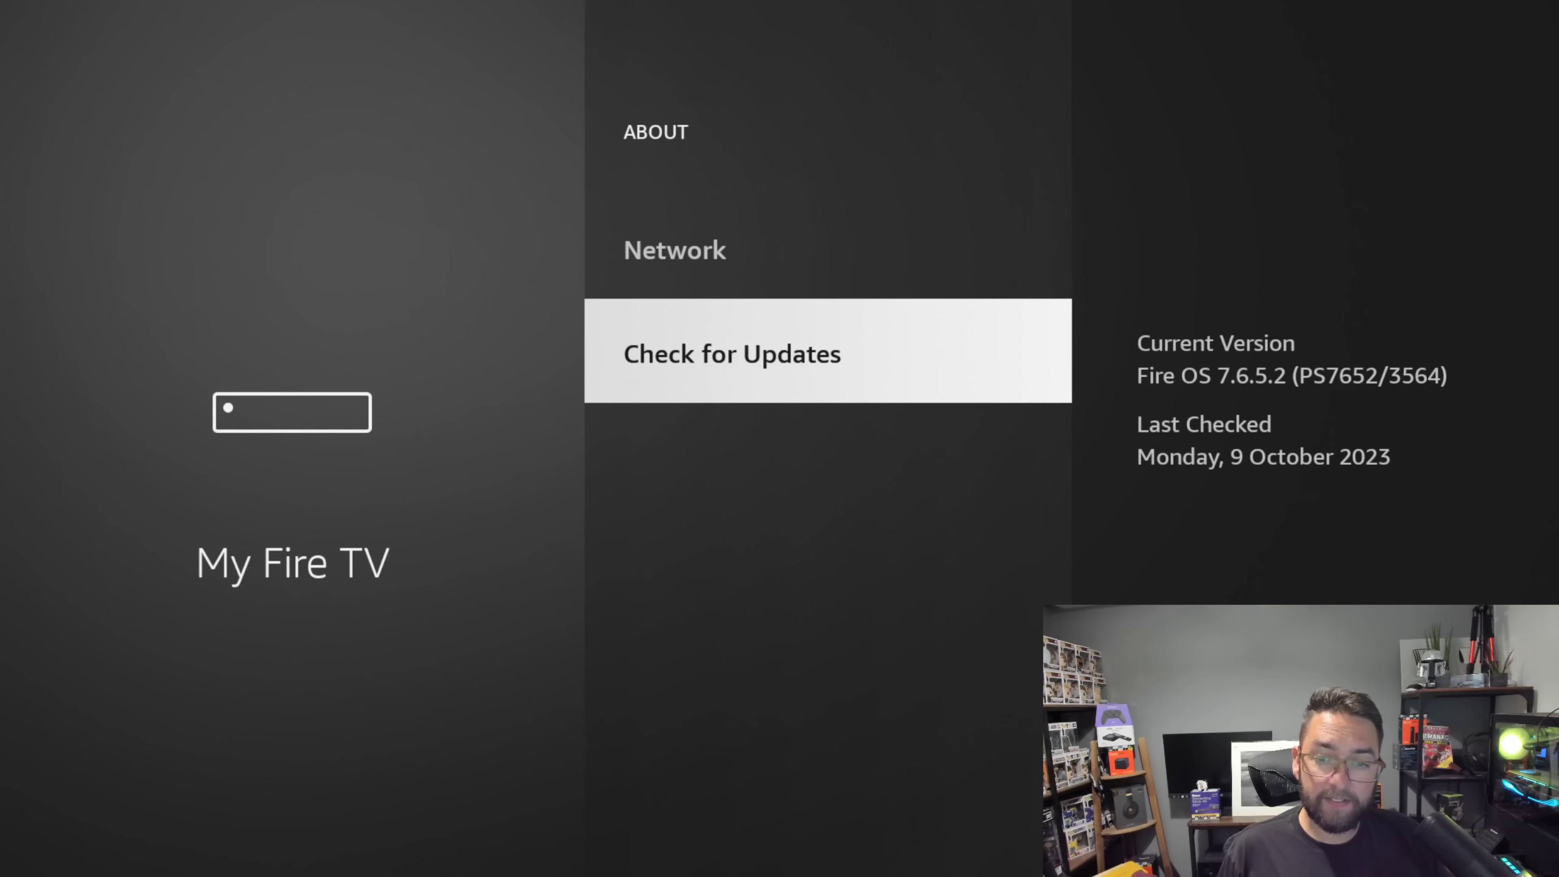
pyautogui.press('Escape')
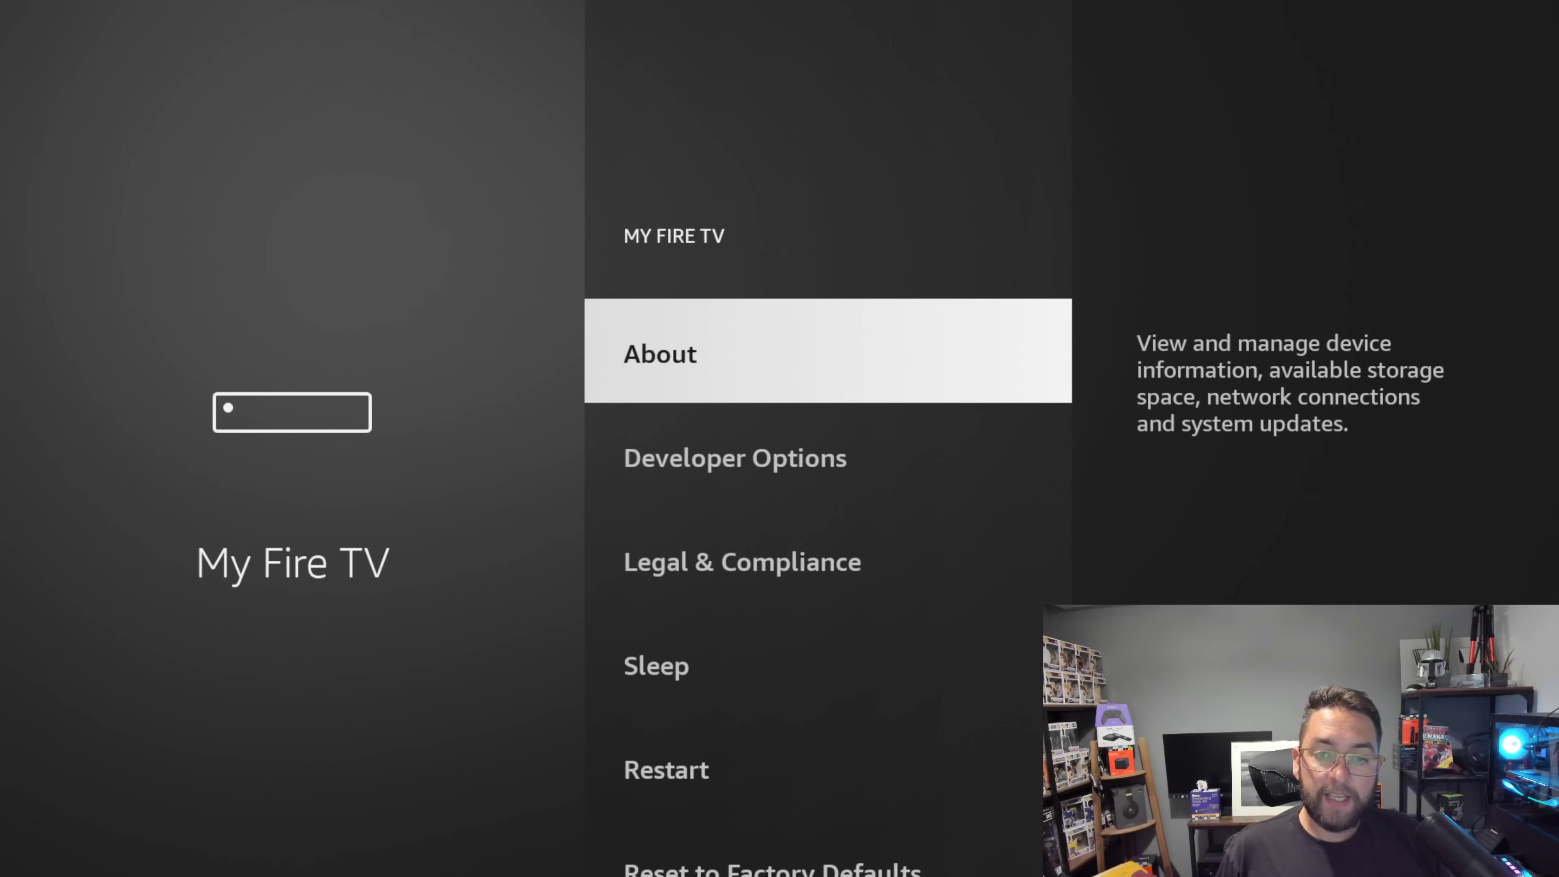
# Locate the Reset to Factory Defaults option in My Fire TV without running it, and return to the home screen
pyautogui.press('Down')
pyautogui.press('Down')
pyautogui.press('Down')
pyautogui.press('Down')
pyautogui.press('Down')
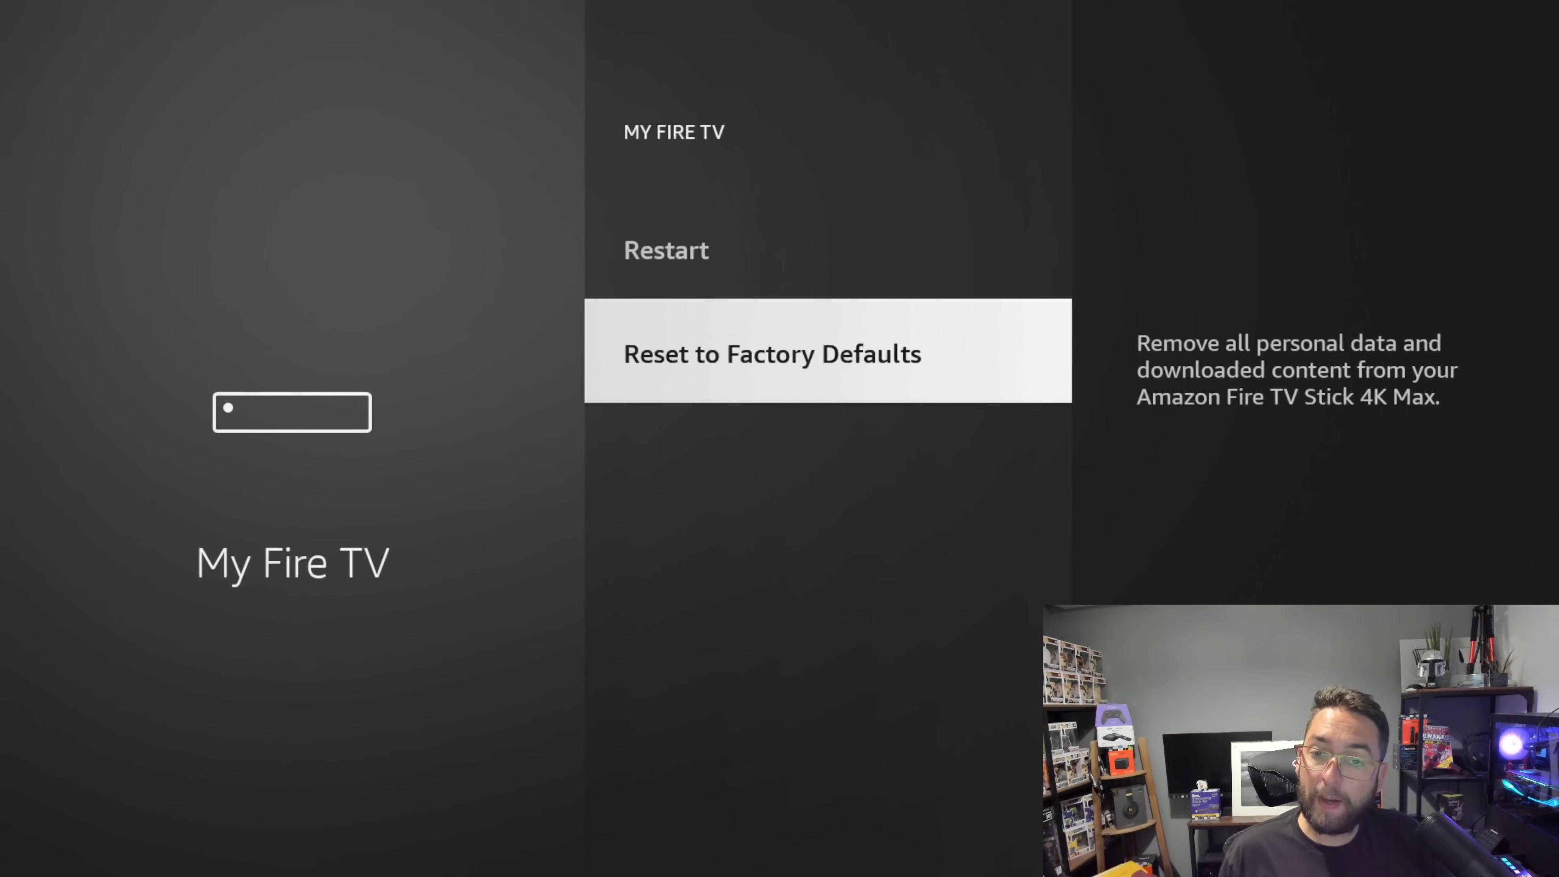
pyautogui.press('Home')
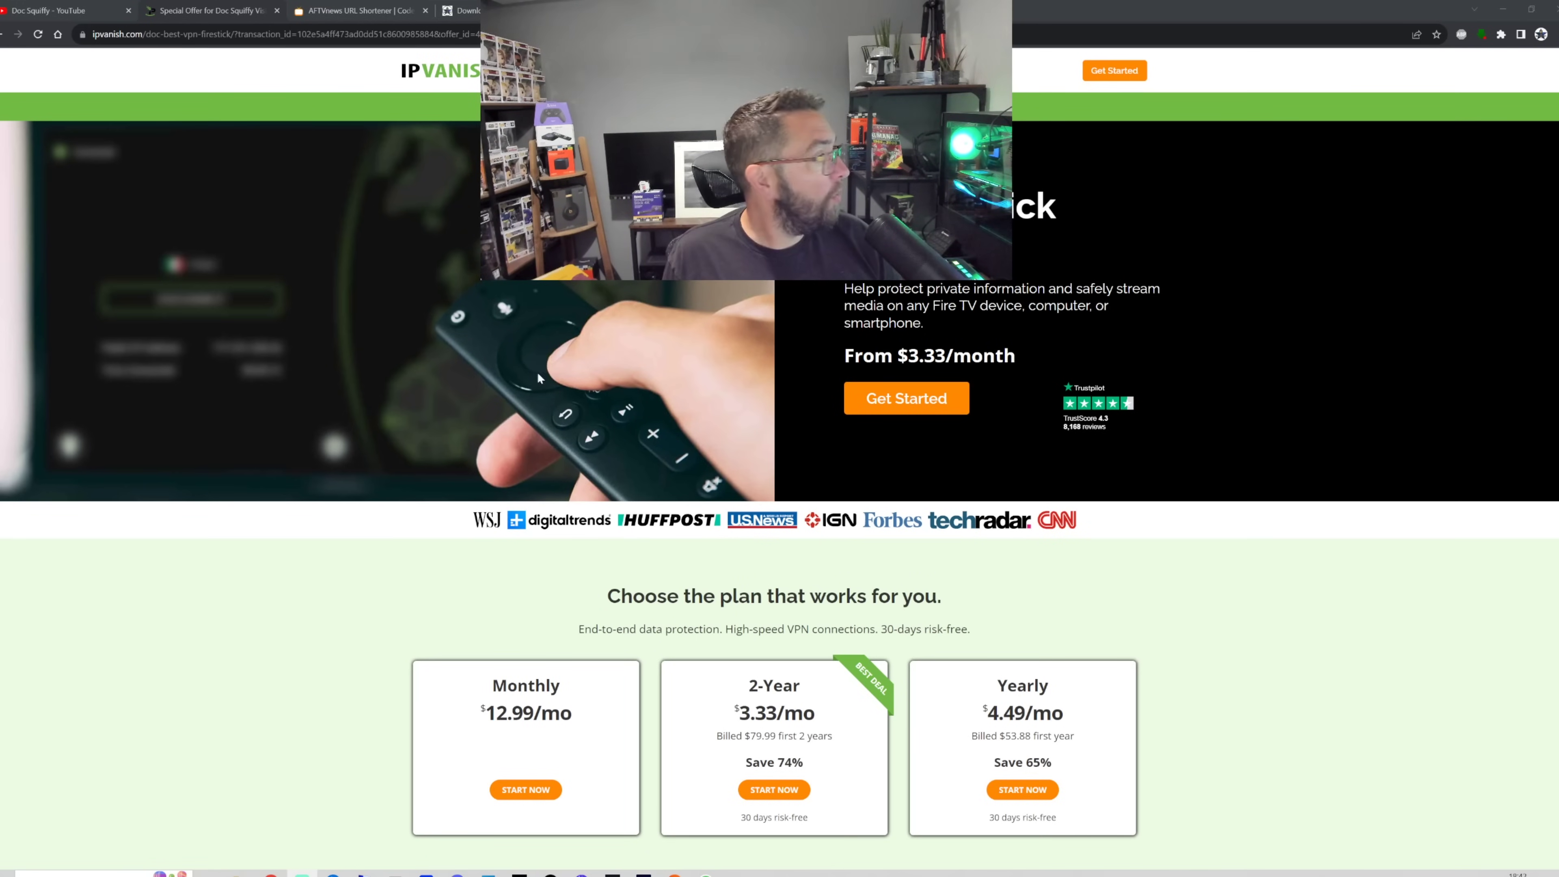
# Look through the IPVanish Fire TV Stick offer page from the plans through the feature sections and back
pyautogui.scroll(-8, 539, 378)
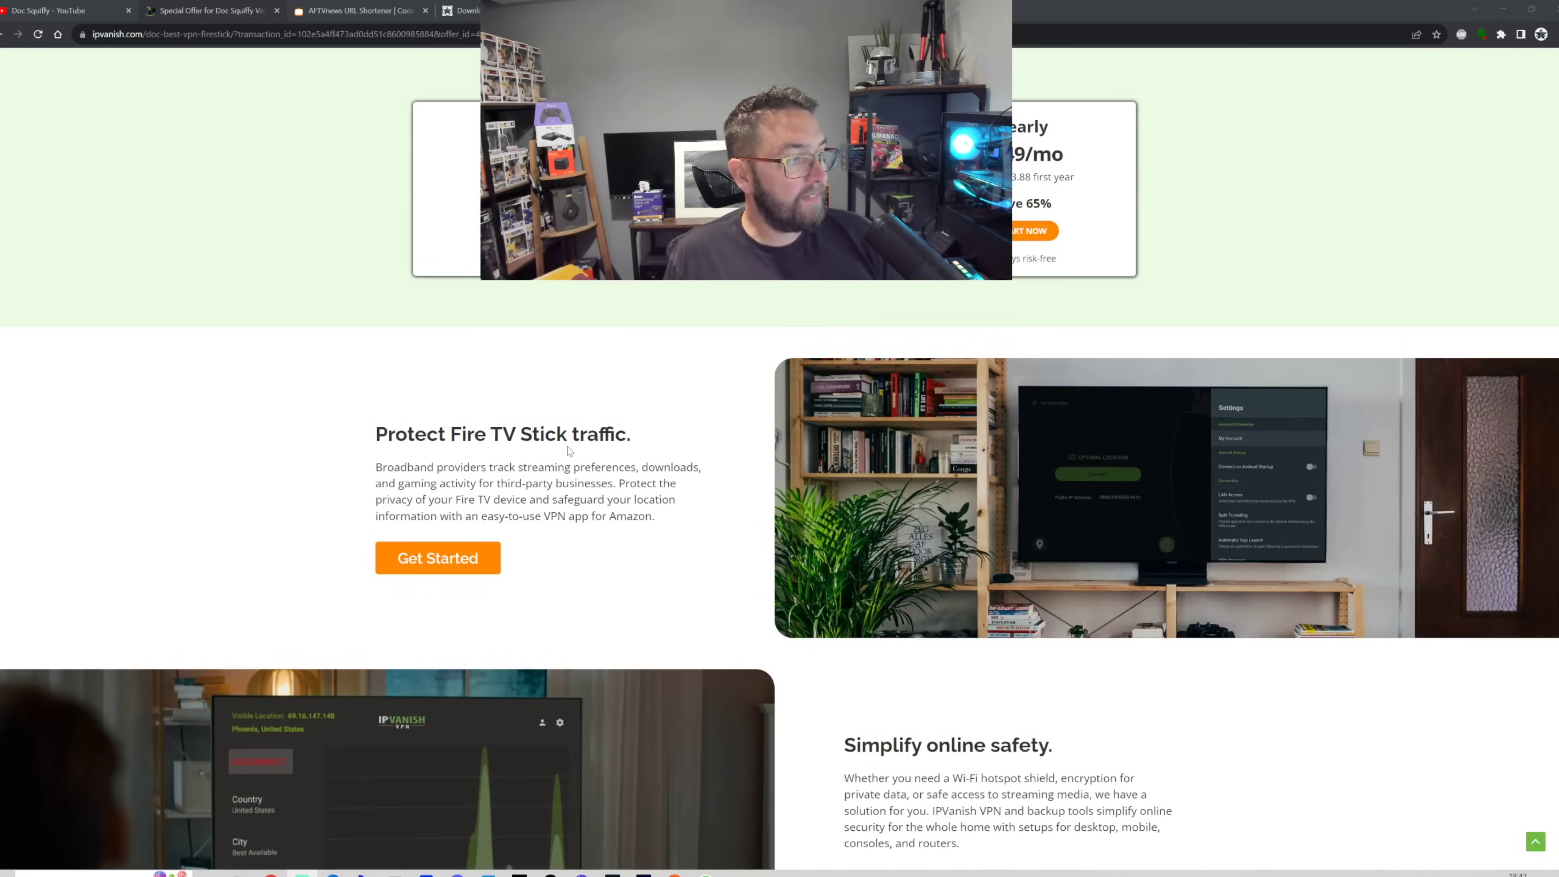
pyautogui.scroll(-6, 569, 450)
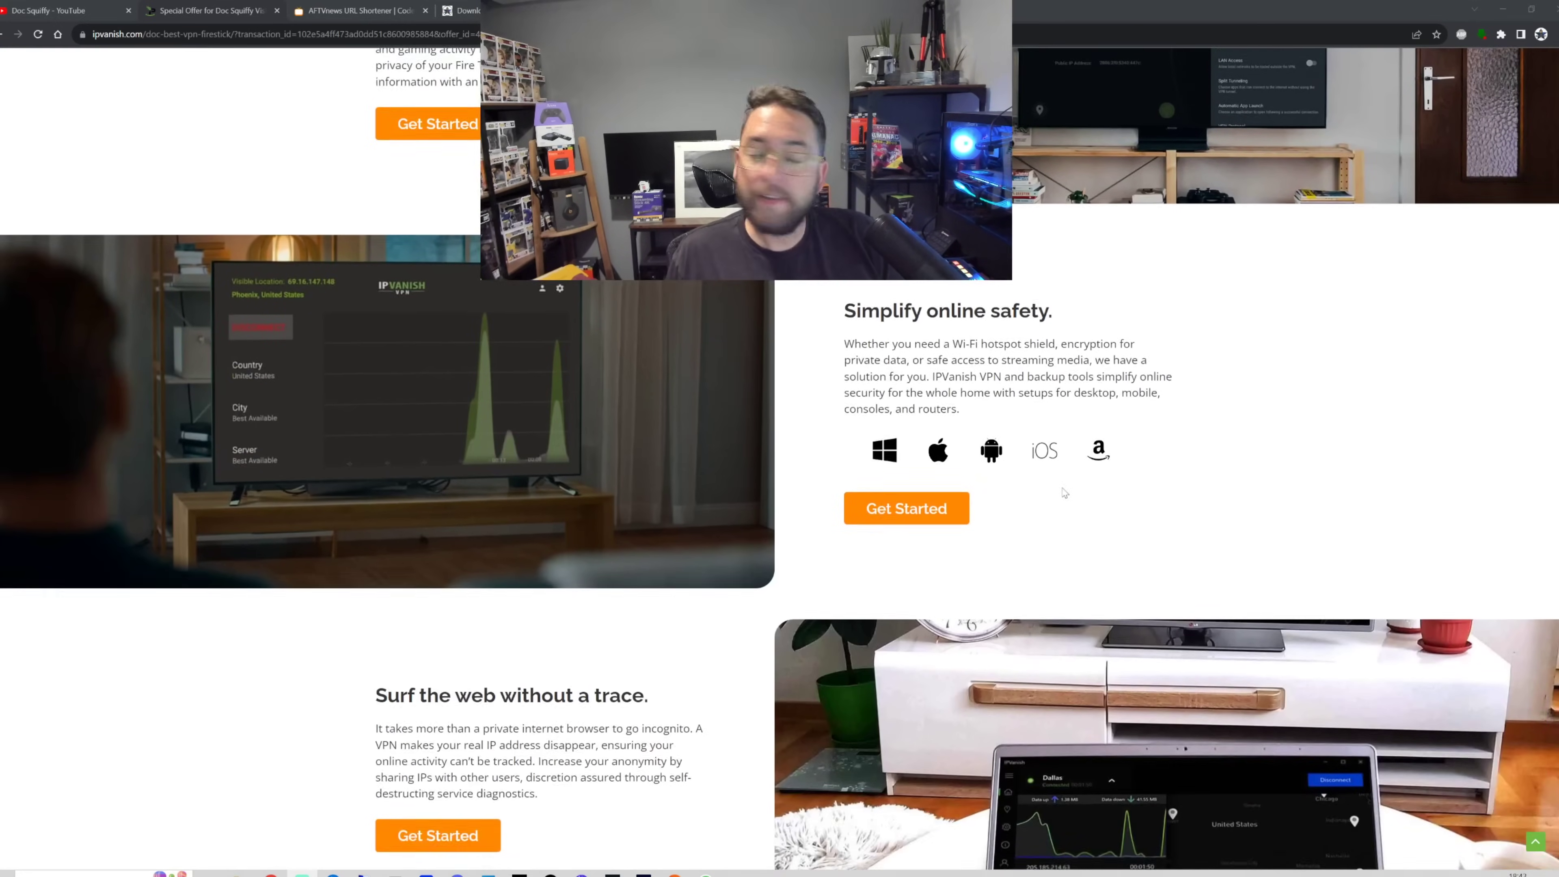
pyautogui.scroll(-8, 1065, 492)
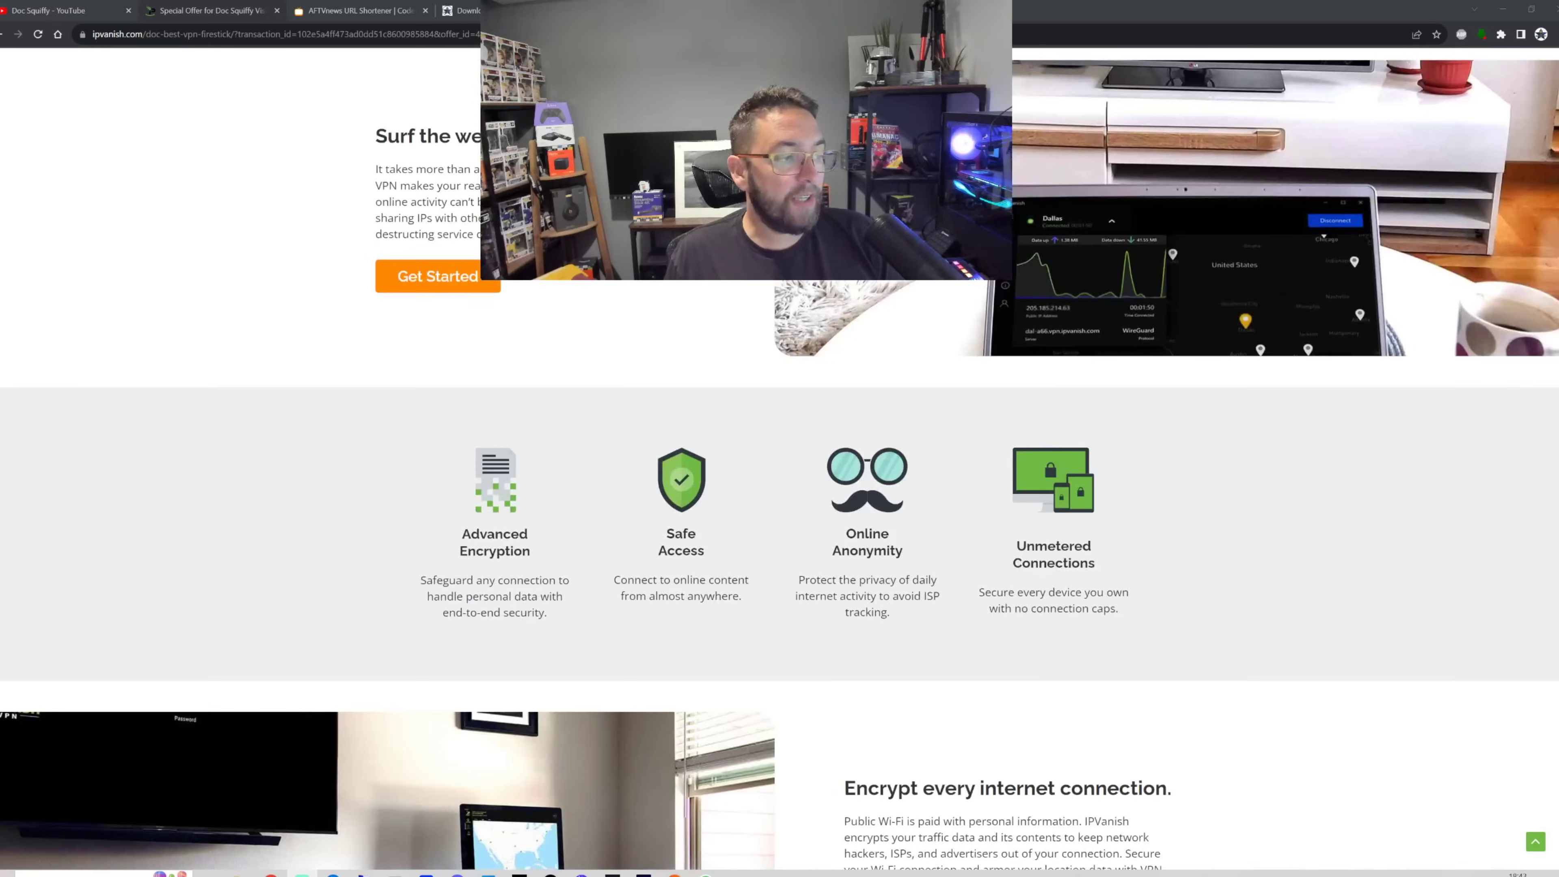
pyautogui.scroll(-5, 526, 622)
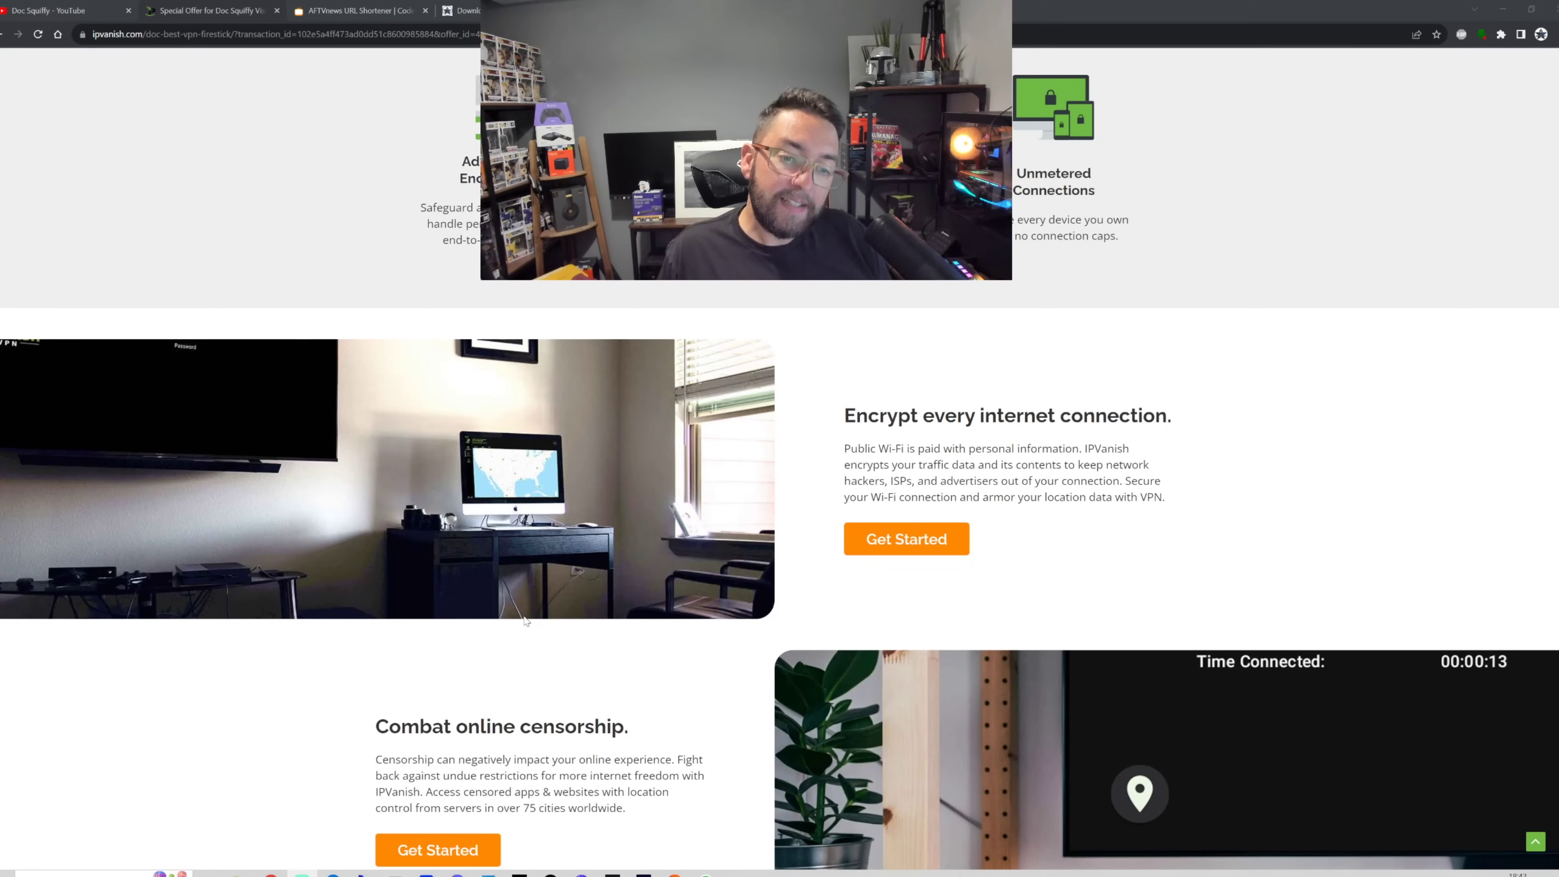
pyautogui.scroll(12, 634, 593)
pyautogui.scroll(10, 711, 643)
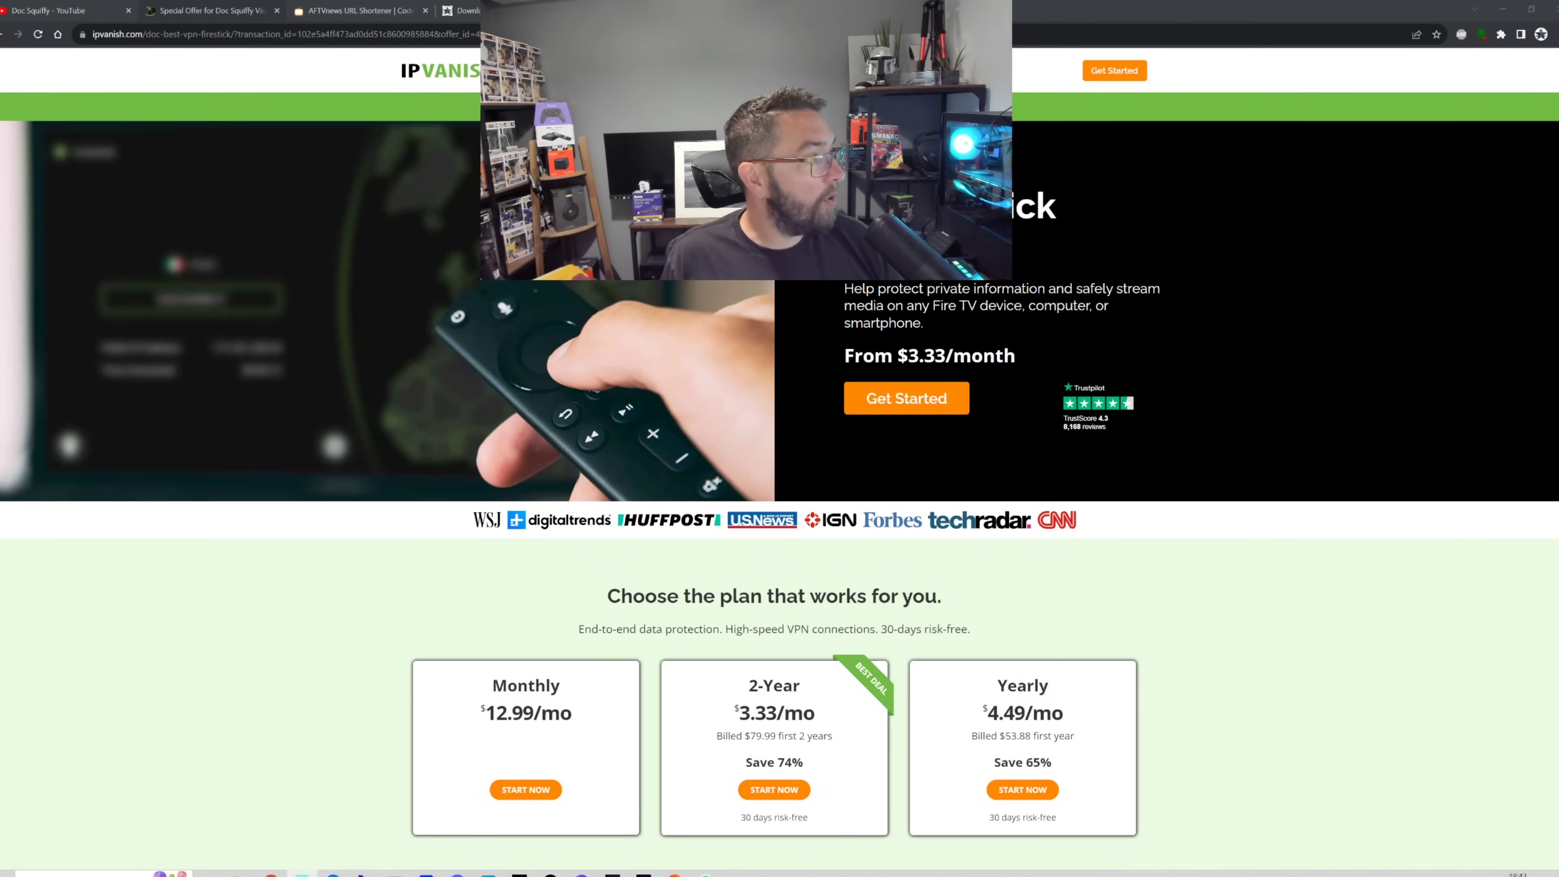
# Switch to the Doc Squiffy YouTube channel and look through its latest videos
pyautogui.click(48, 10)
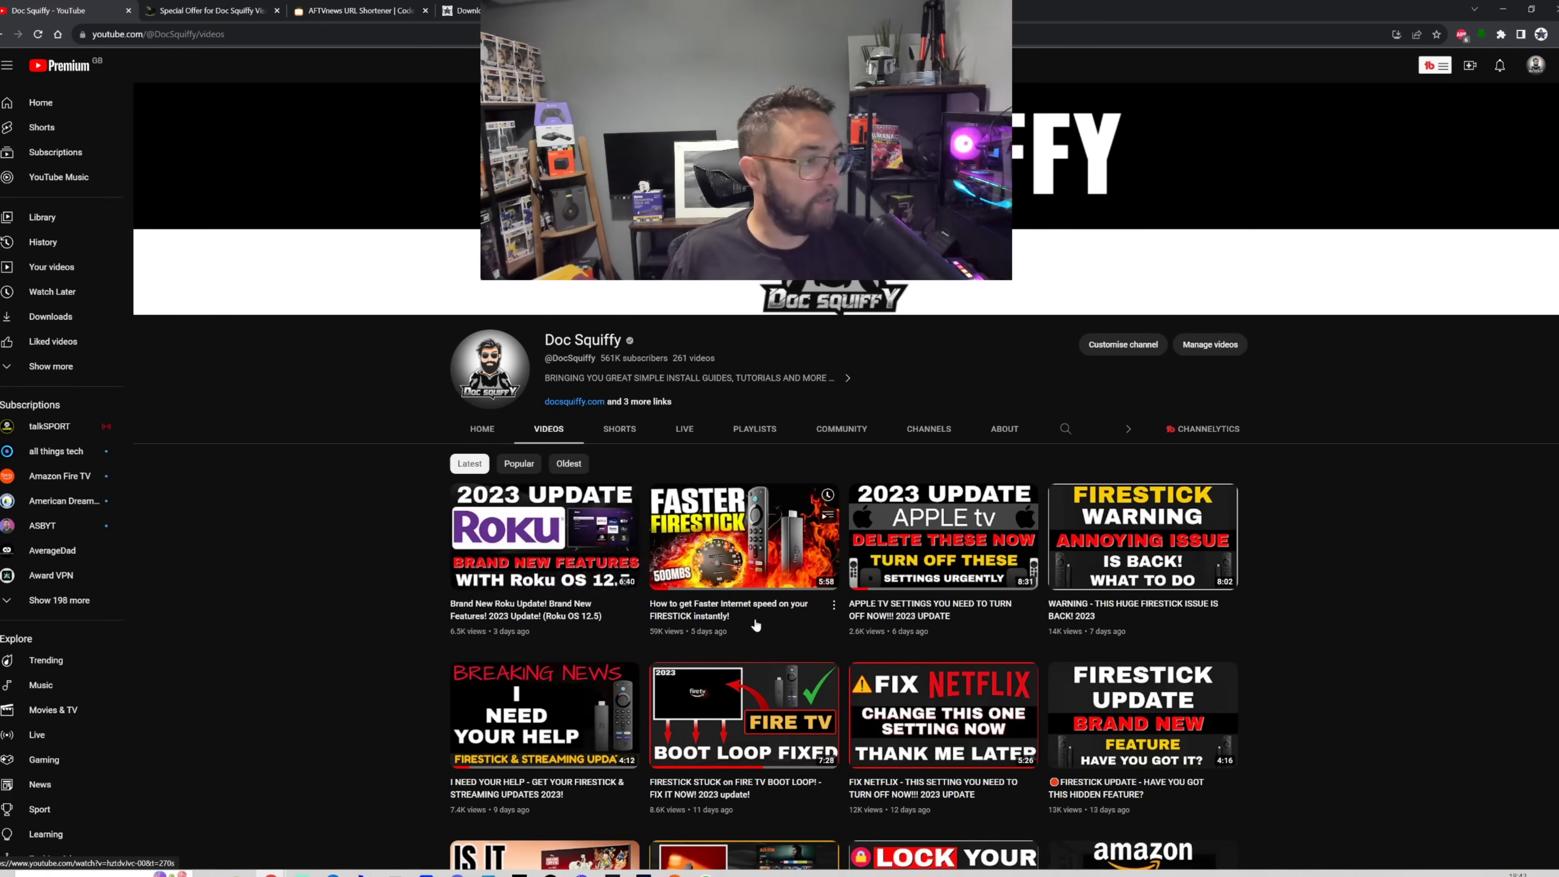
pyautogui.scroll(-5, 454, 616)
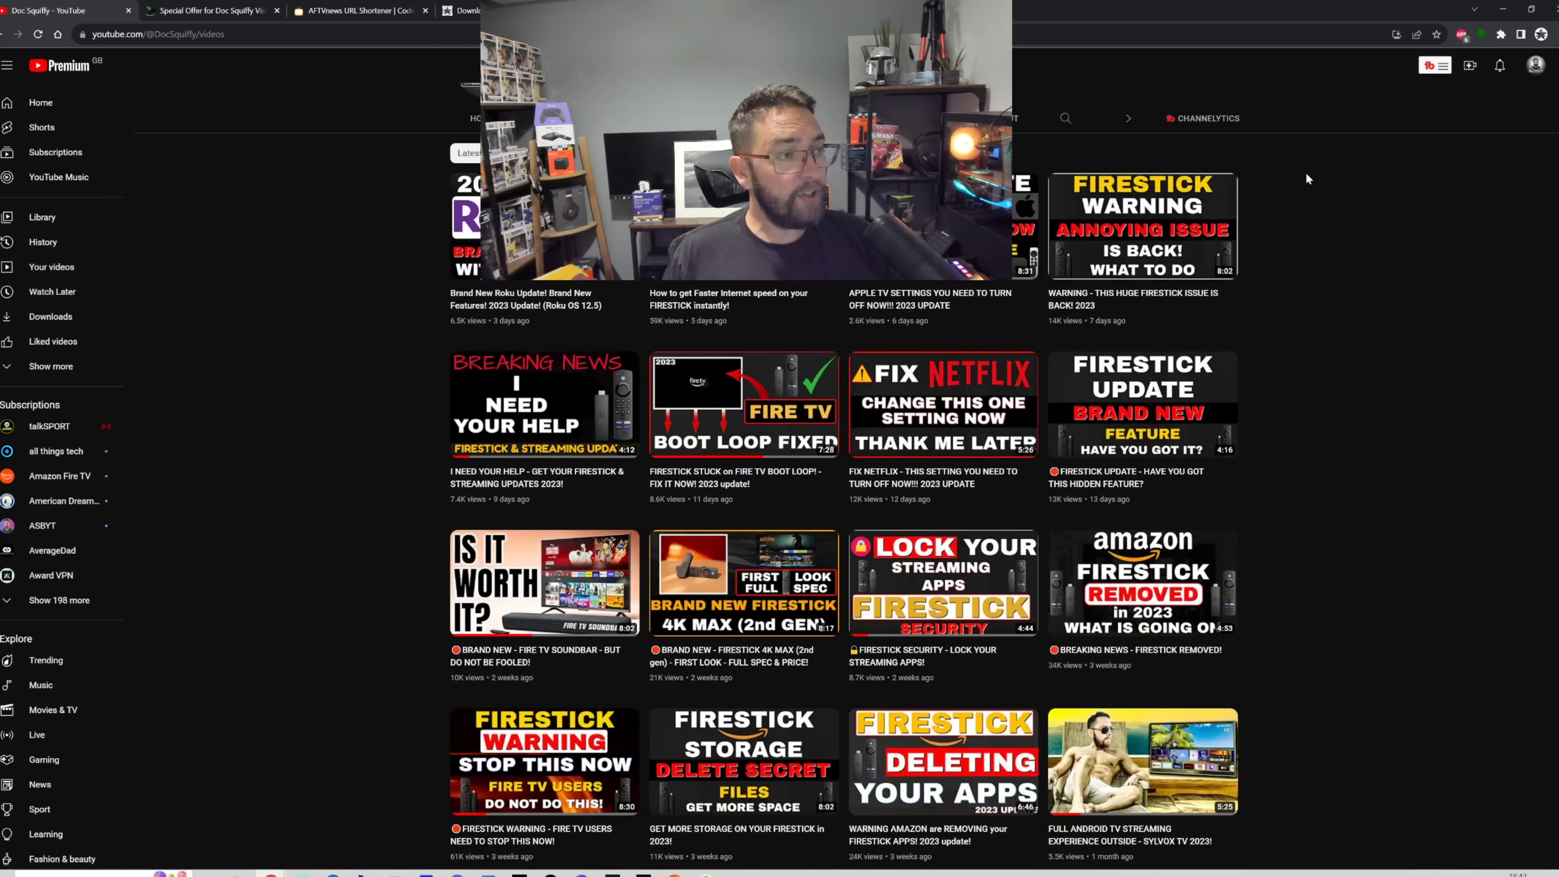
pyautogui.scroll(-5, 1107, 546)
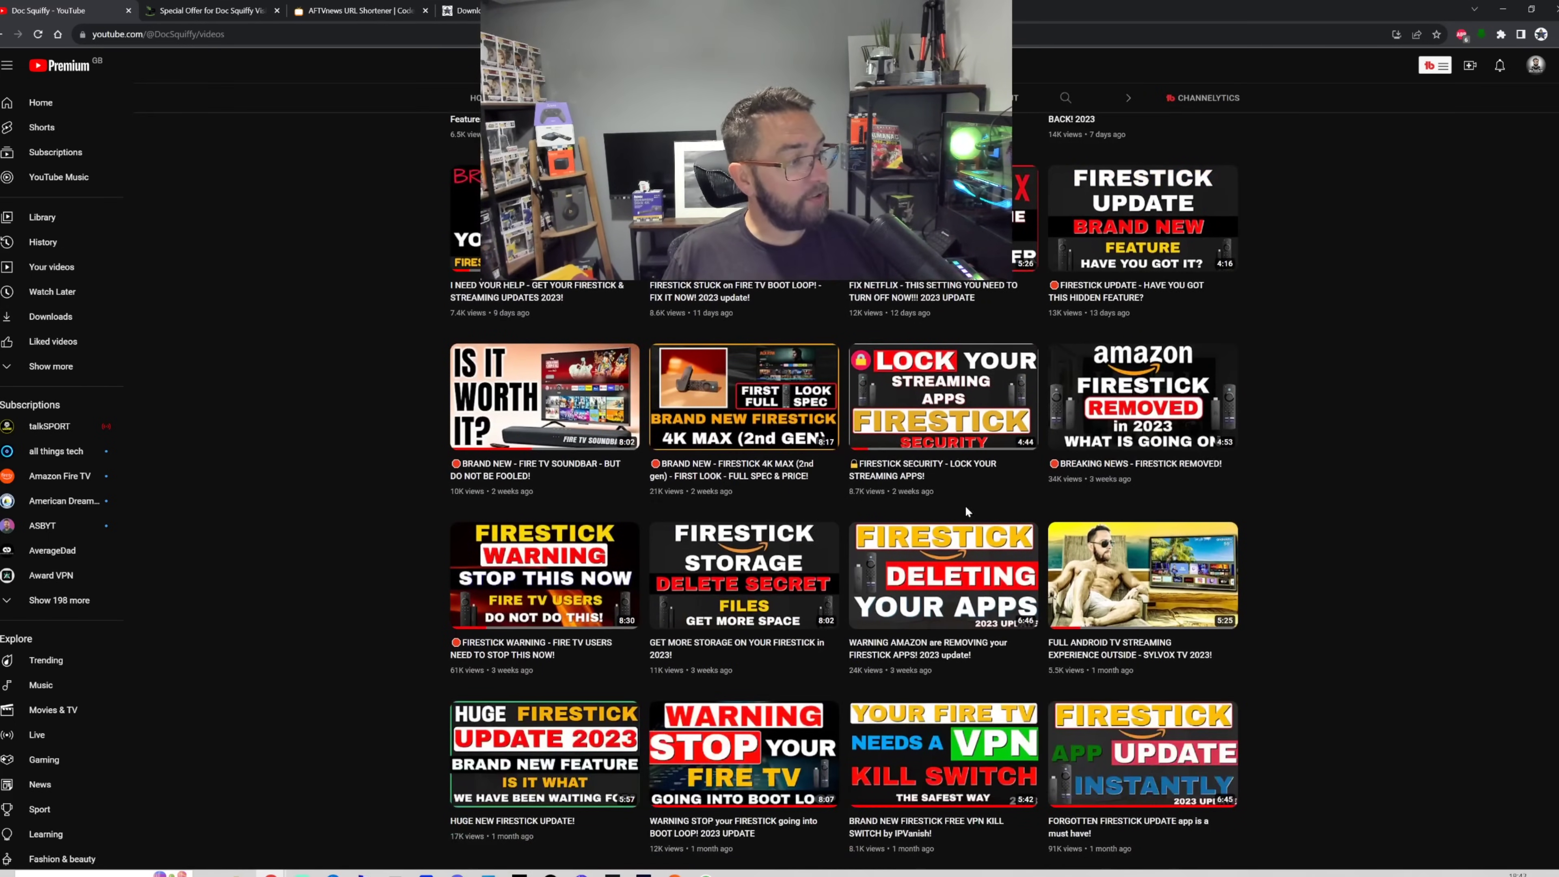
pyautogui.scroll(-4, 1107, 546)
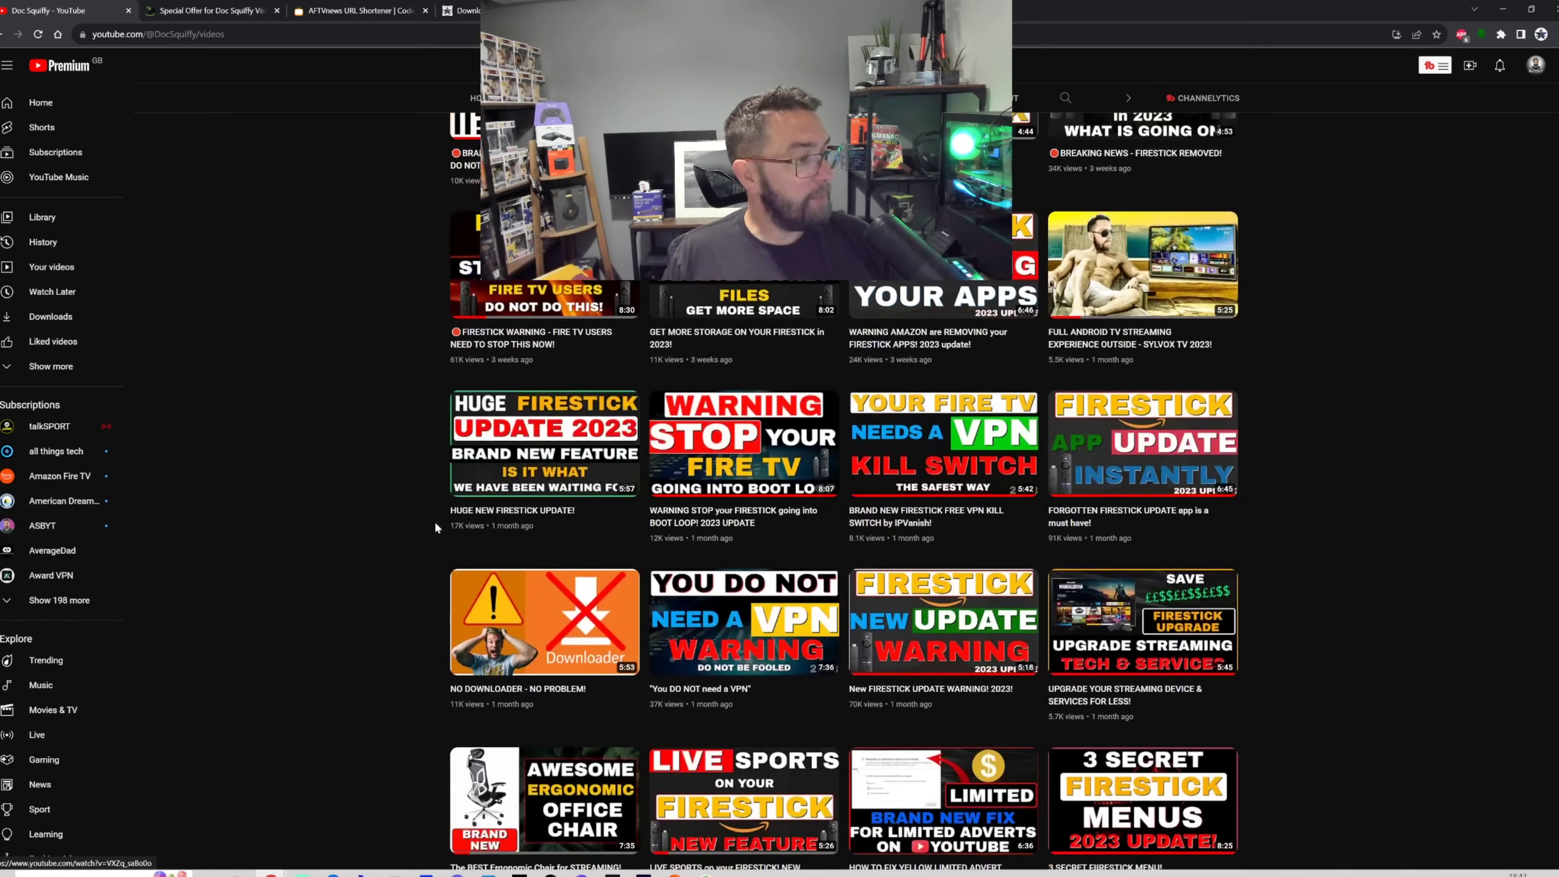
pyautogui.scroll(-5, 1080, 541)
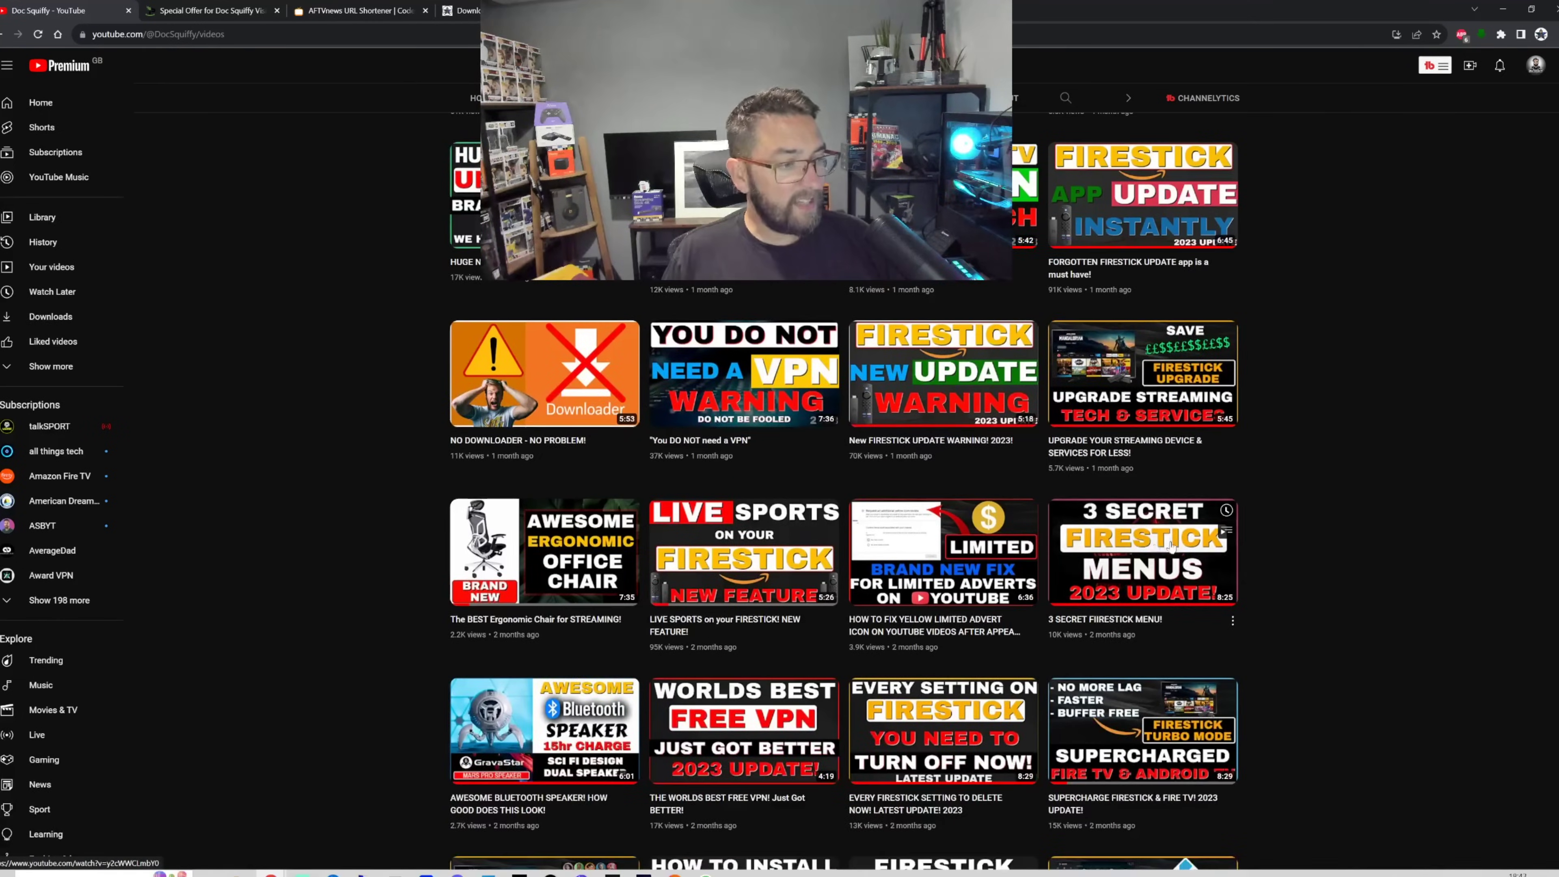
pyautogui.scroll(-9, 1080, 540)
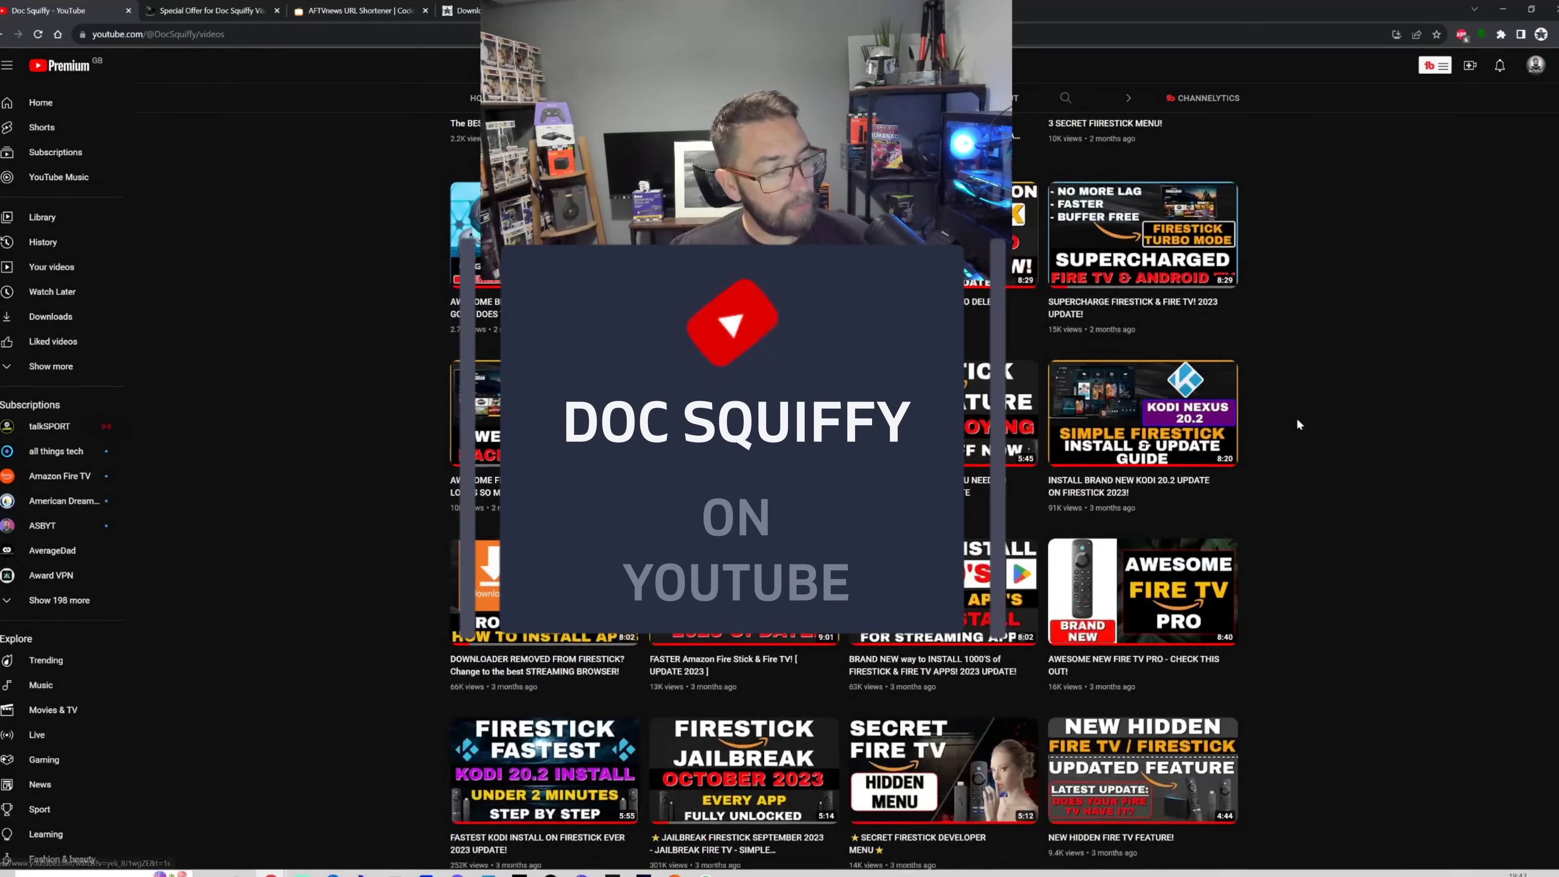
pyautogui.scroll(-12, 1080, 540)
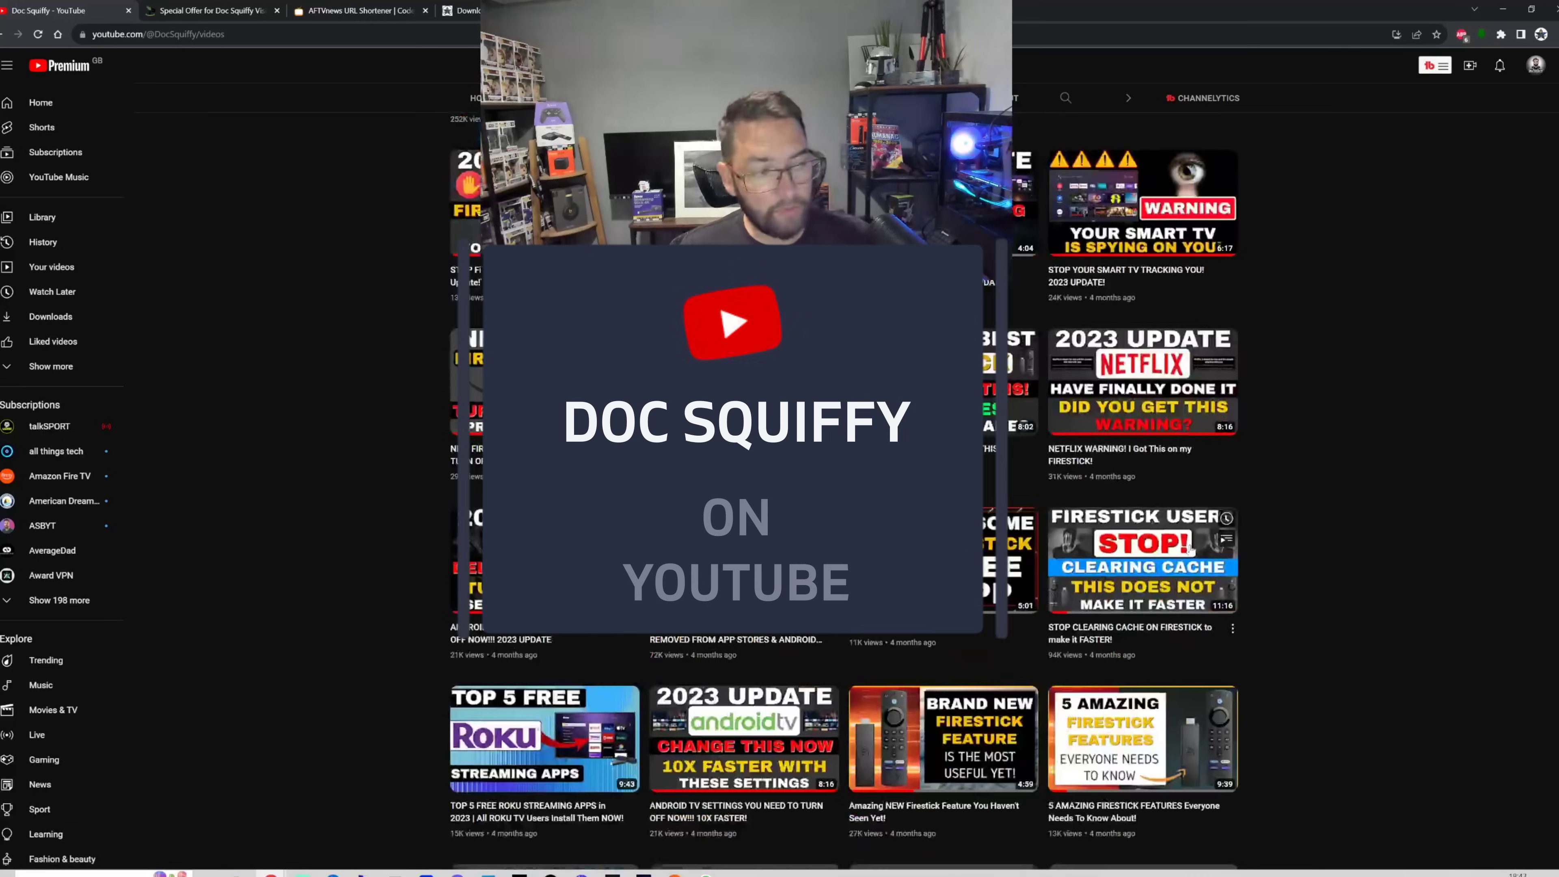
pyautogui.scroll(15, 563, 566)
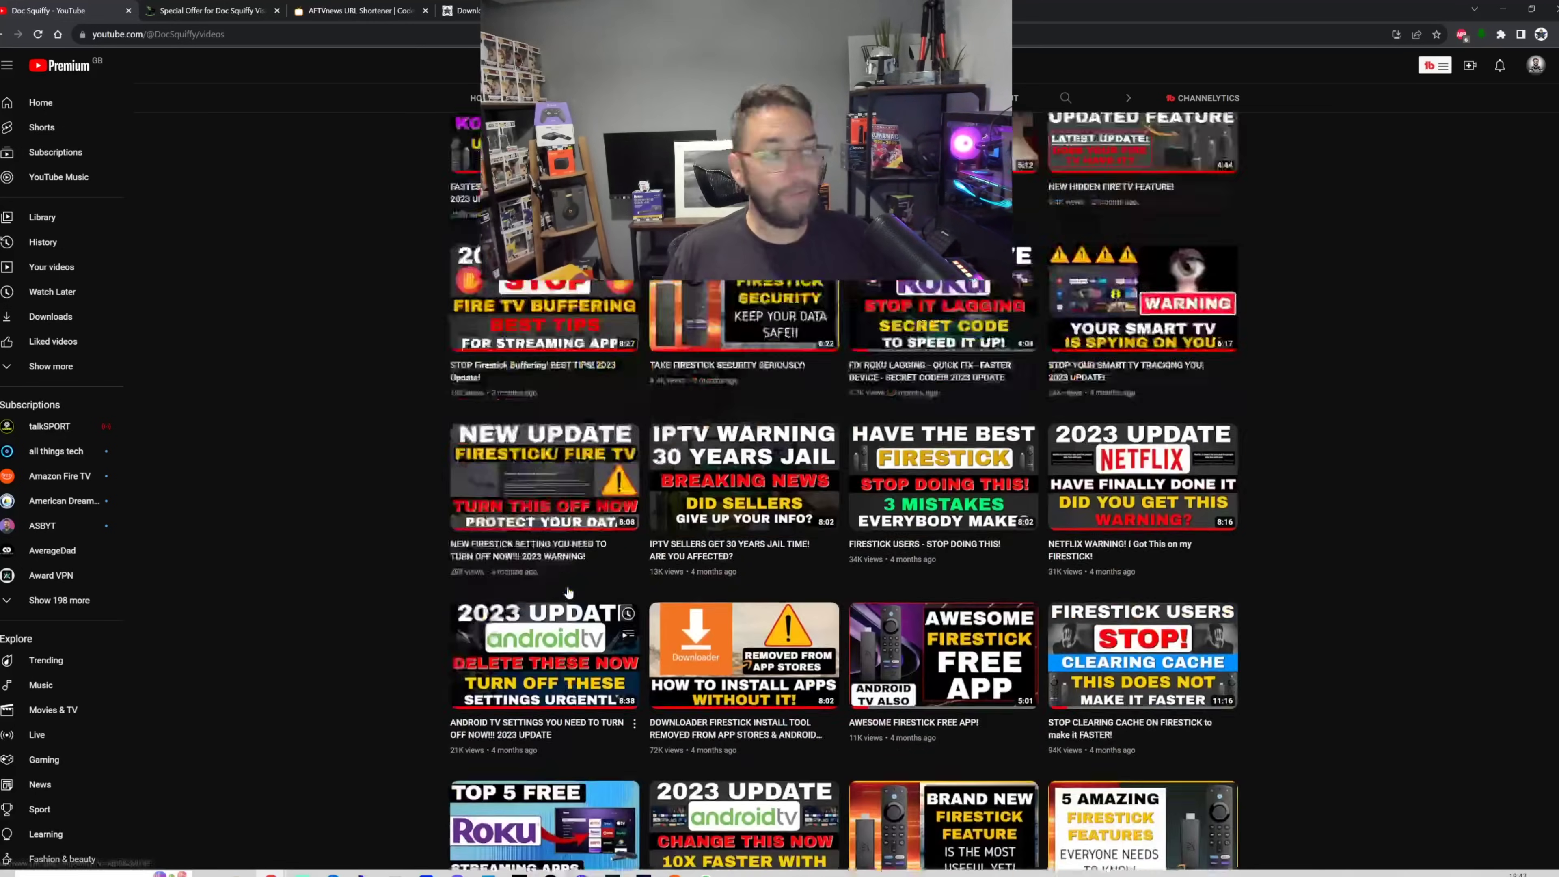
pyautogui.scroll(20, 562, 566)
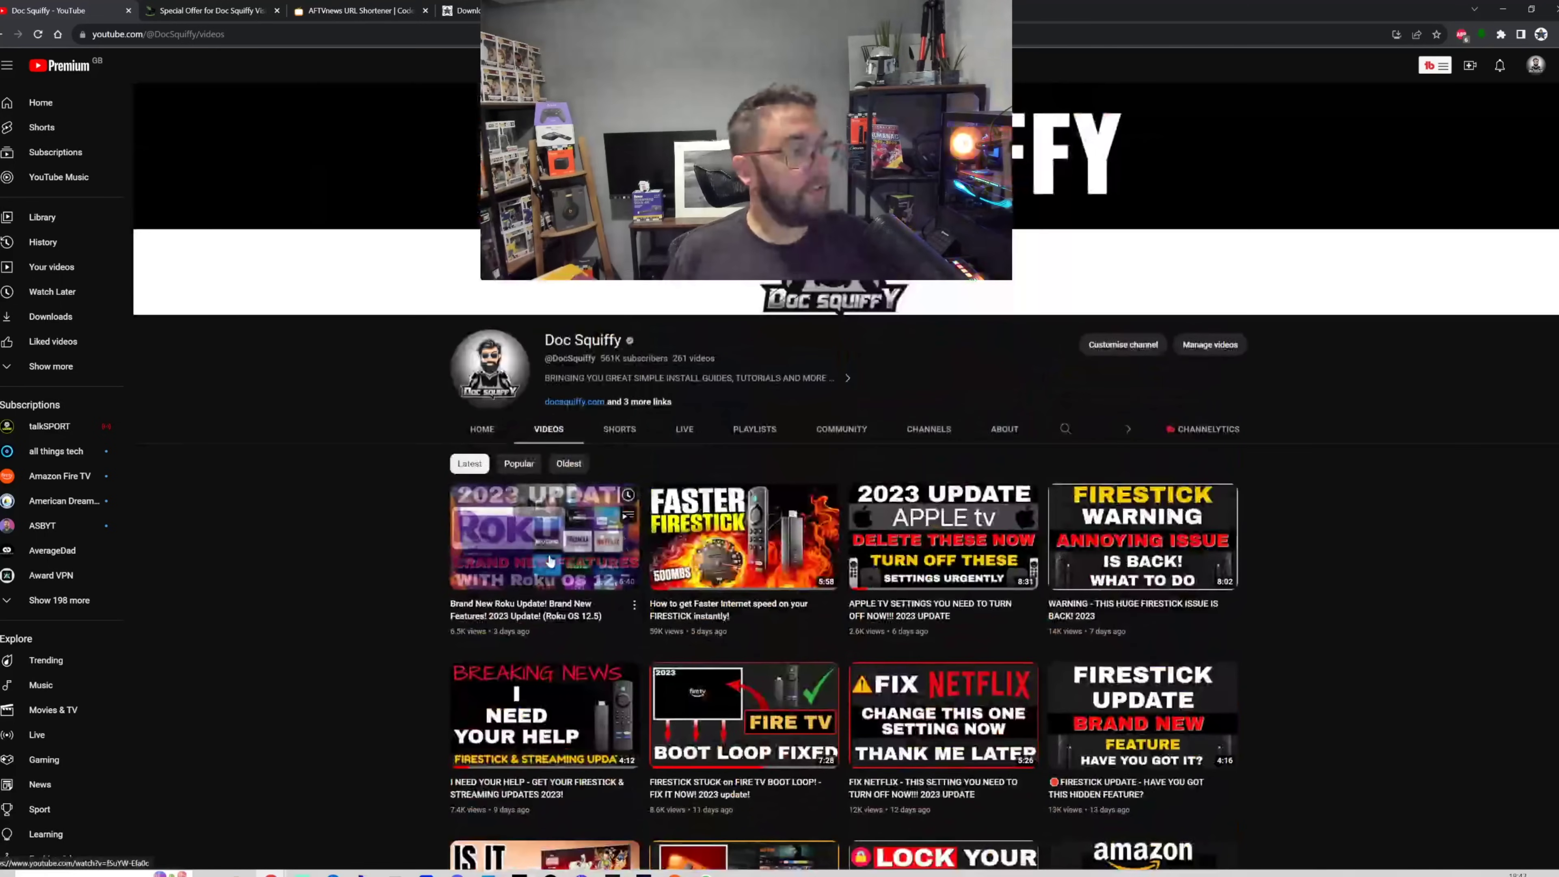